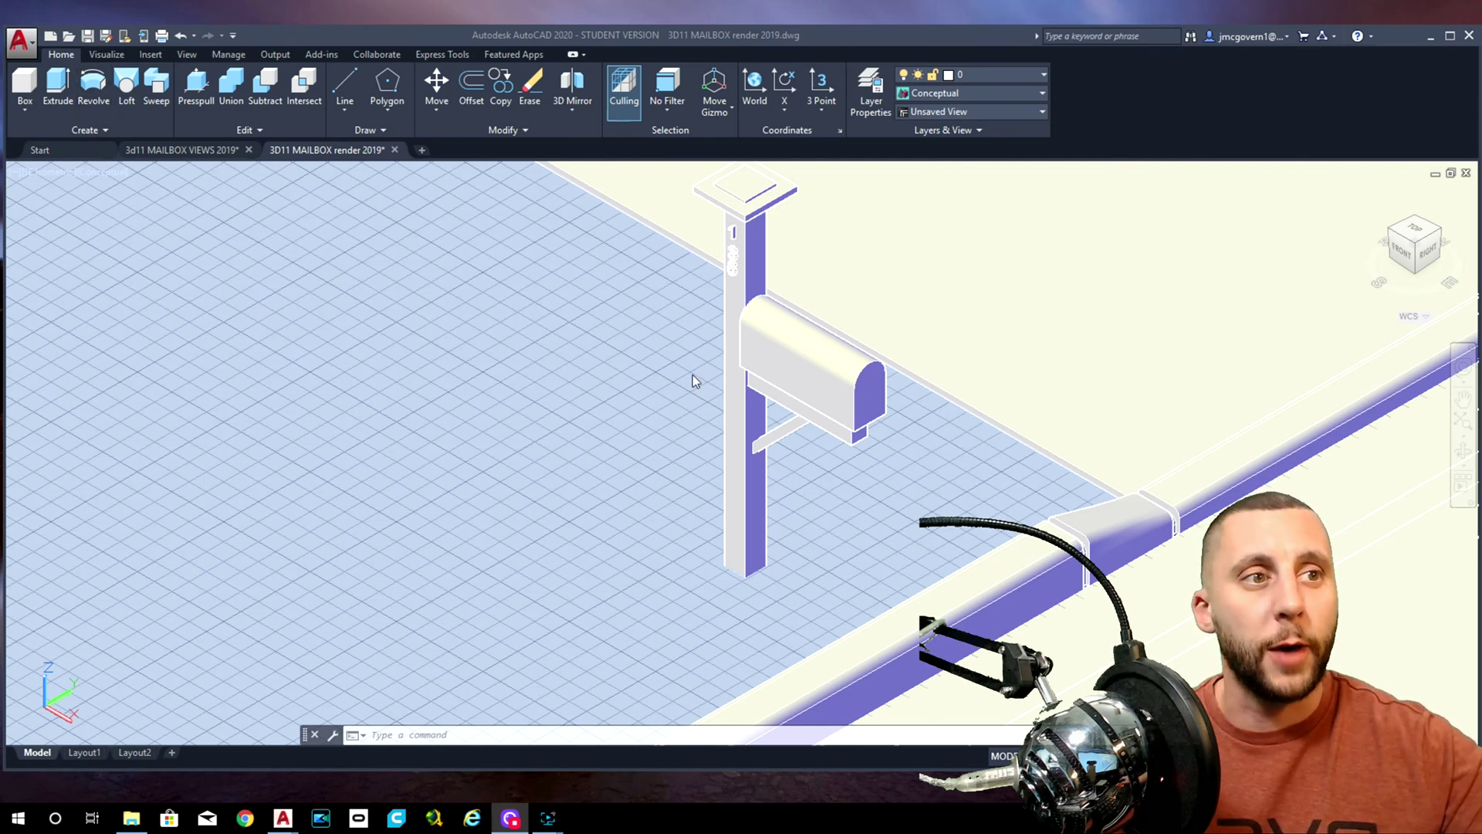
# Switch to the Visualize ribbon tab and open the Materials Browser.
pyautogui.click(105, 54)
pyautogui.click(714, 97)
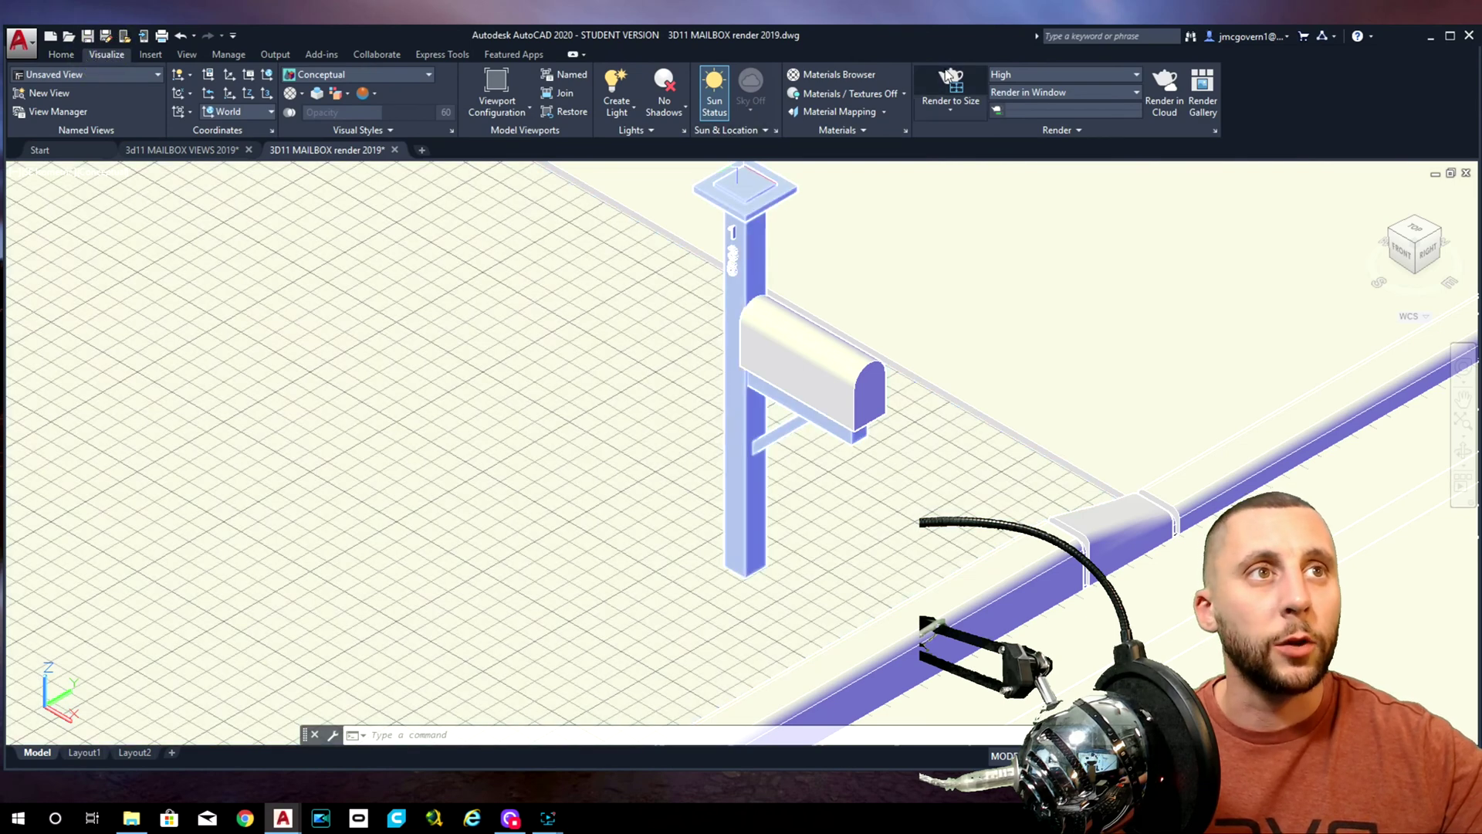
pyautogui.click(832, 75)
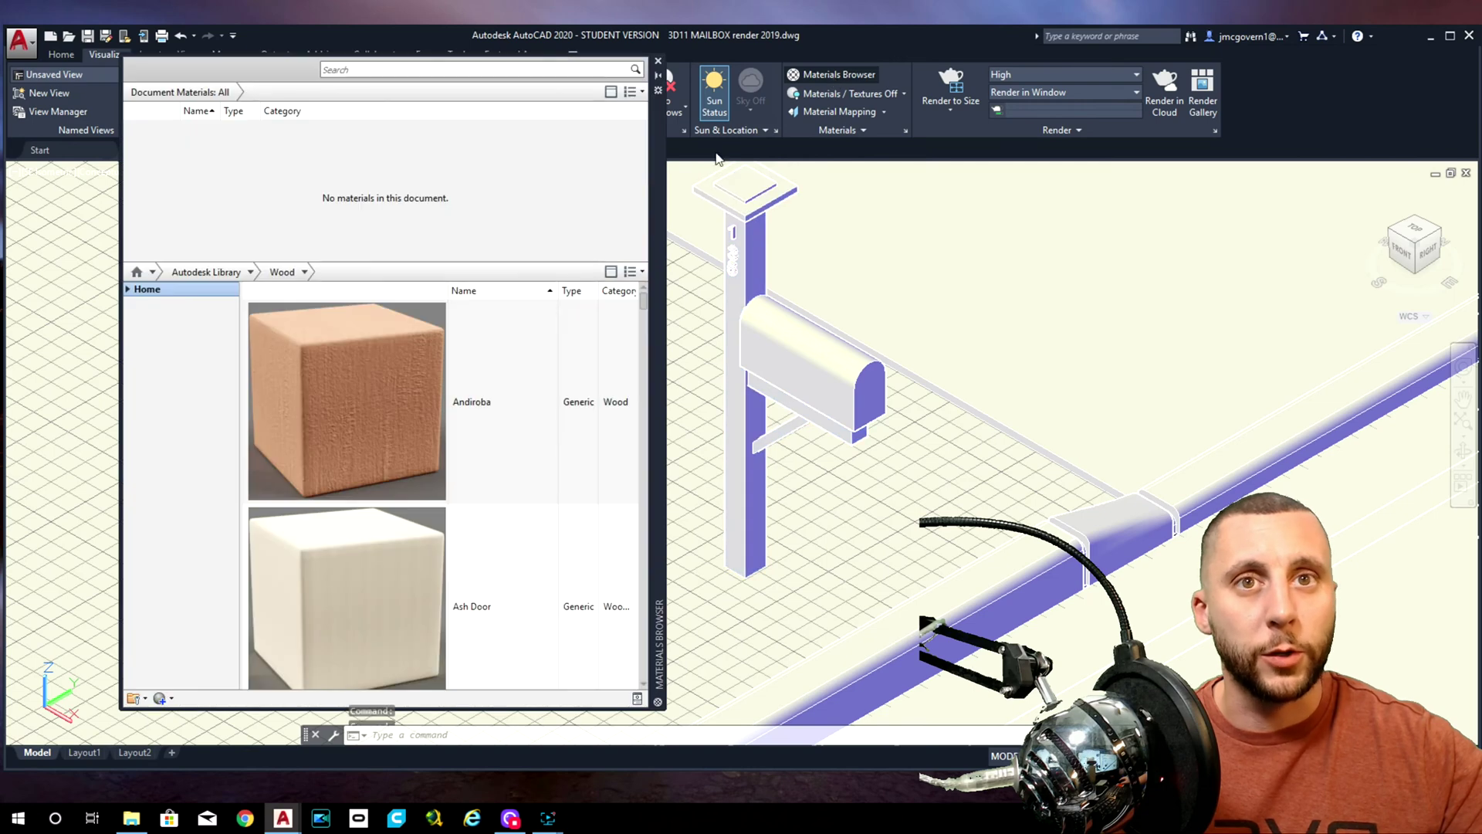
# Show the Autodesk Library's Metal materials as a list with 64x64 thumbnails.
pyautogui.click(128, 289)
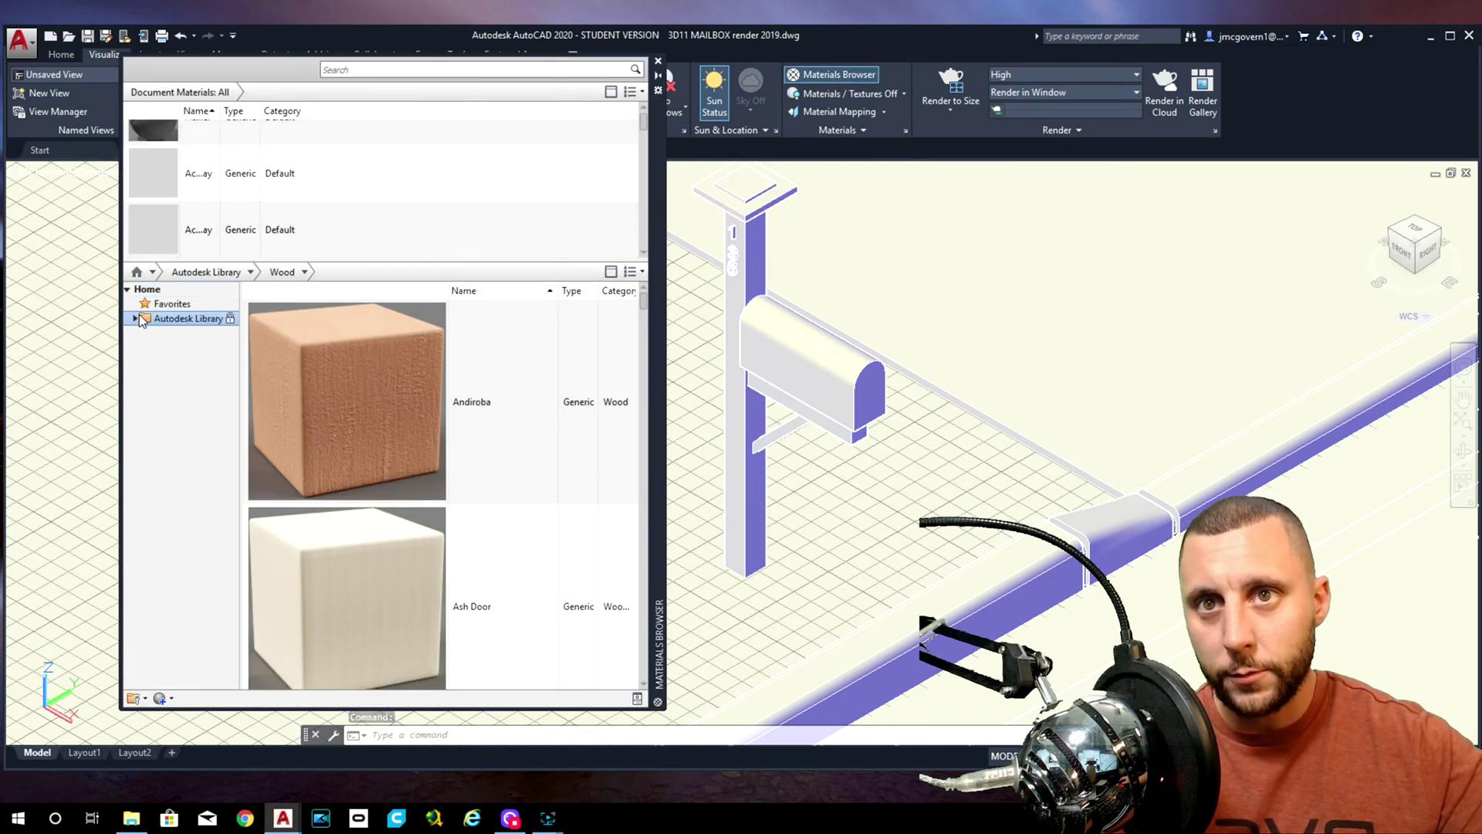
pyautogui.click(136, 318)
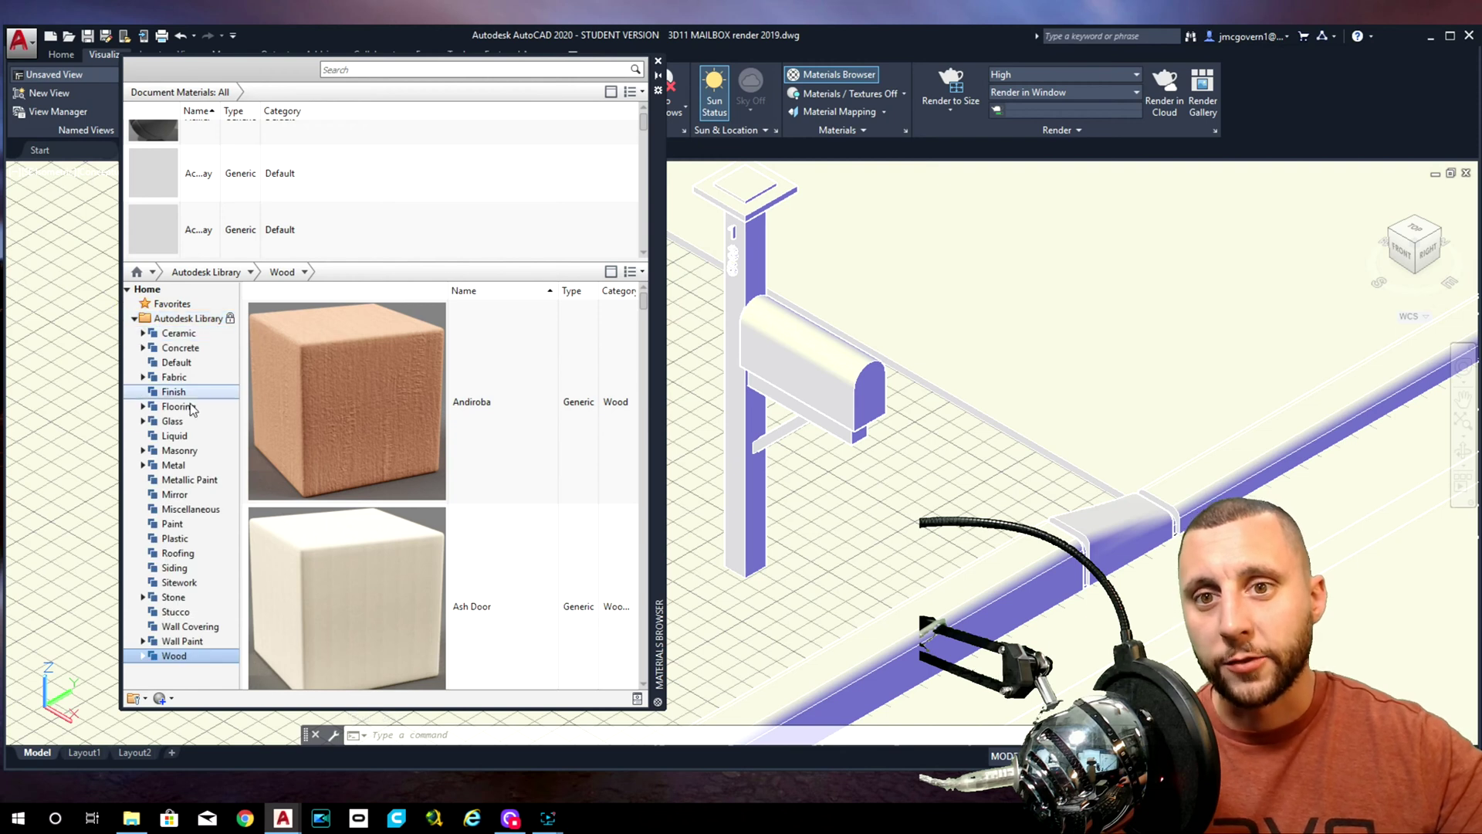
pyautogui.click(166, 466)
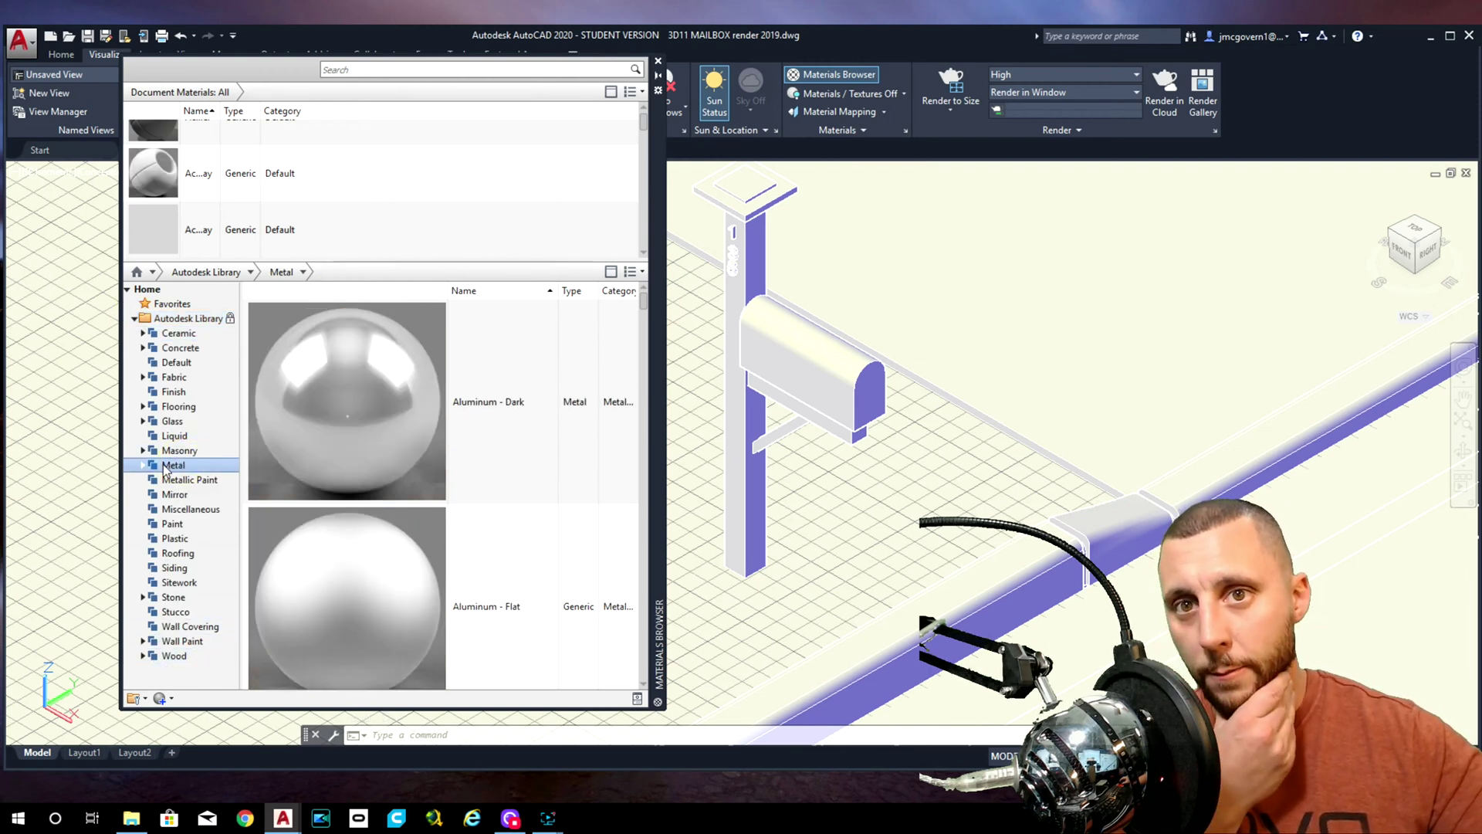
pyautogui.click(141, 466)
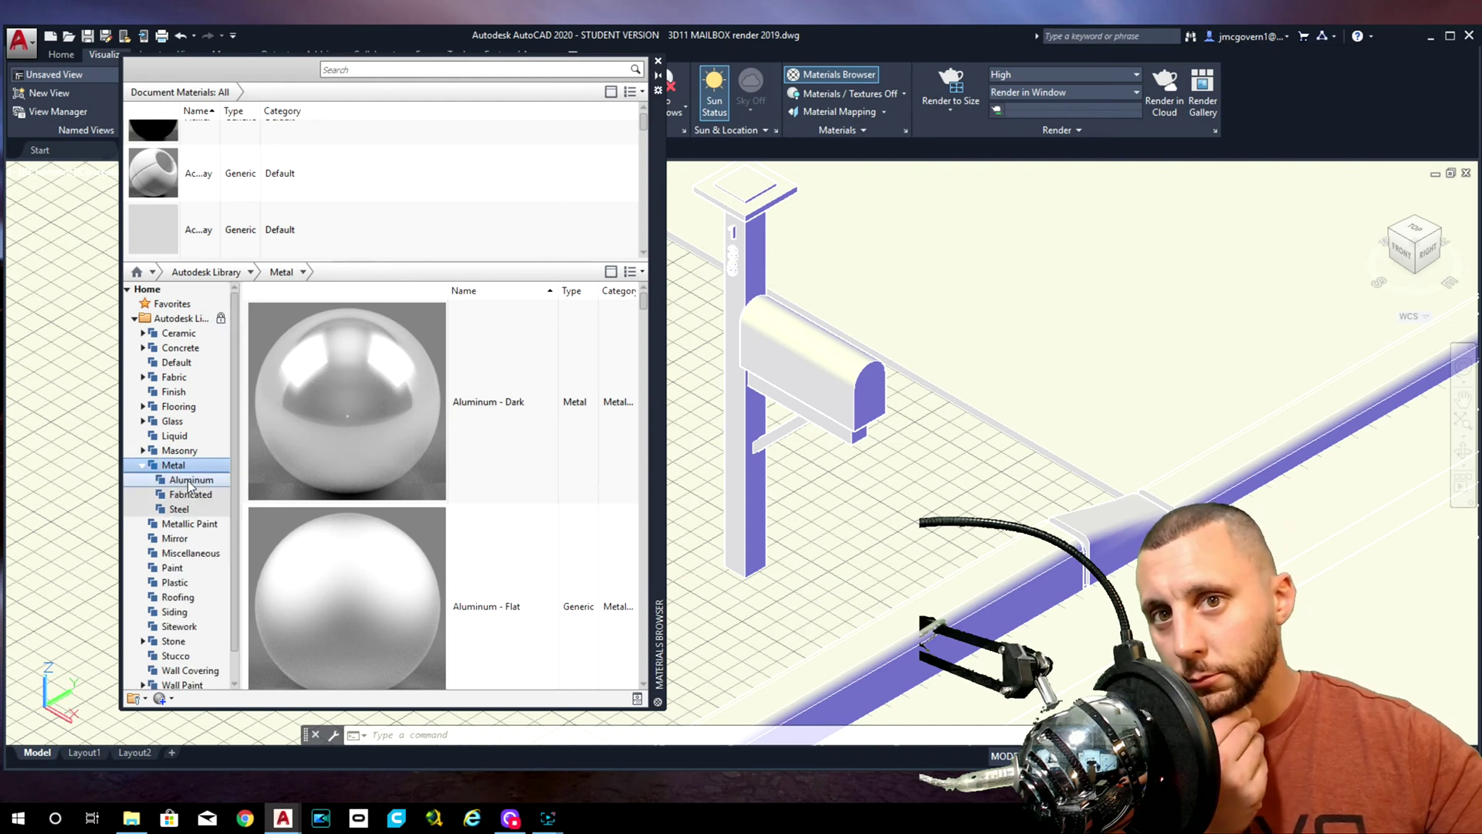
pyautogui.scroll(-5, 384, 438)
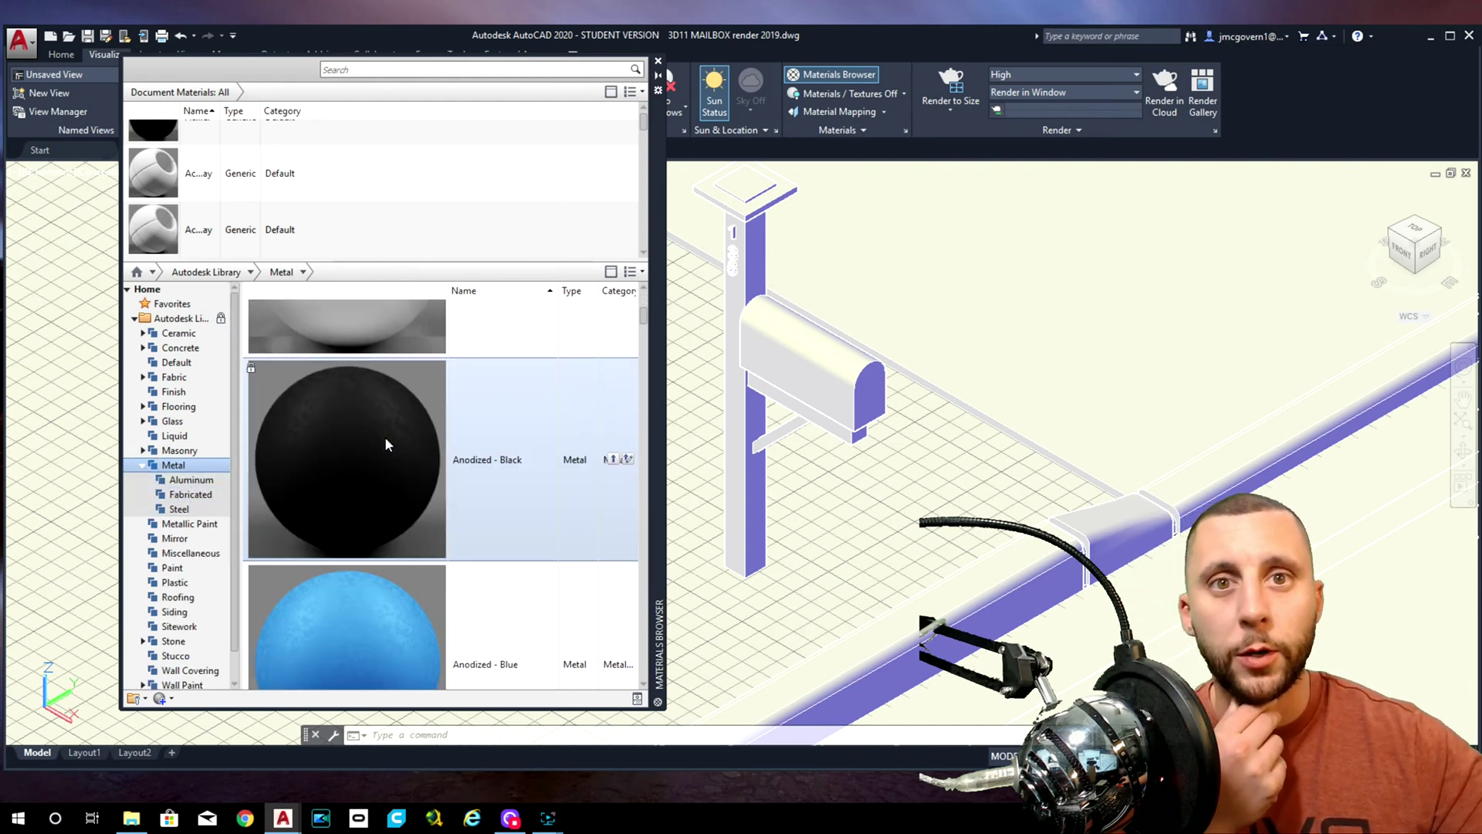
pyautogui.scroll(-3, 385, 437)
pyautogui.scroll(3, 386, 437)
pyautogui.scroll(-4, 382, 437)
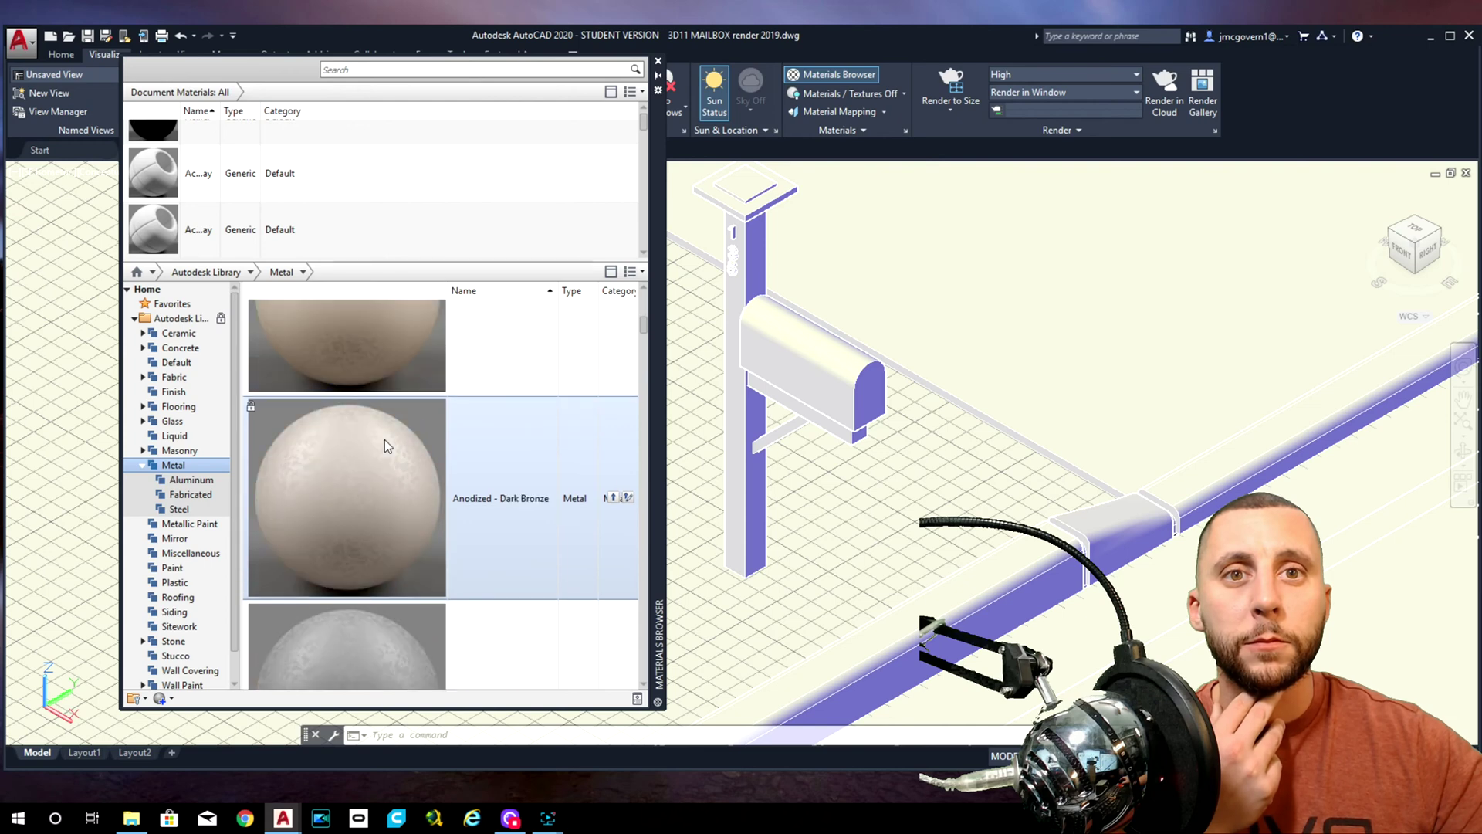
pyautogui.scroll(-10, 383, 439)
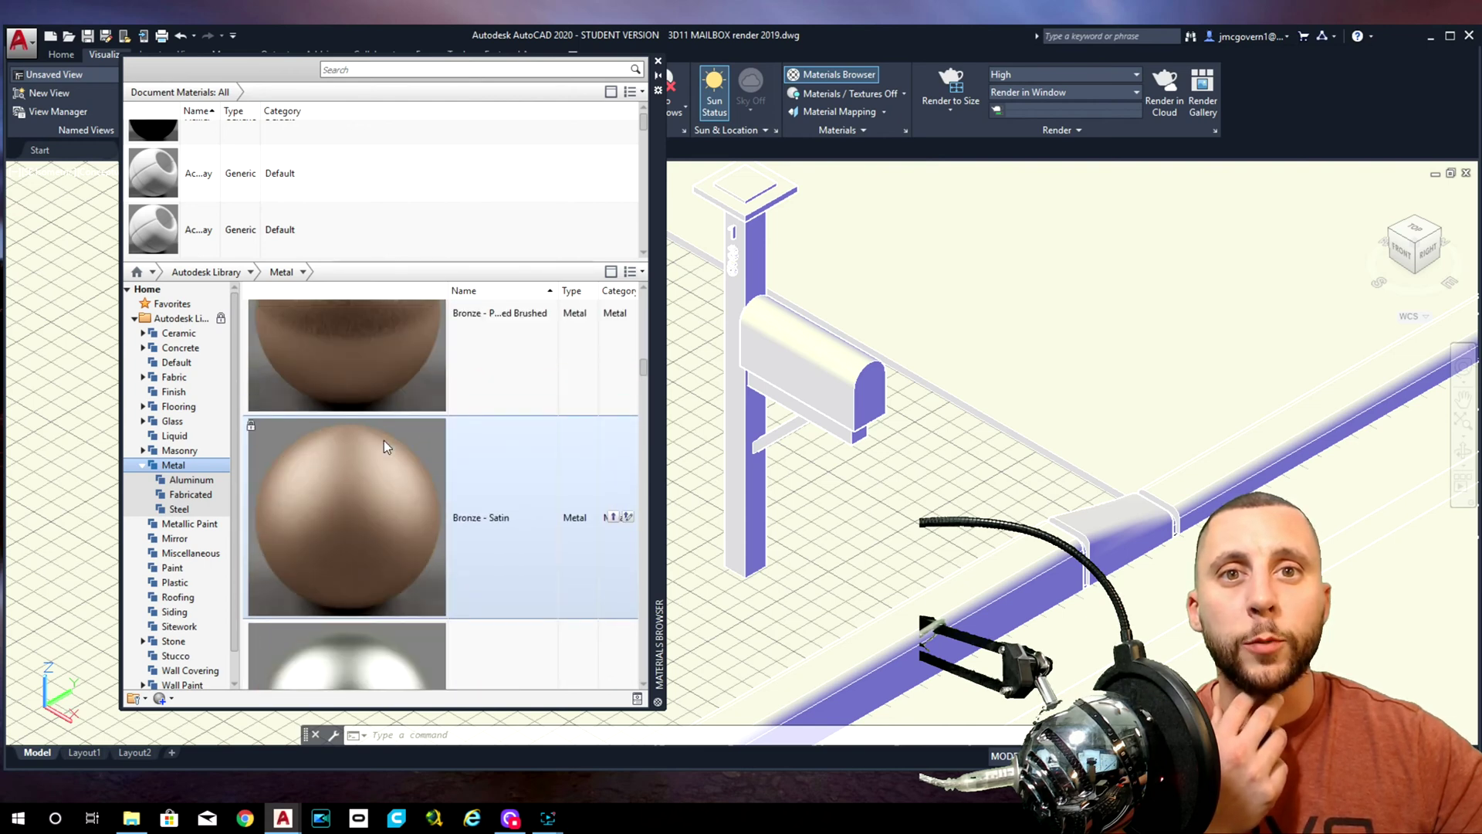
pyautogui.scroll(-8, 383, 440)
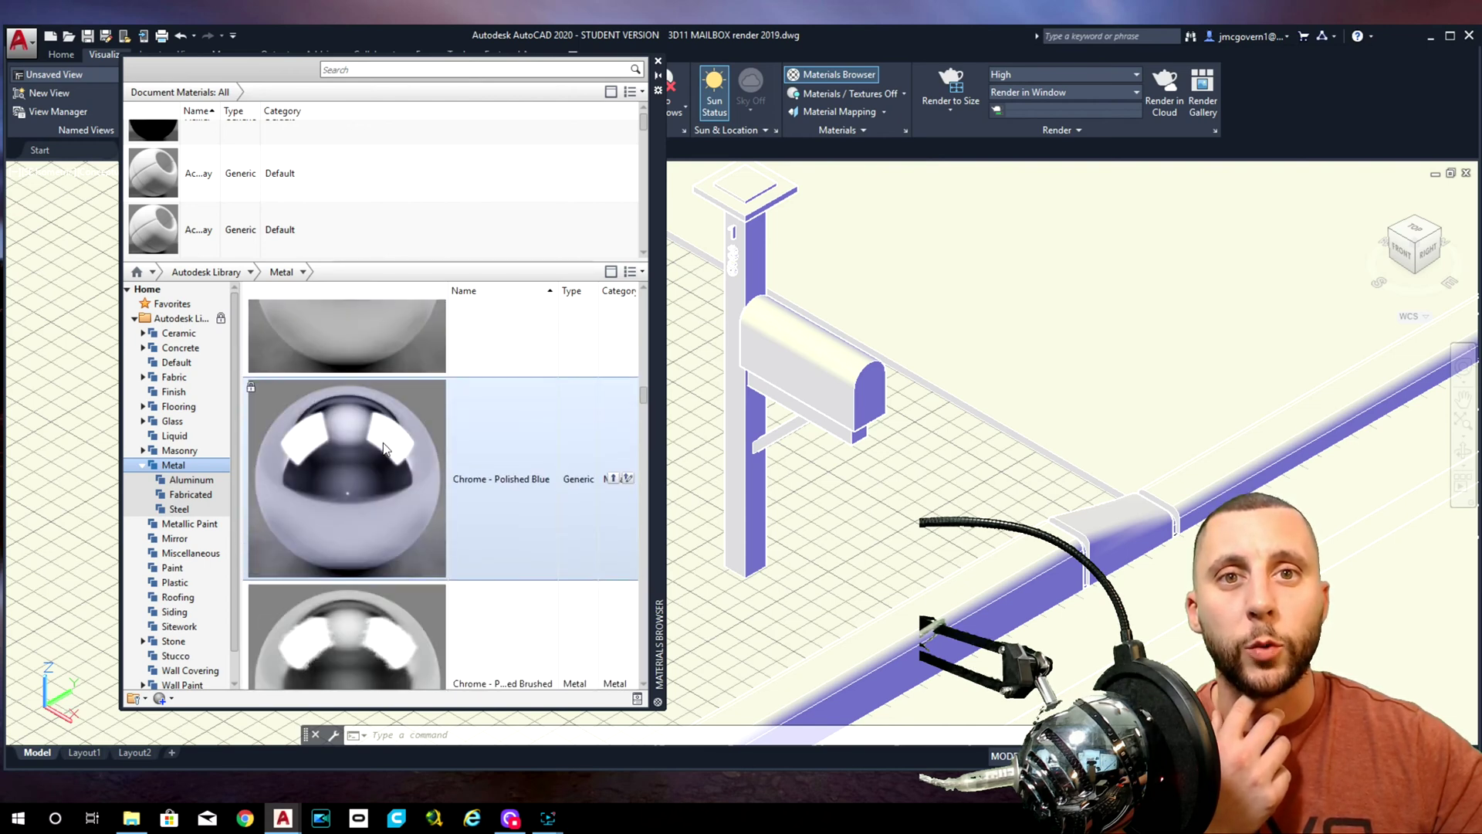
pyautogui.scroll(-3, 384, 448)
pyautogui.click(641, 271)
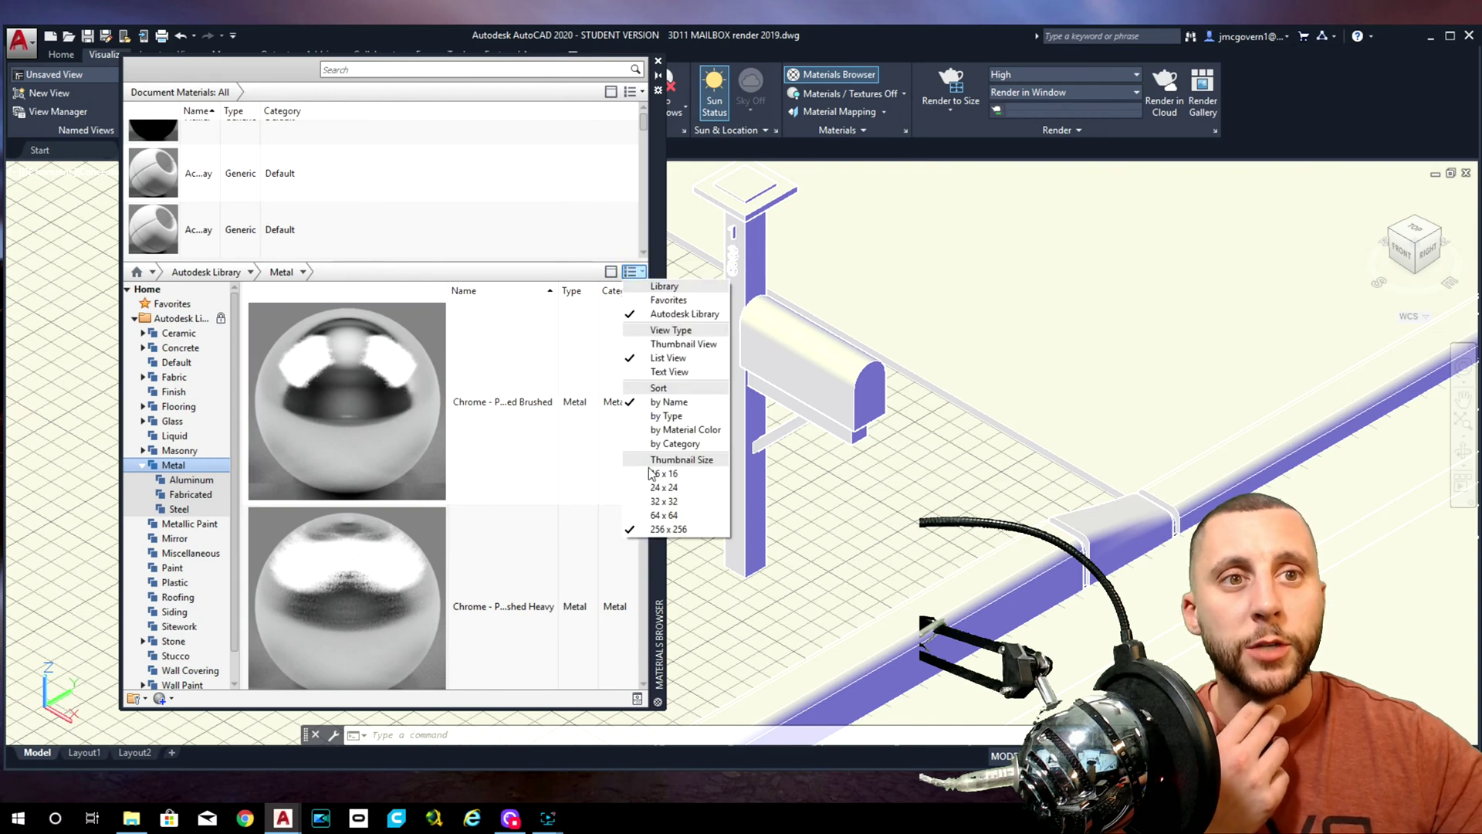
pyautogui.click(664, 515)
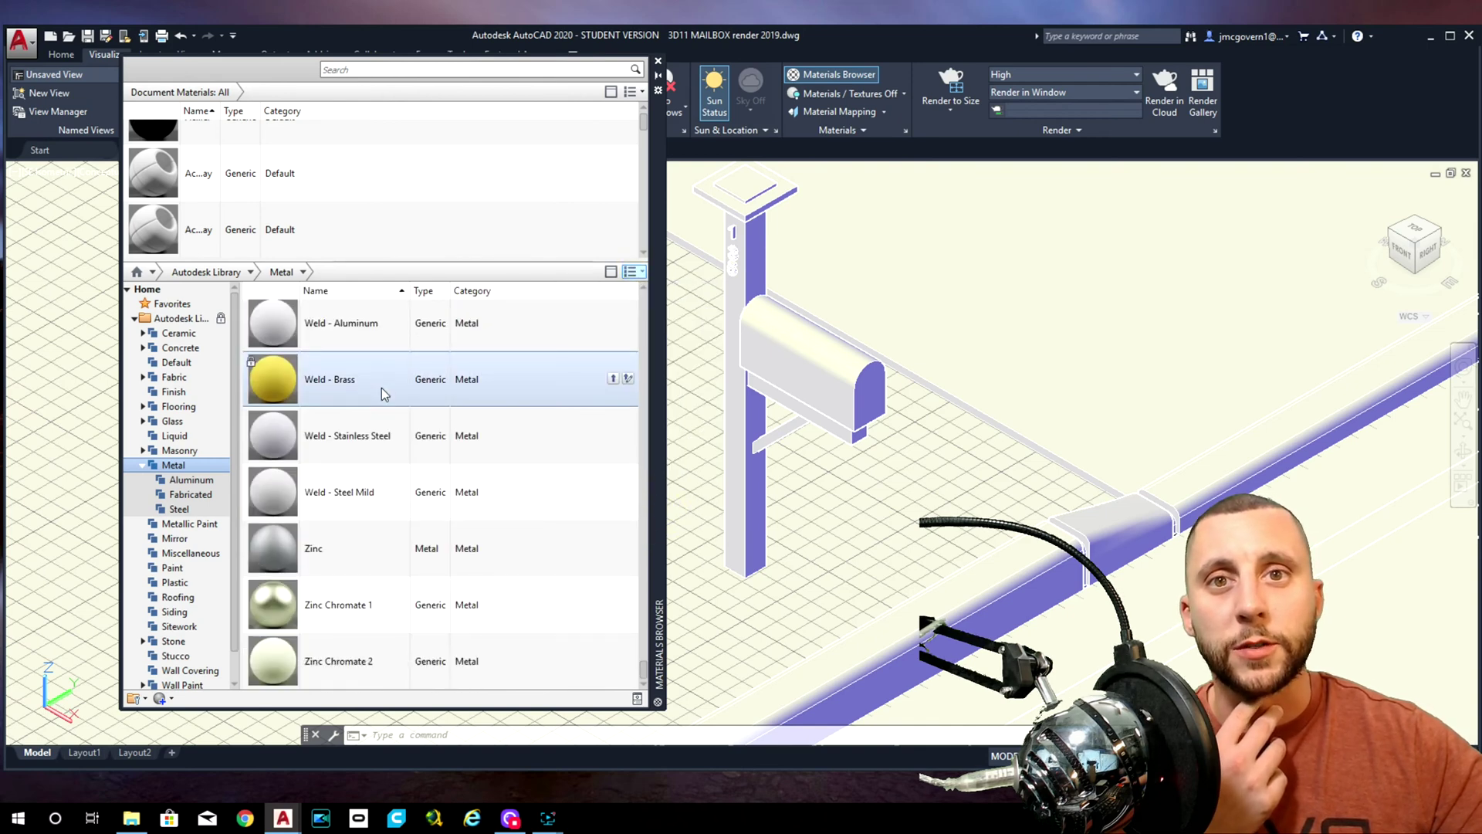
# Drag Brushed - Blue-Silver from the Metal list onto the mailbox post.
pyautogui.scroll(5, 404, 460)
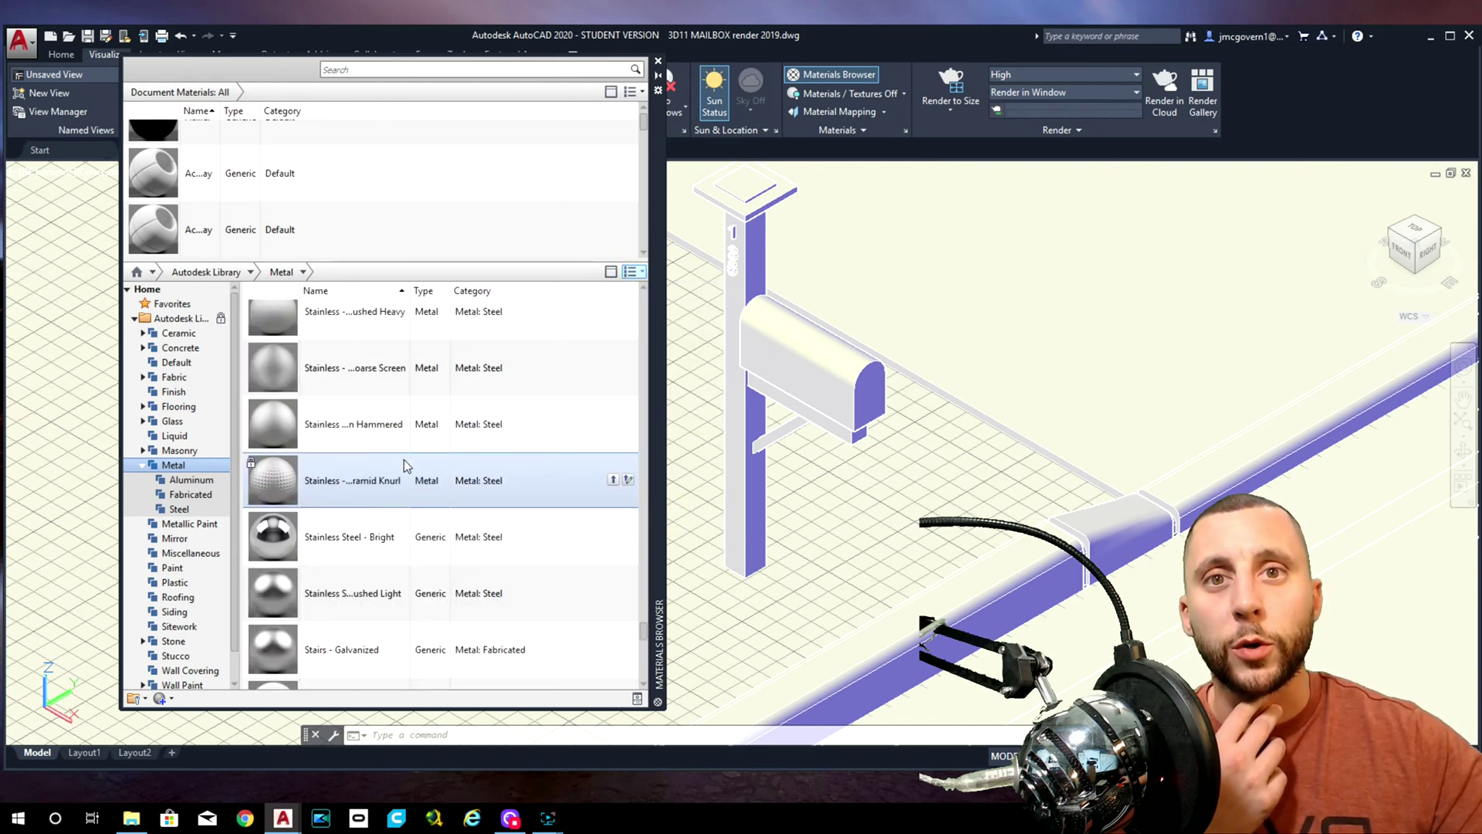
pyautogui.scroll(10, 404, 460)
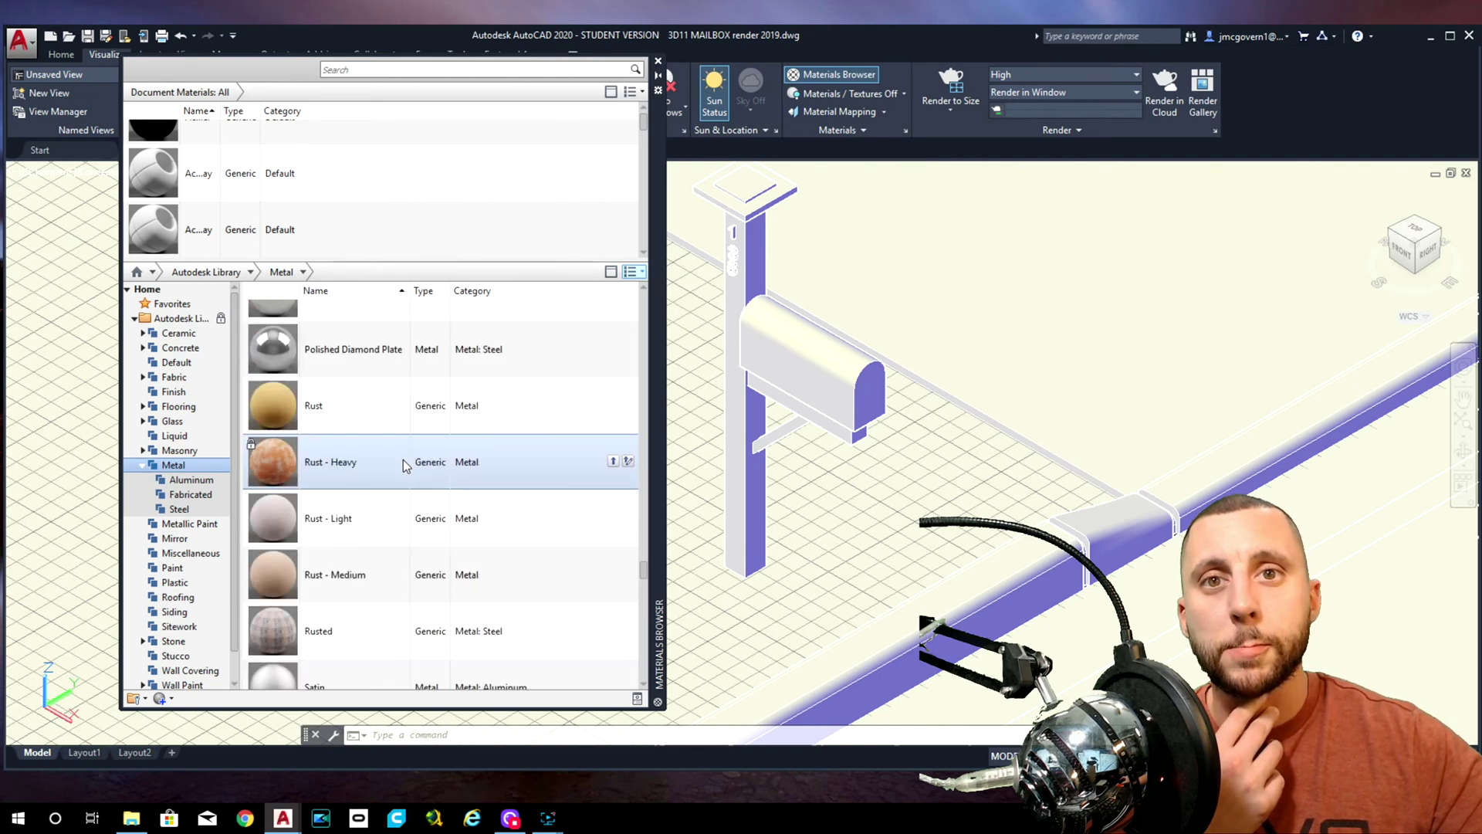
pyautogui.scroll(10, 403, 462)
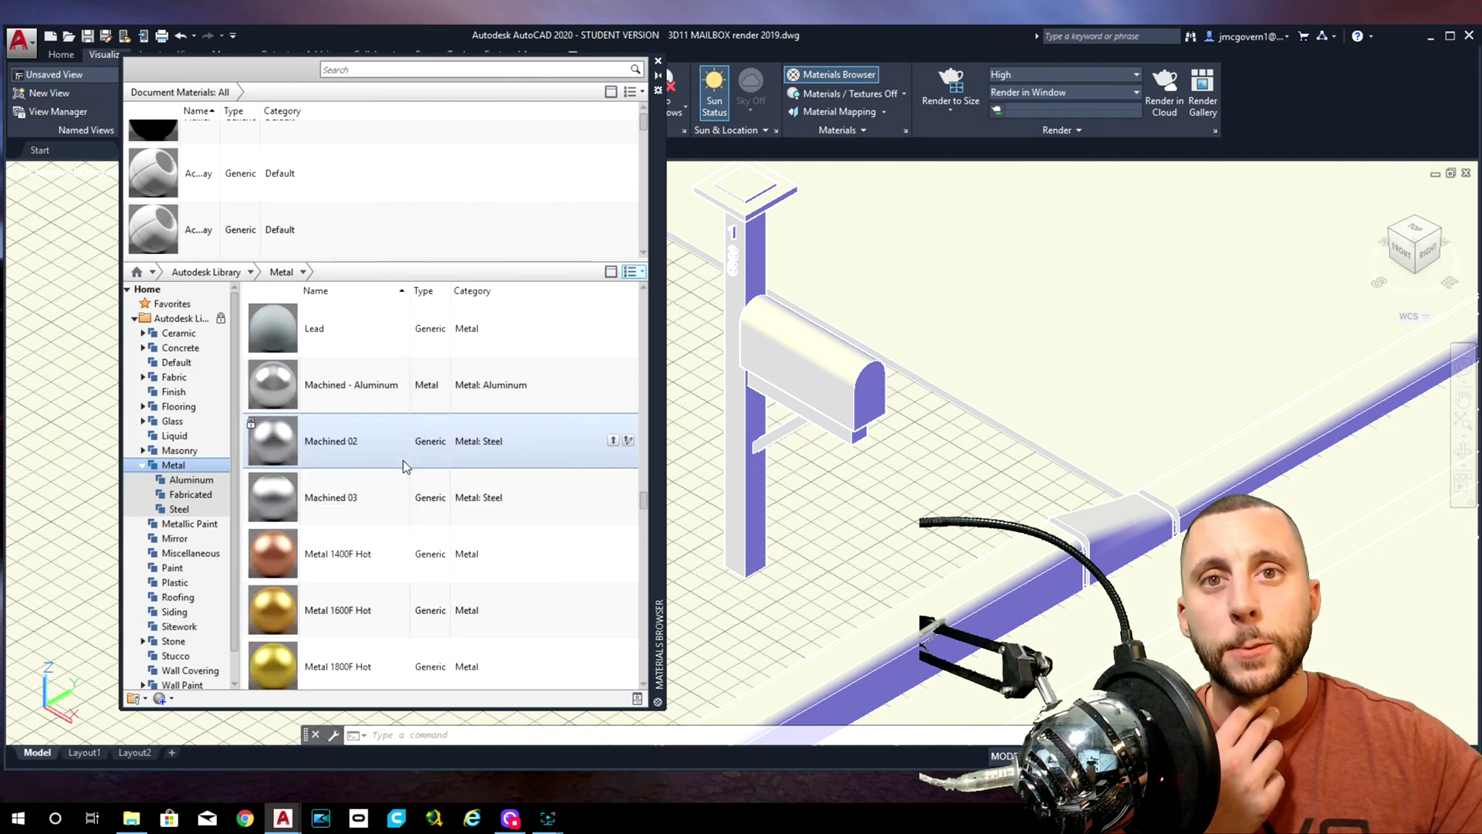
pyautogui.scroll(10, 403, 460)
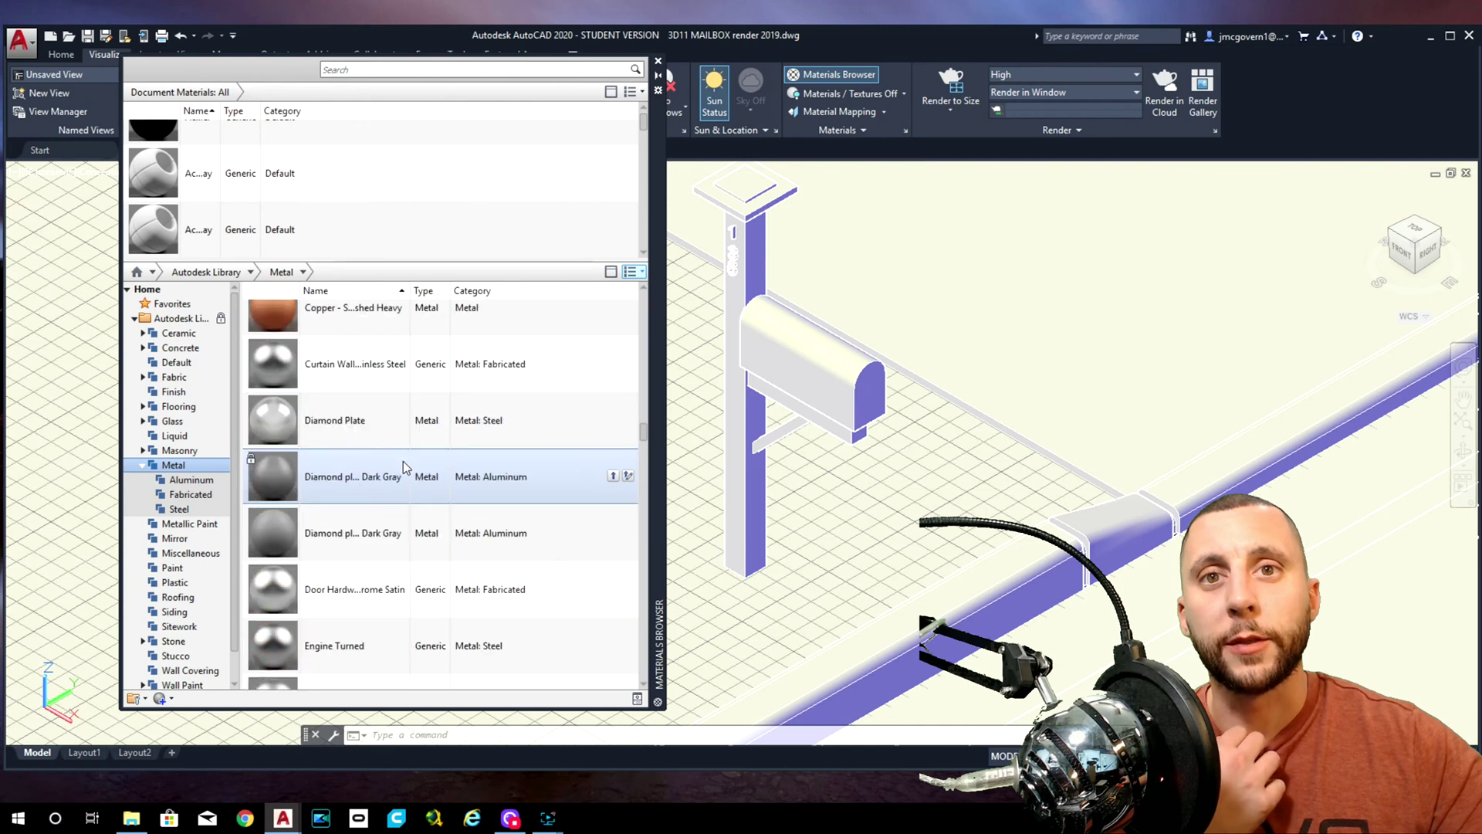
pyautogui.scroll(10, 402, 461)
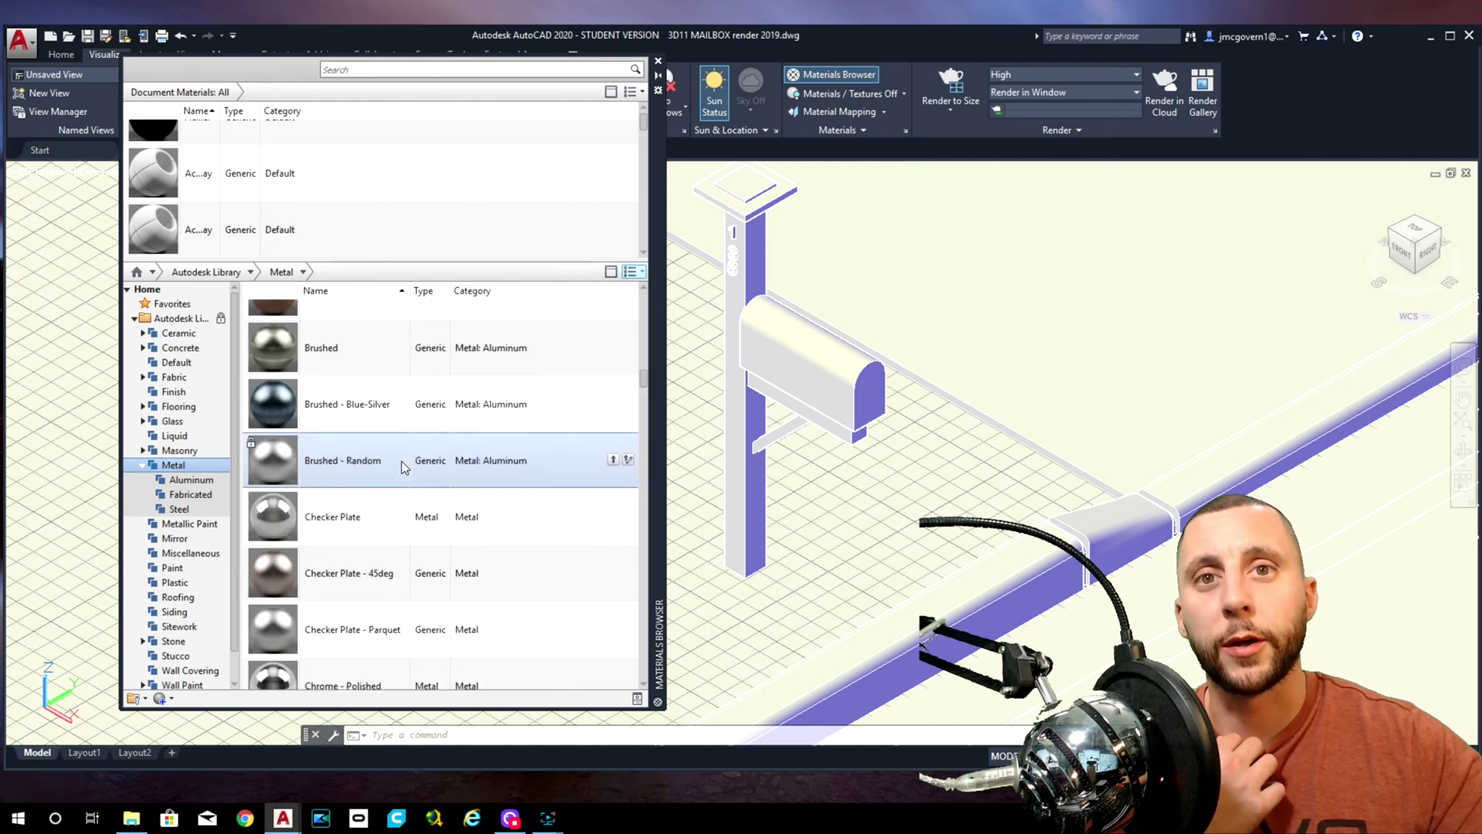
pyautogui.scroll(1, 402, 461)
pyautogui.scroll(-2, 402, 461)
pyautogui.scroll(1, 401, 461)
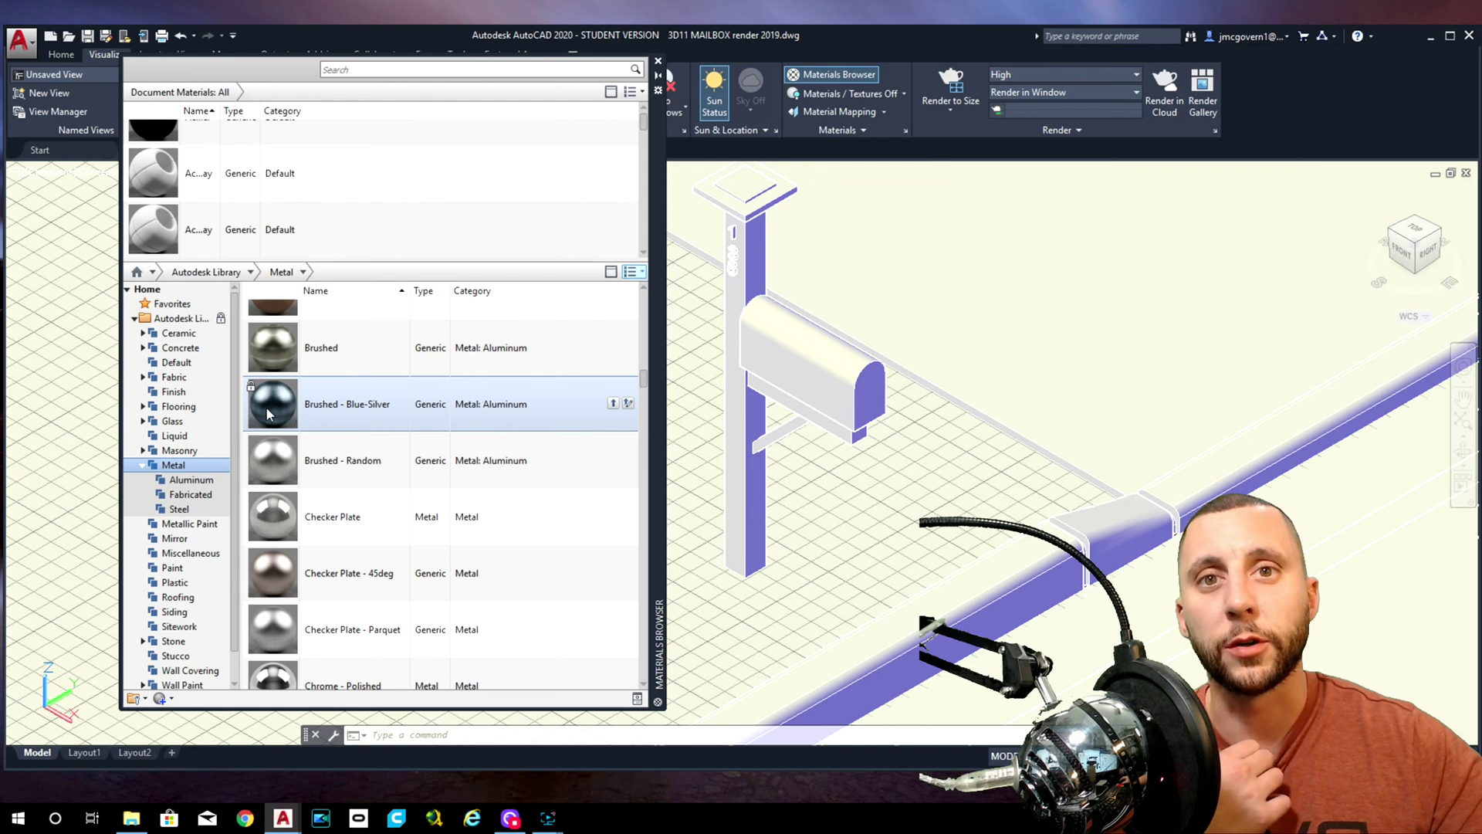
pyautogui.moveTo(265, 406)
pyautogui.mouseDown()
pyautogui.moveTo(410, 419)
pyautogui.moveTo(700, 380)
pyautogui.moveTo(760, 339)
pyautogui.moveTo(753, 417)
pyautogui.mouseUp()
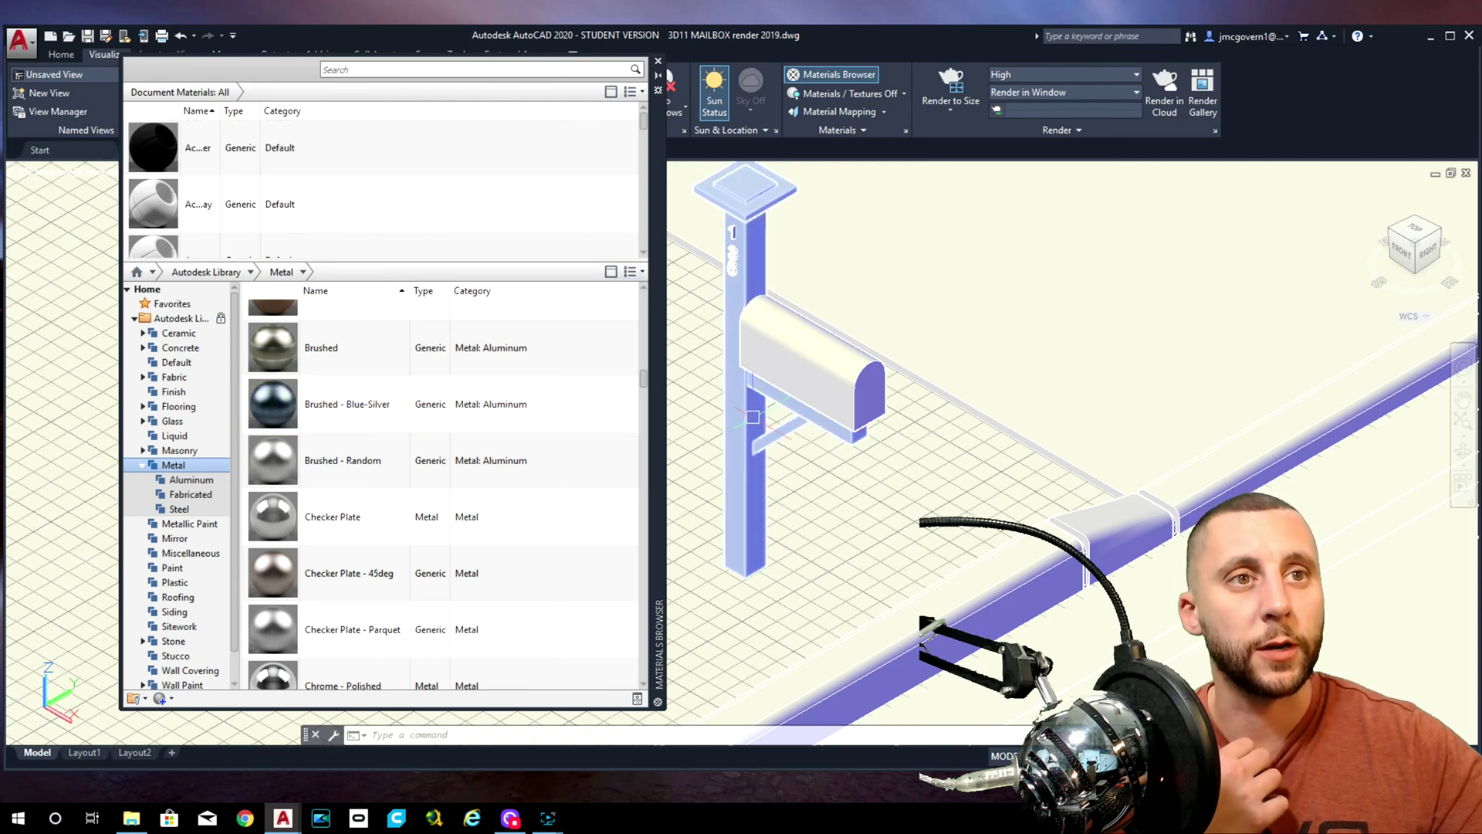
# Switch the viewport from Conceptual to Realistic and list the library's Plastic materials.
pyautogui.click(91, 173)
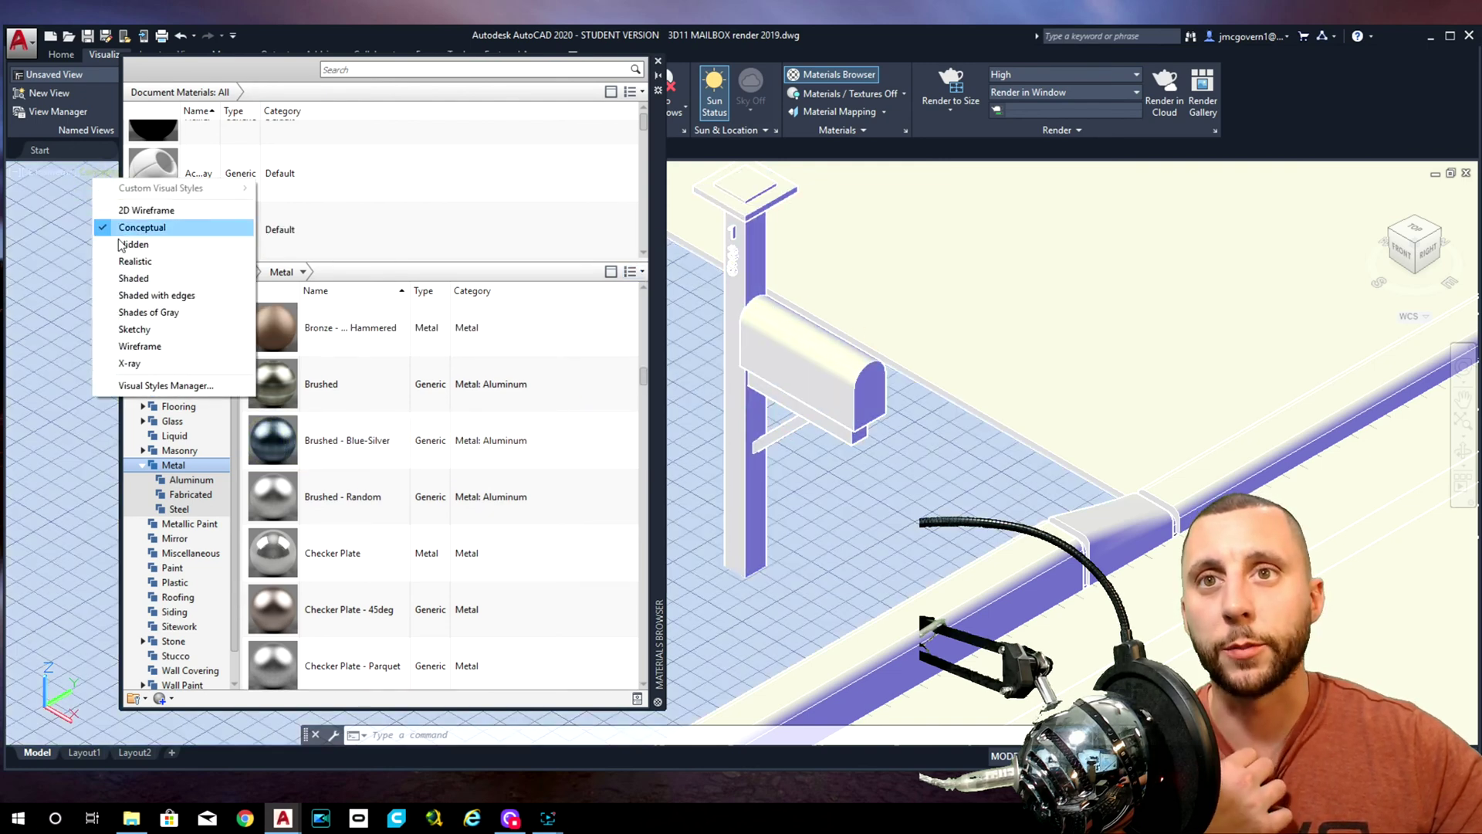
pyautogui.click(123, 244)
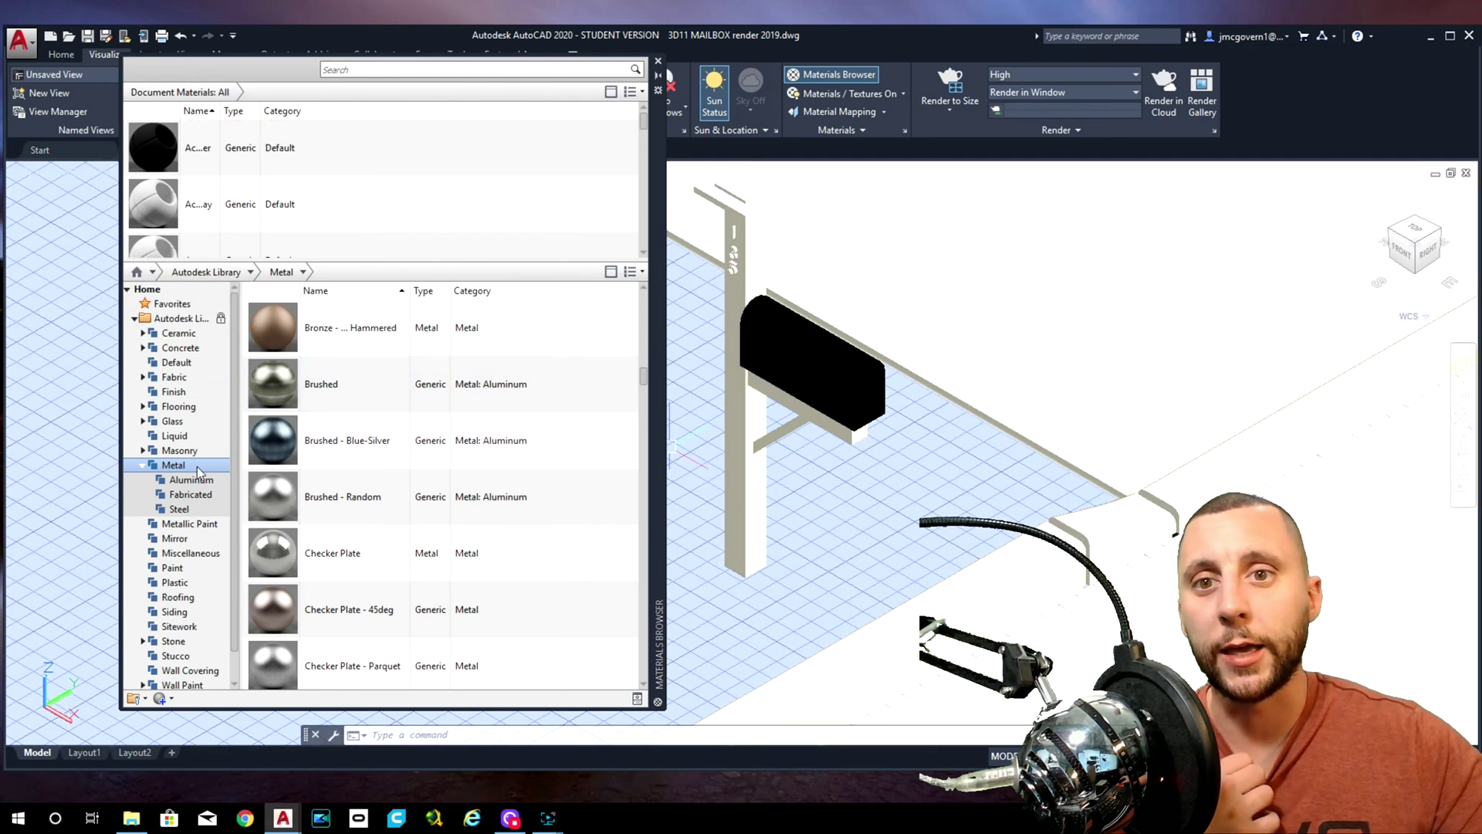
pyautogui.click(181, 582)
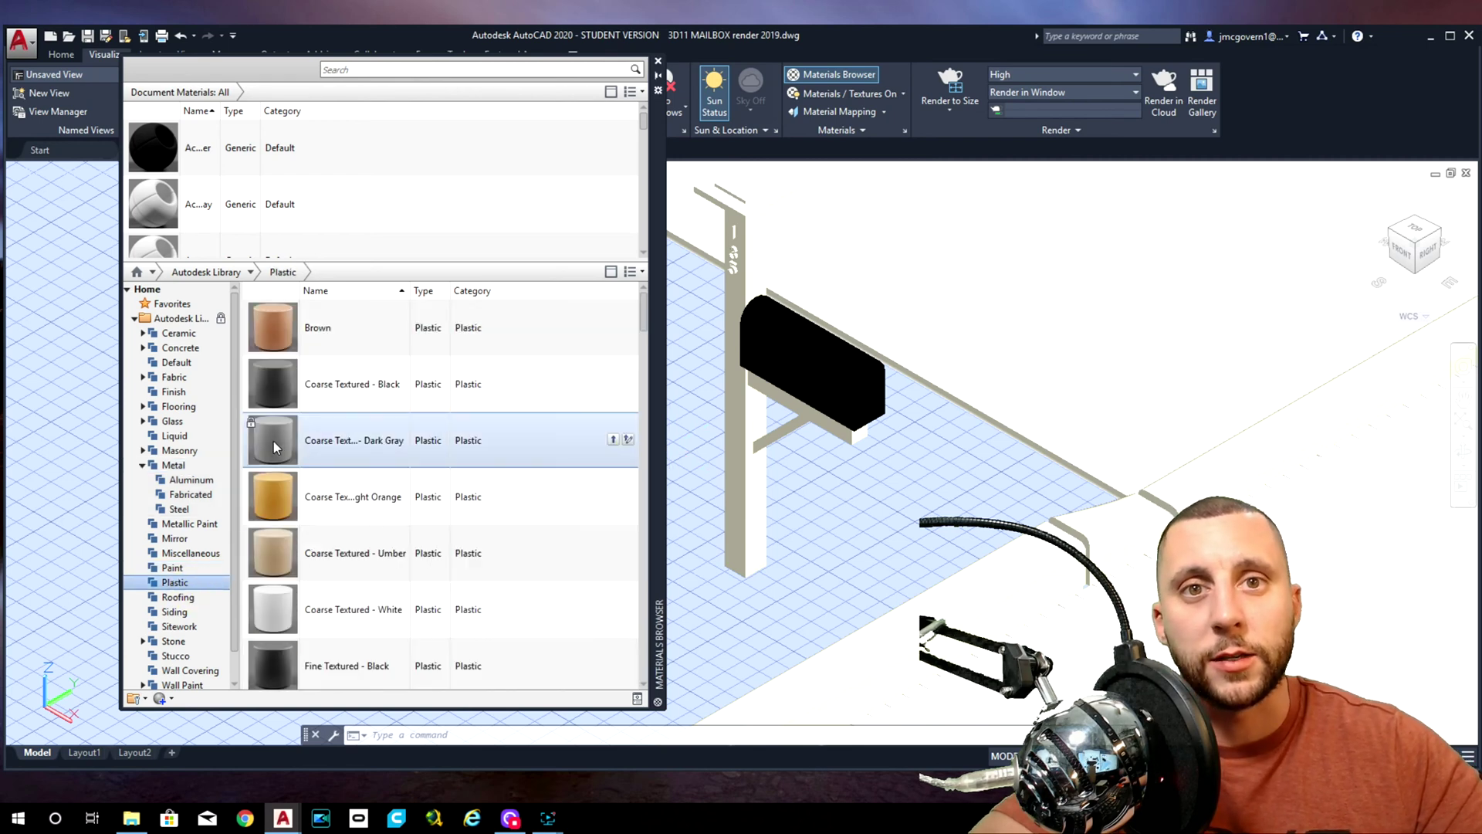
pyautogui.scroll(-2, 273, 442)
pyautogui.scroll(1, 281, 437)
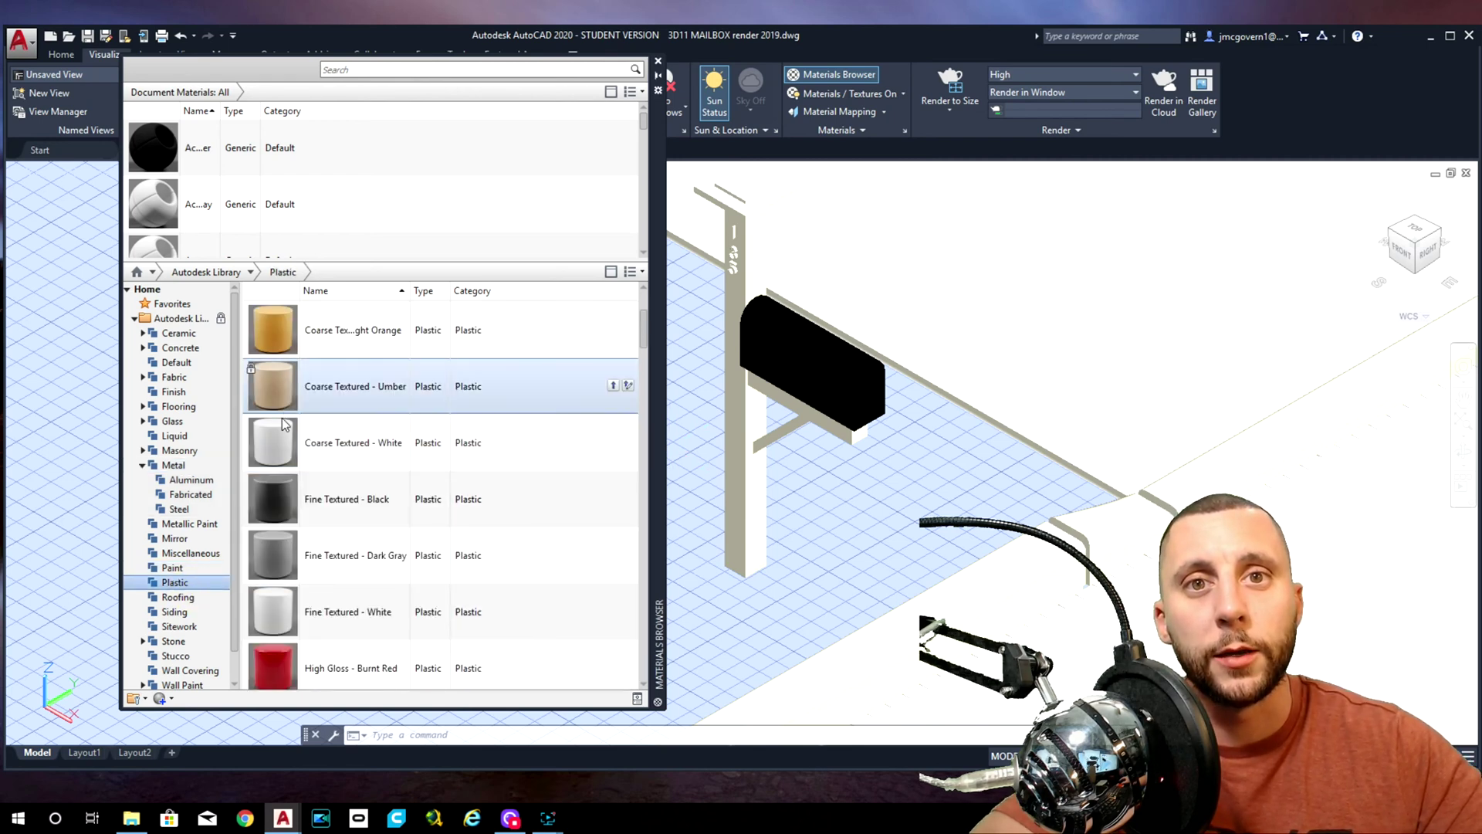
pyautogui.scroll(-1, 284, 443)
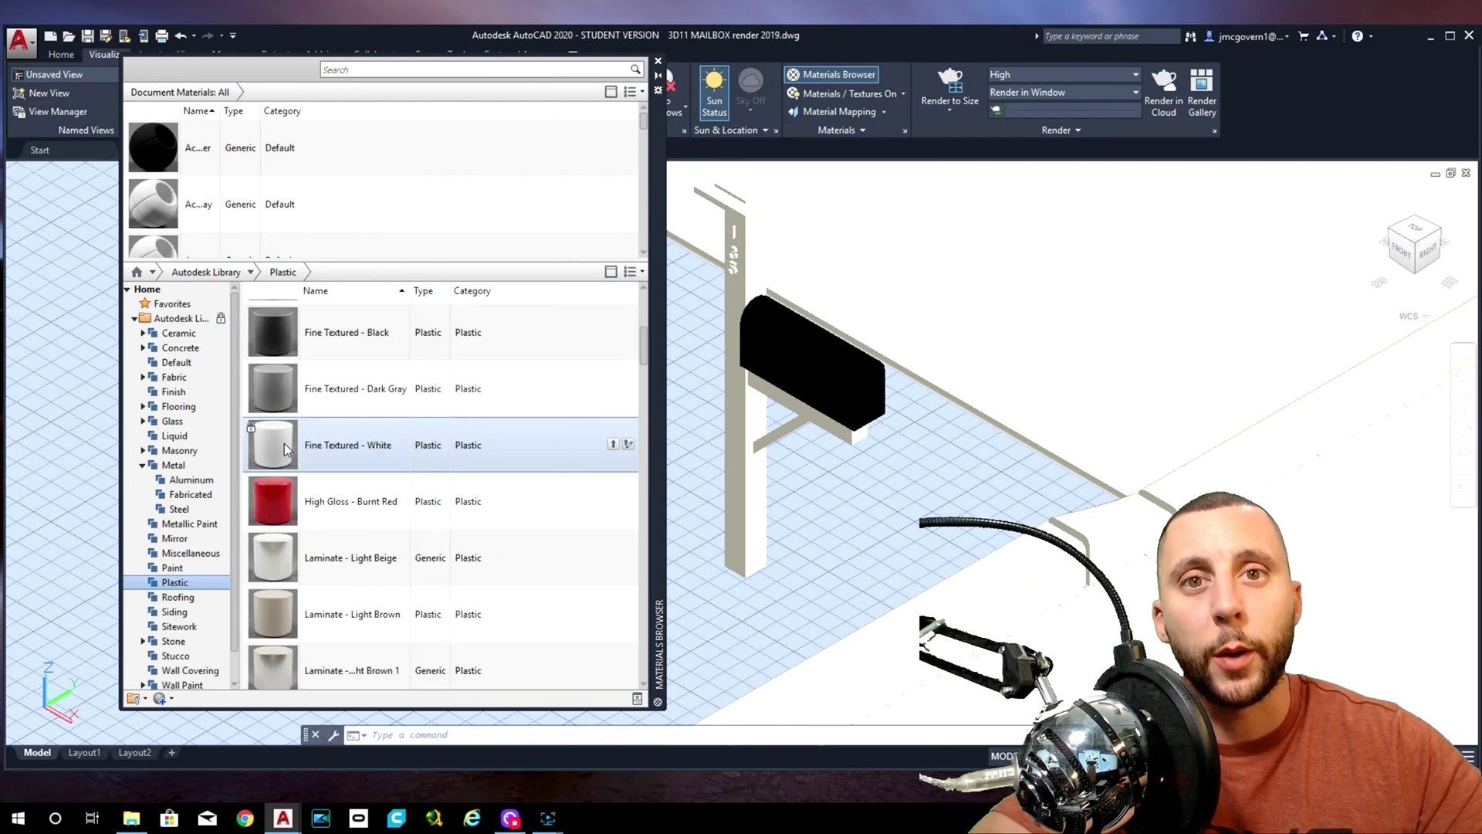
# Drop Fine Textured - White plastic onto the post numbers and zoom in on them.
pyautogui.moveTo(275, 447); pyautogui.dragTo(733, 345)
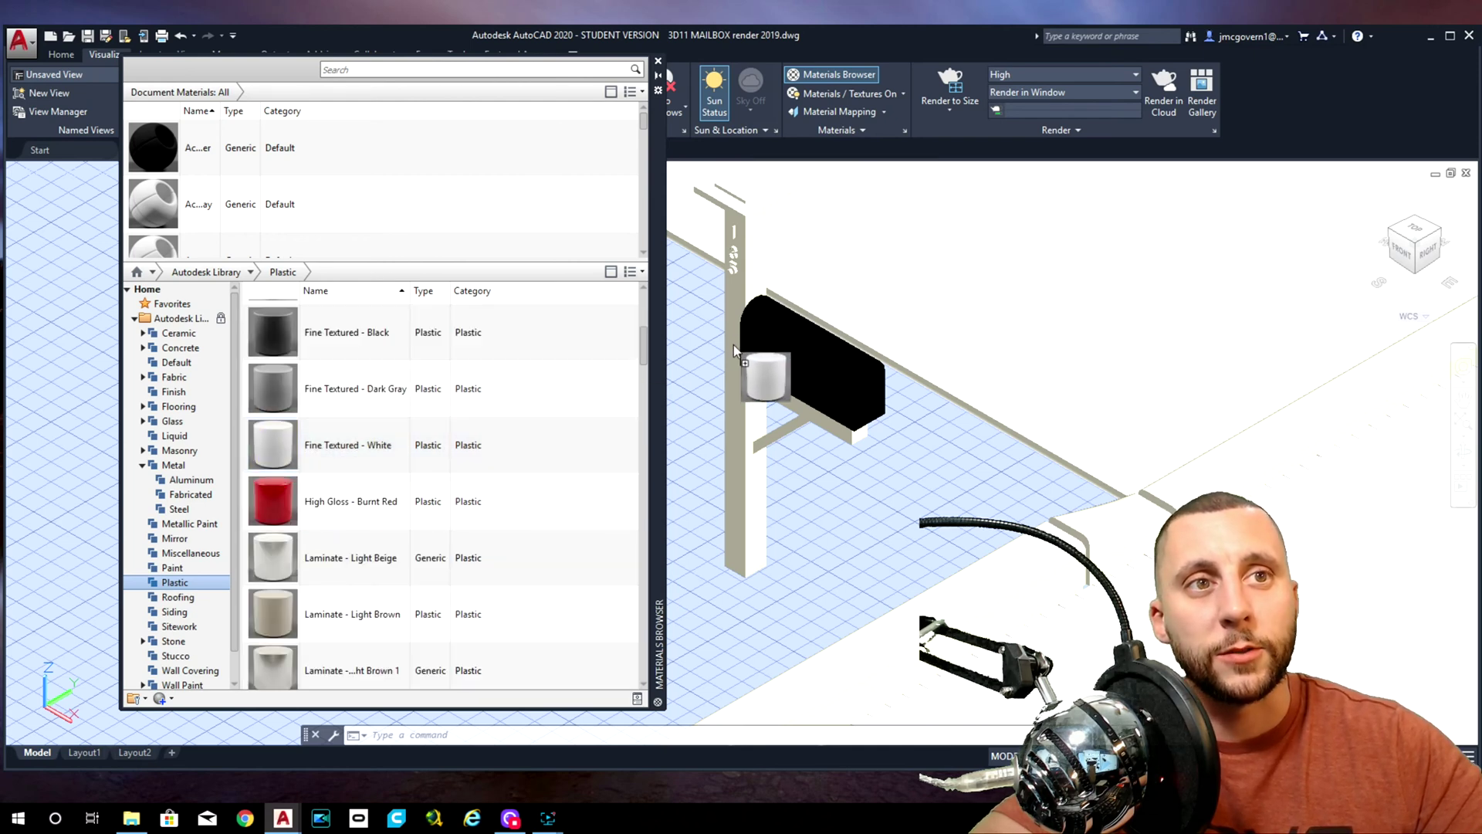
pyautogui.moveTo(739, 405); pyautogui.dragTo(739, 406)
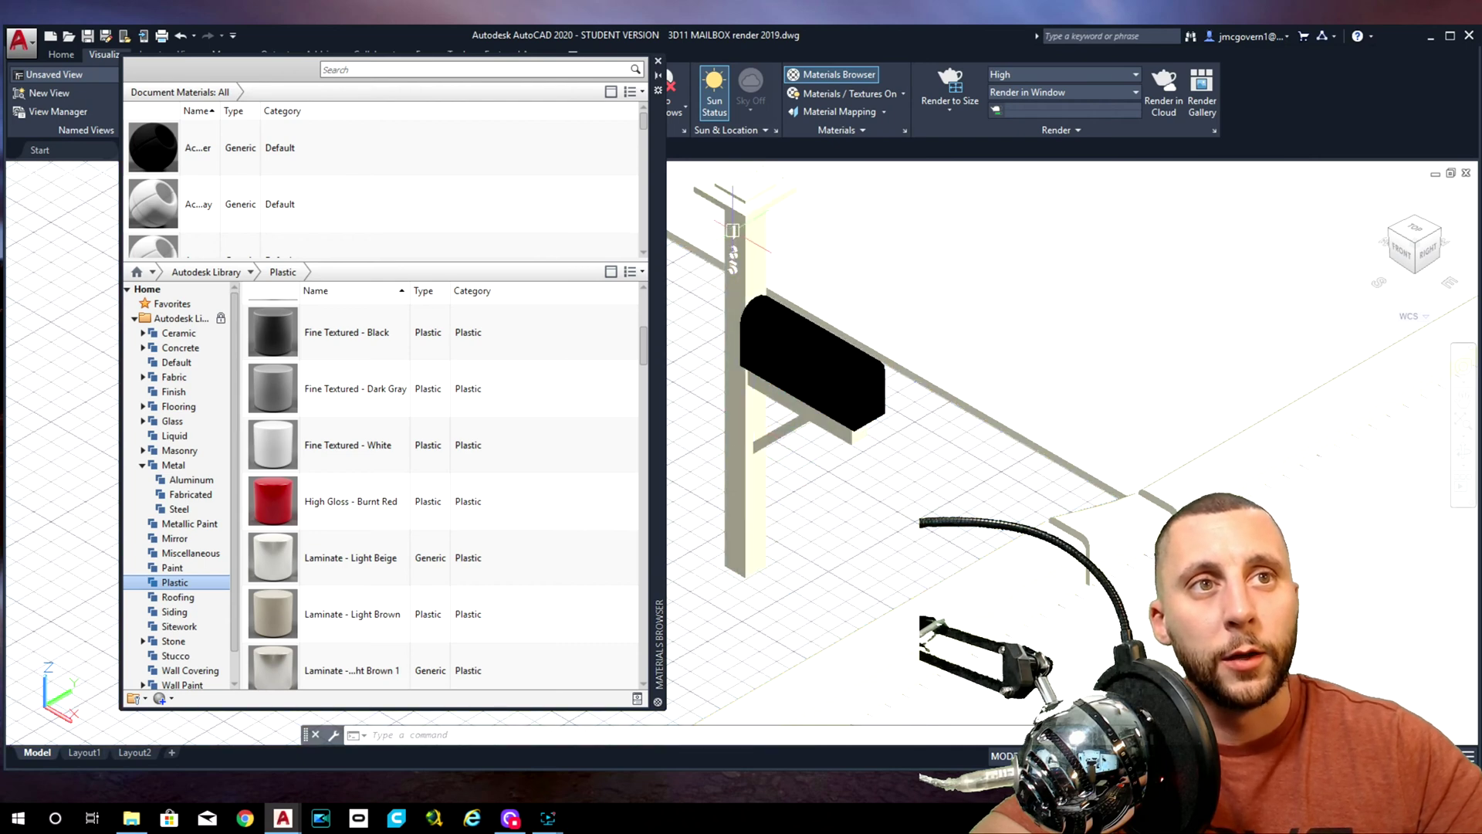
pyautogui.scroll(8, 735, 230)
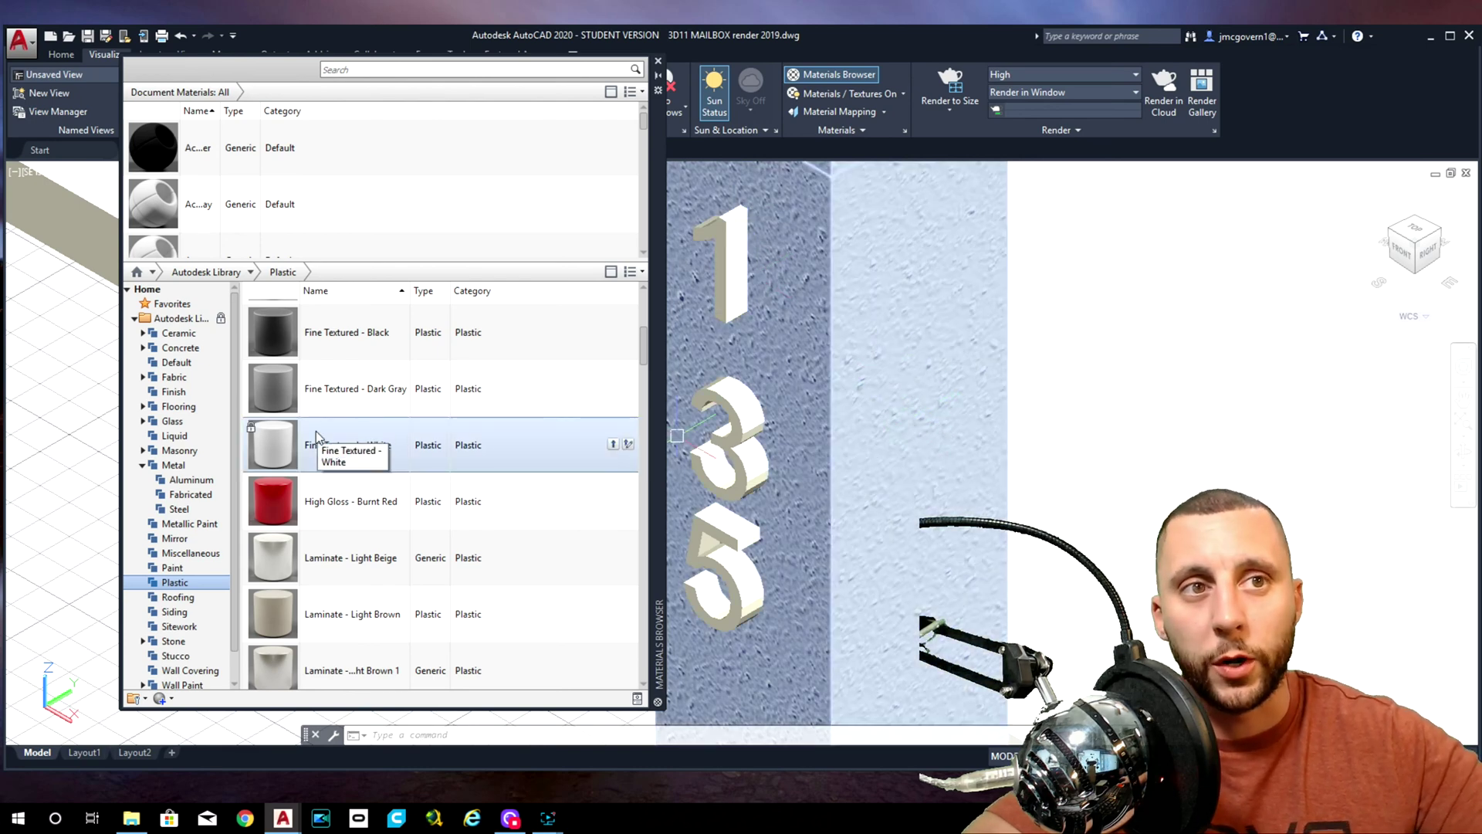
pyautogui.moveTo(316, 431); pyautogui.dragTo(741, 248)
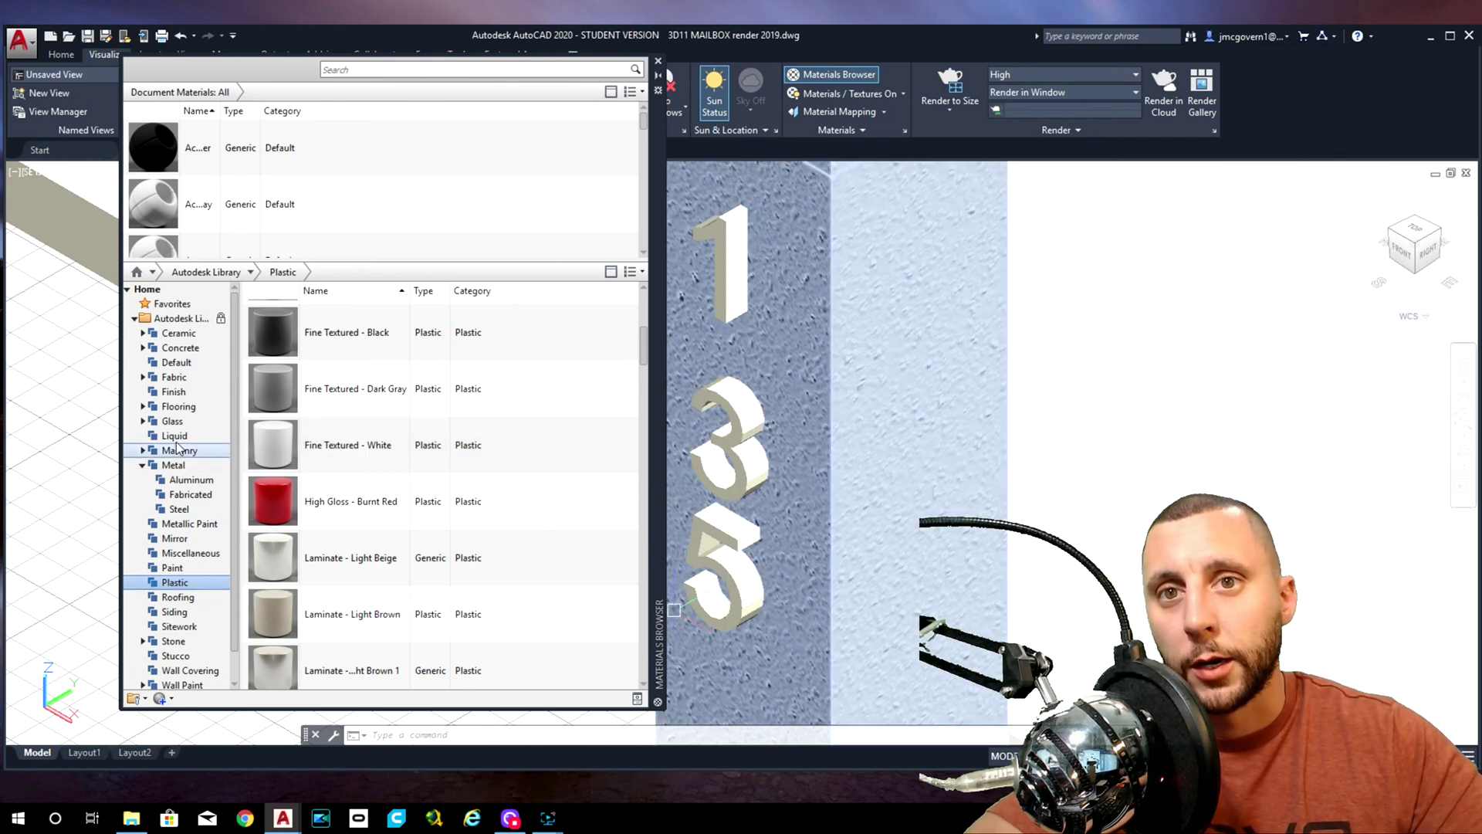
# Apply the anodized black metal to house numbers 1 and 3.
pyautogui.click(174, 465)
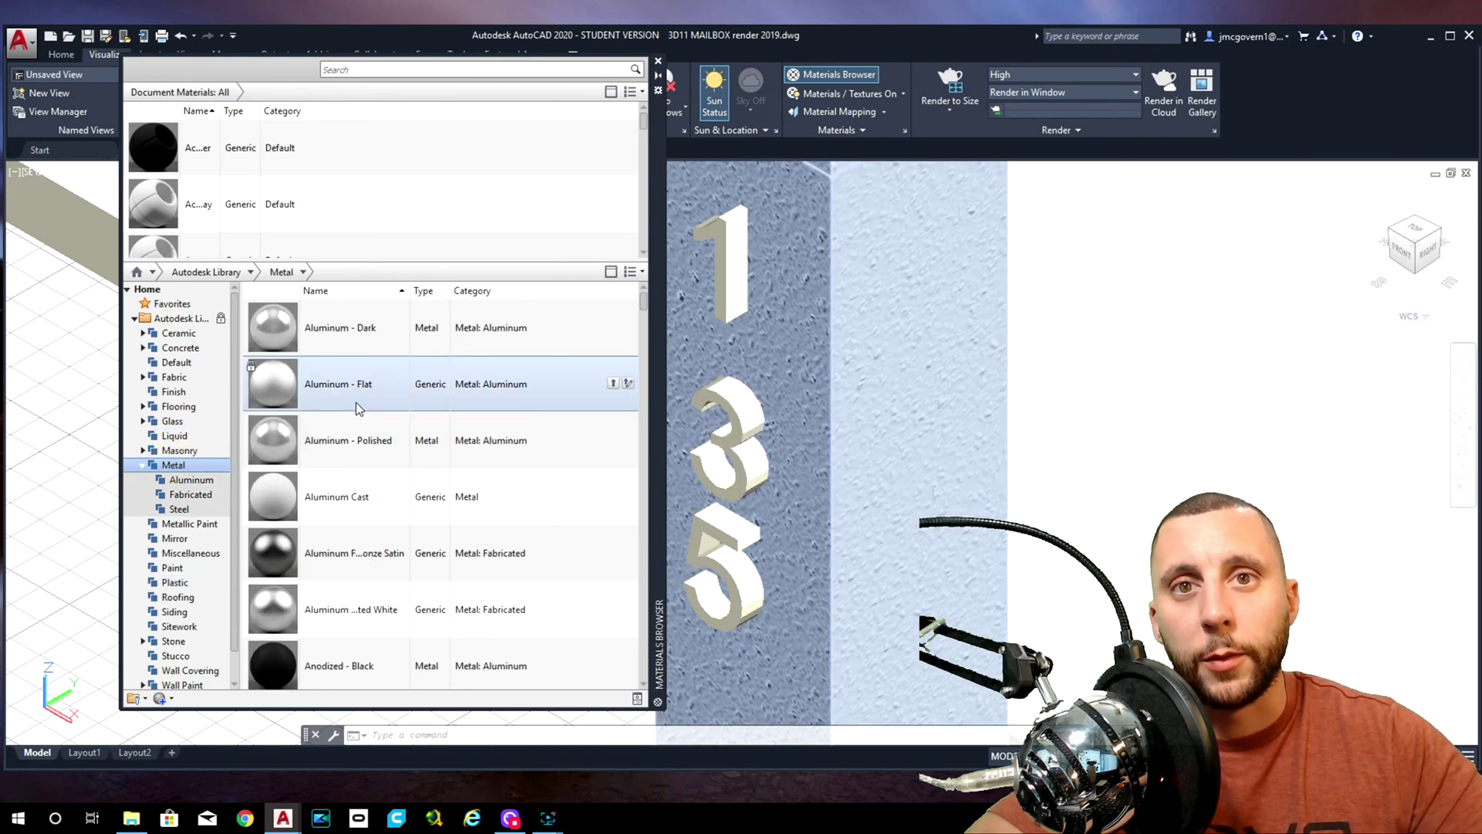
pyautogui.scroll(-3, 357, 411)
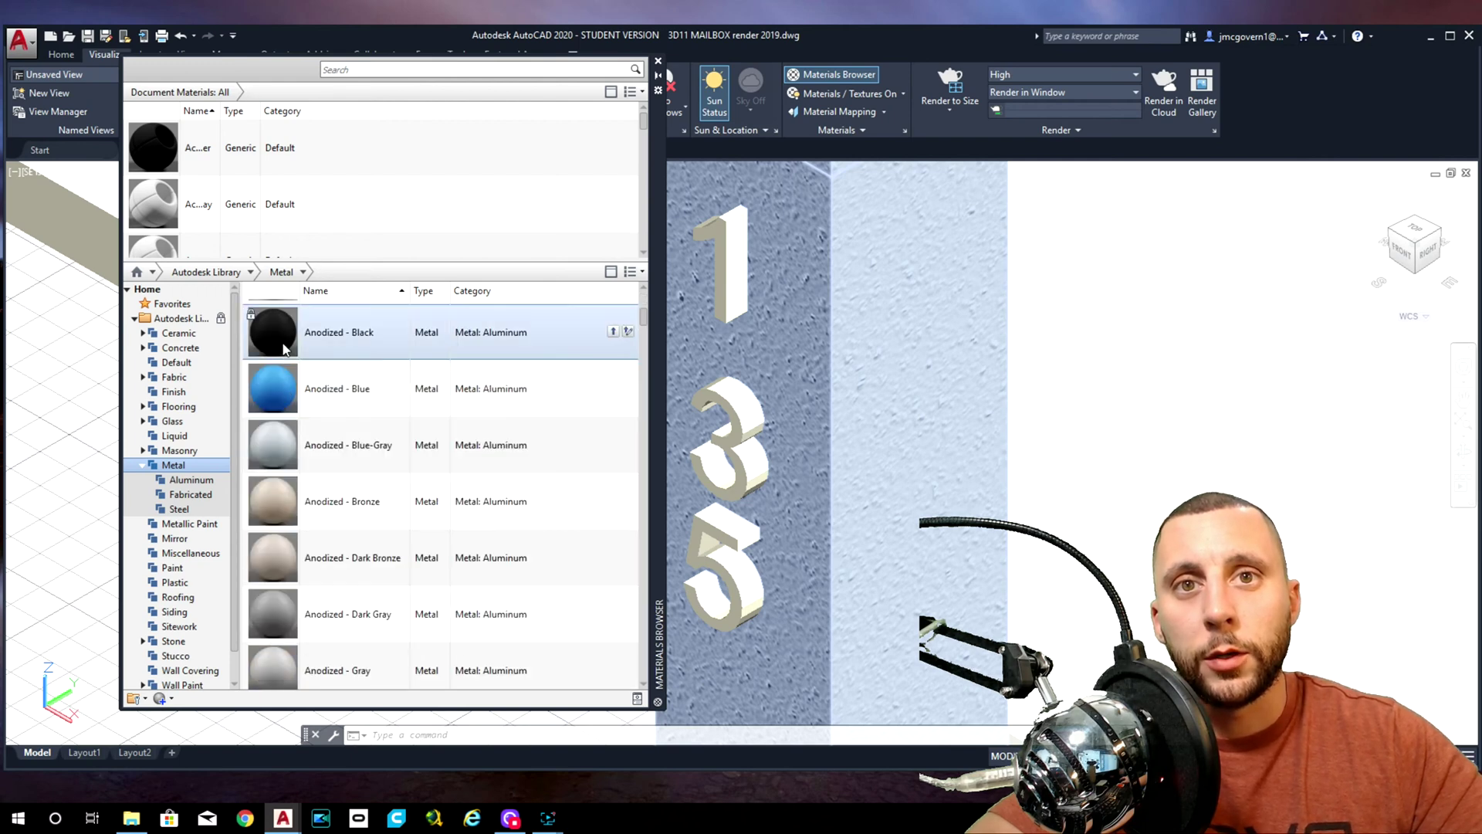
pyautogui.moveTo(270, 329); pyautogui.dragTo(733, 261)
pyautogui.moveTo(272, 332); pyautogui.dragTo(776, 570)
pyautogui.scroll(-5, 761, 542)
pyautogui.scroll(-5, 760, 543)
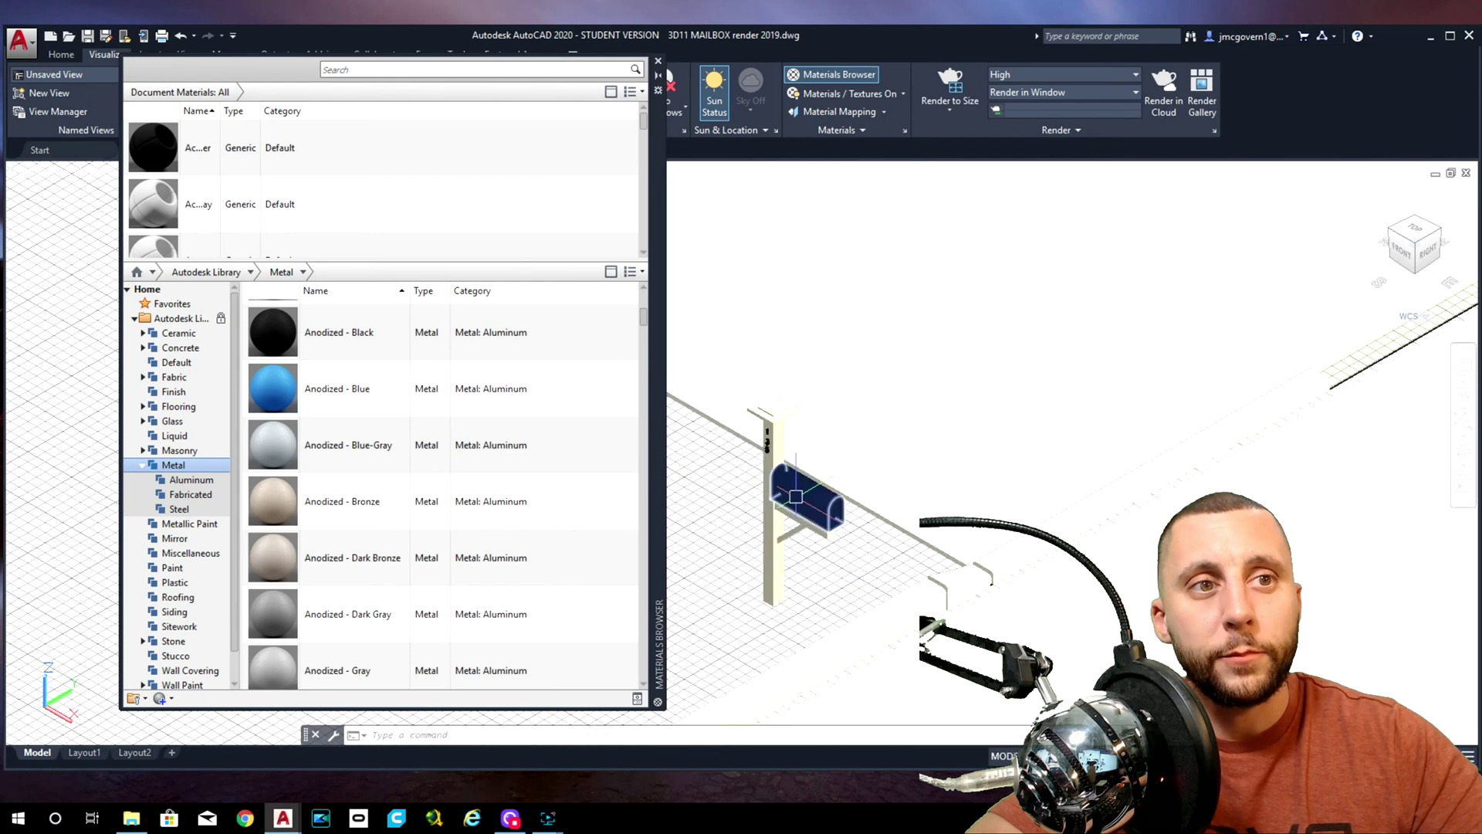
pyautogui.scroll(5, 767, 458)
pyautogui.scroll(3, 766, 458)
# Move the number 5 straight down along Z so it sits below the 3.
pyautogui.click(730, 400)
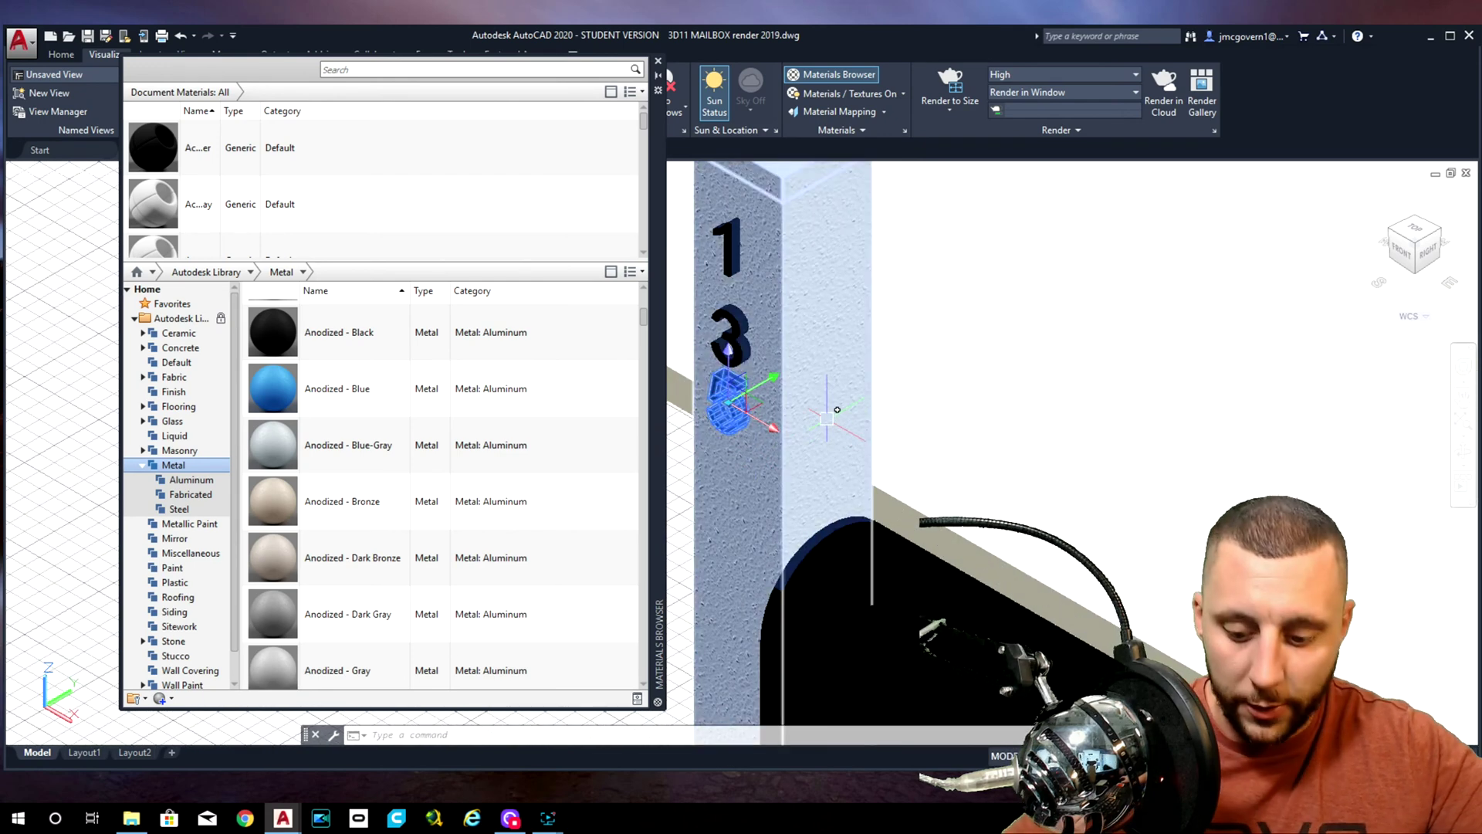
pyautogui.click(729, 371)
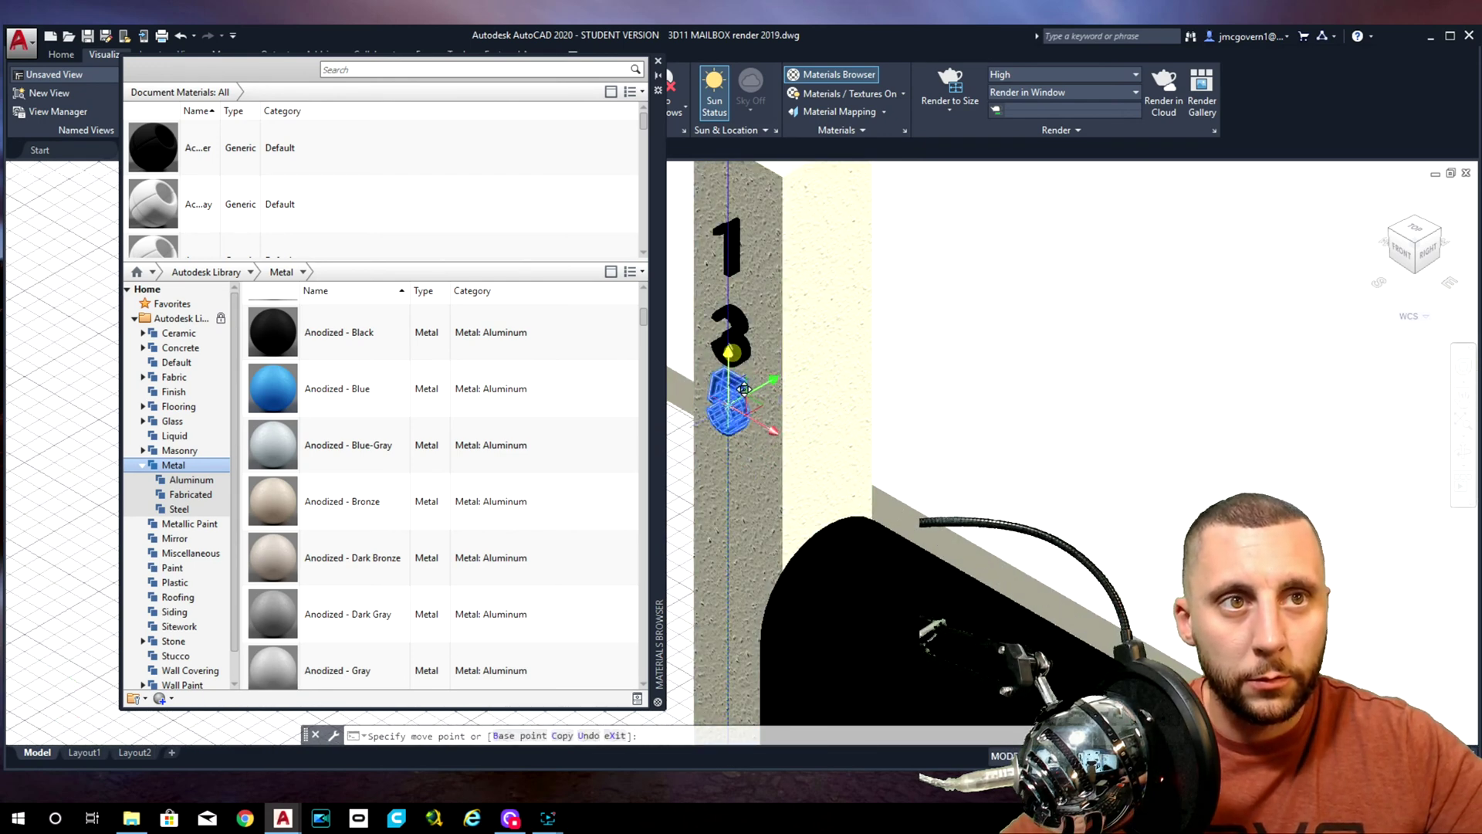
pyautogui.click(741, 429)
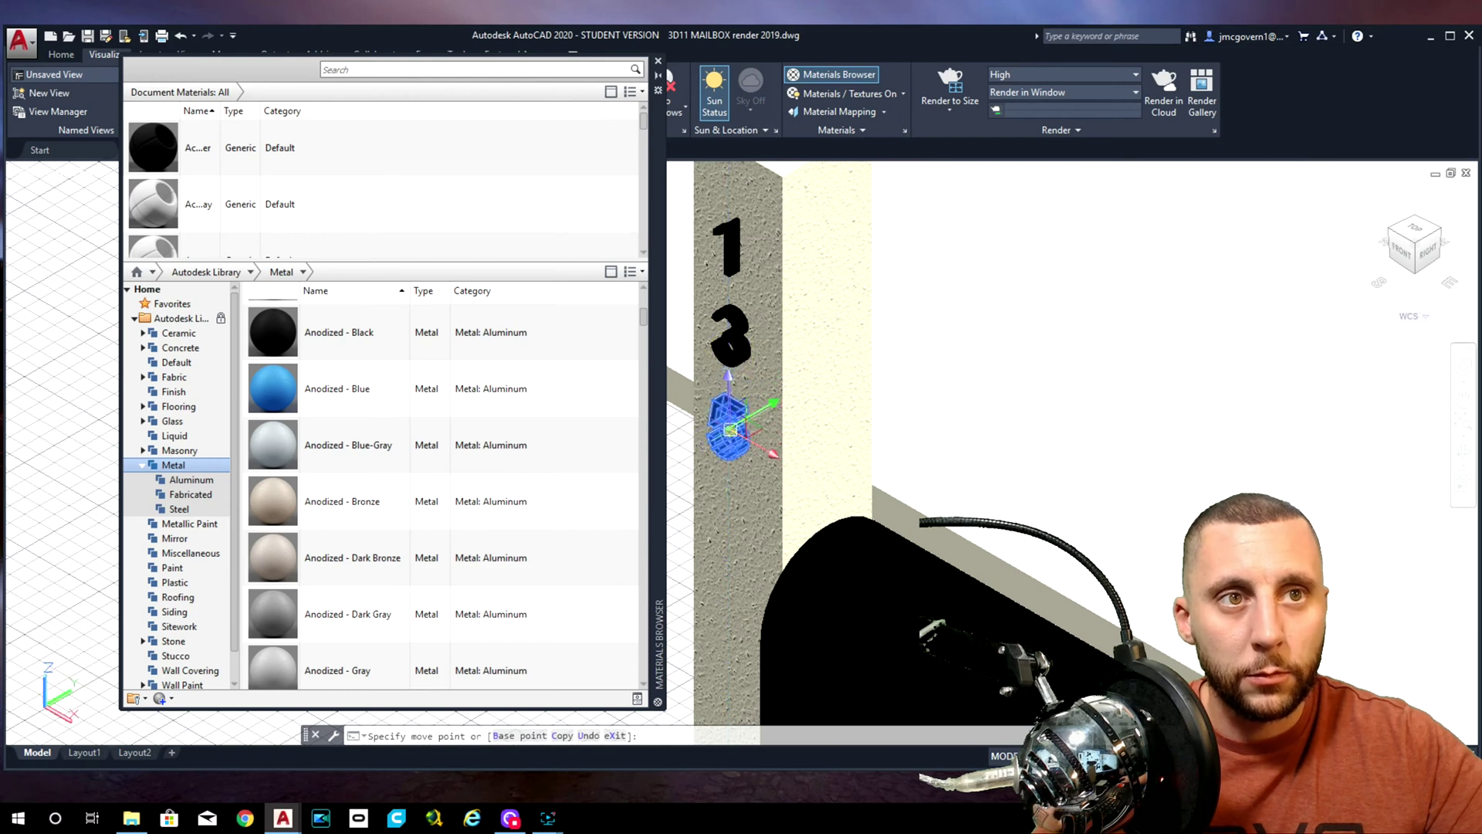
pyautogui.scroll(-6, 921, 418)
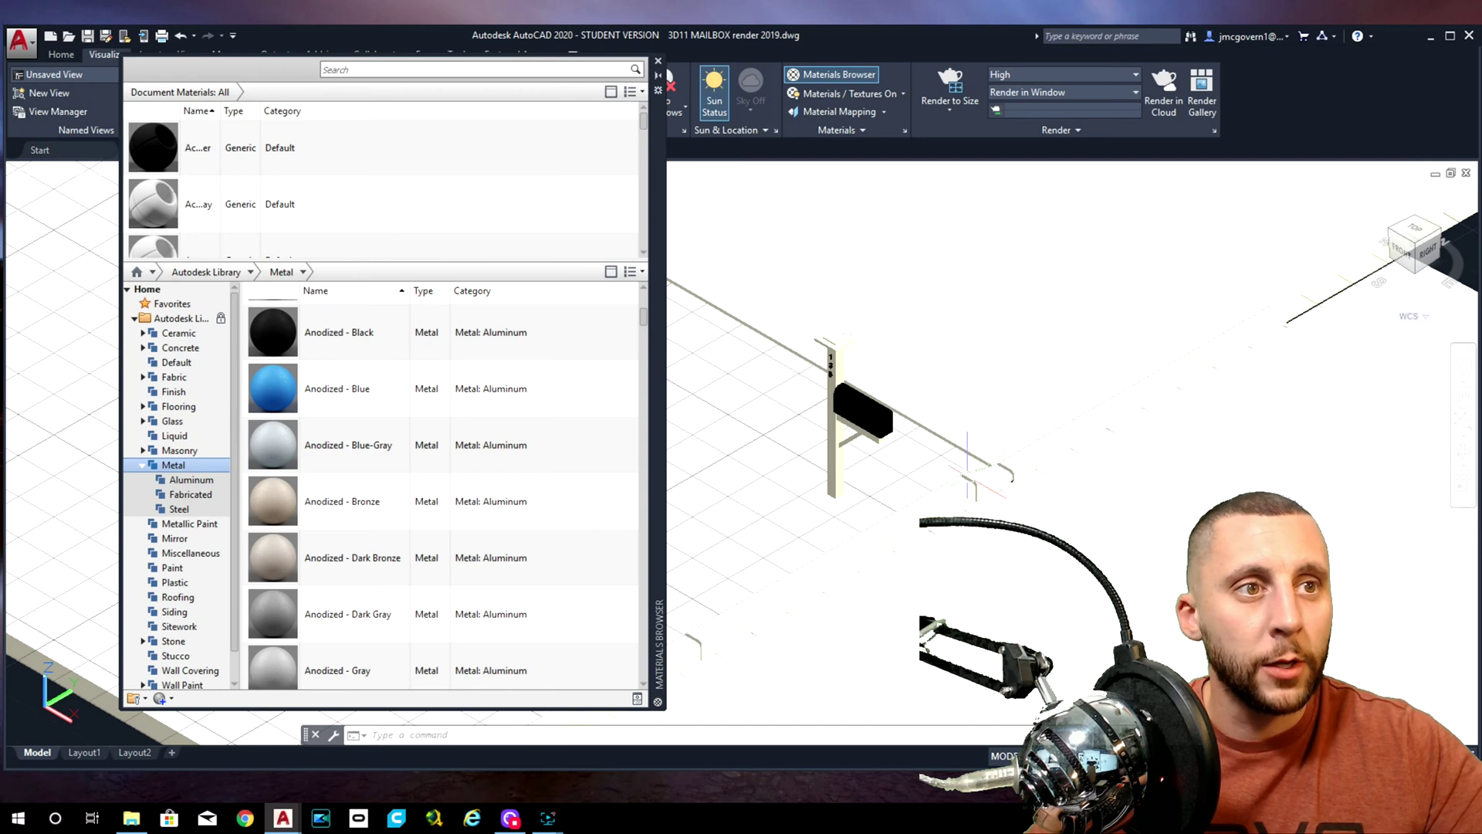
pyautogui.moveTo(968, 463); pyautogui.dragTo(1133, 248, button='middle')
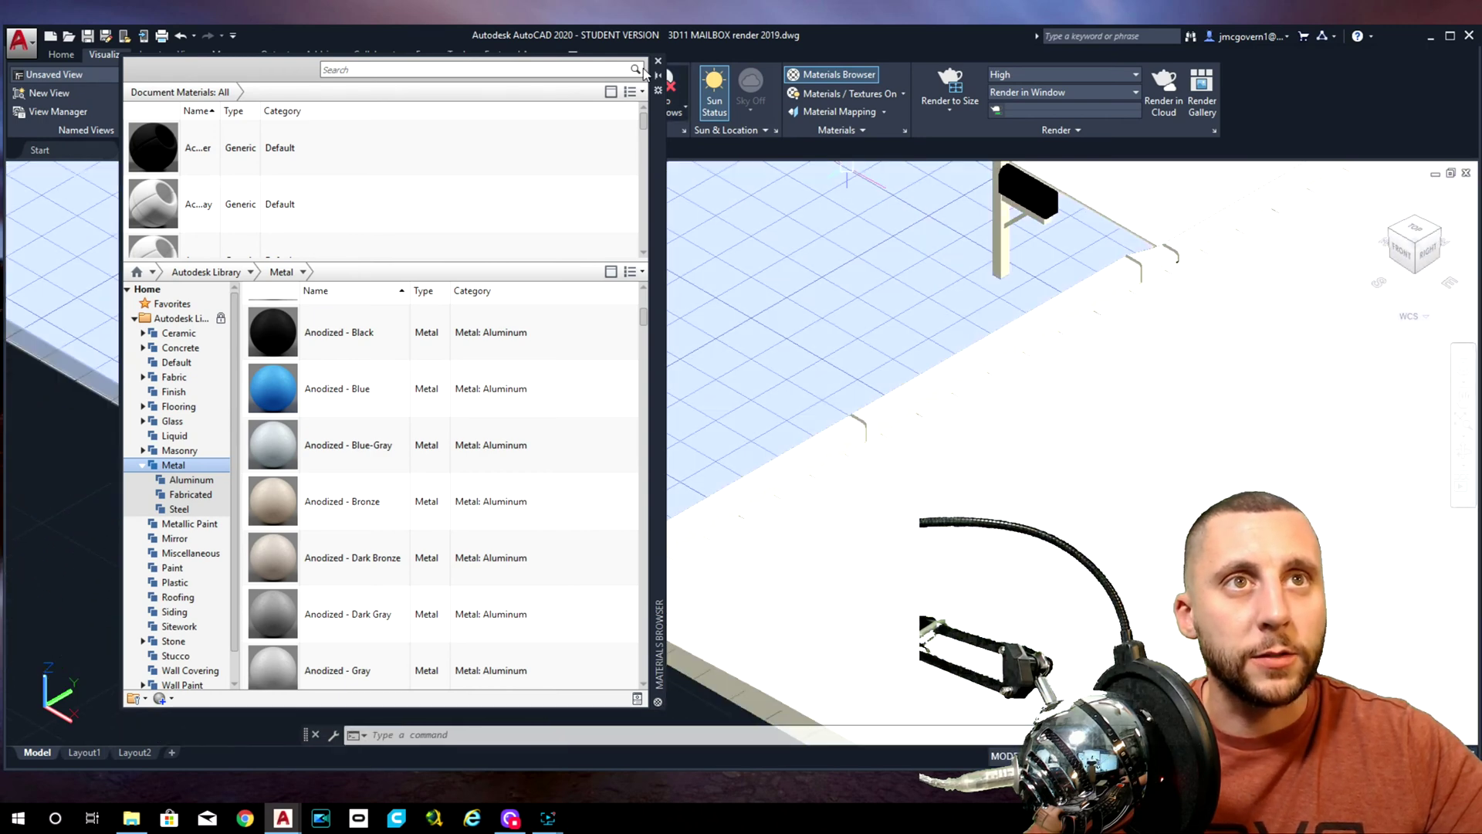
# Turn the sun off and close the Materials Browser.
pyautogui.click(712, 109)
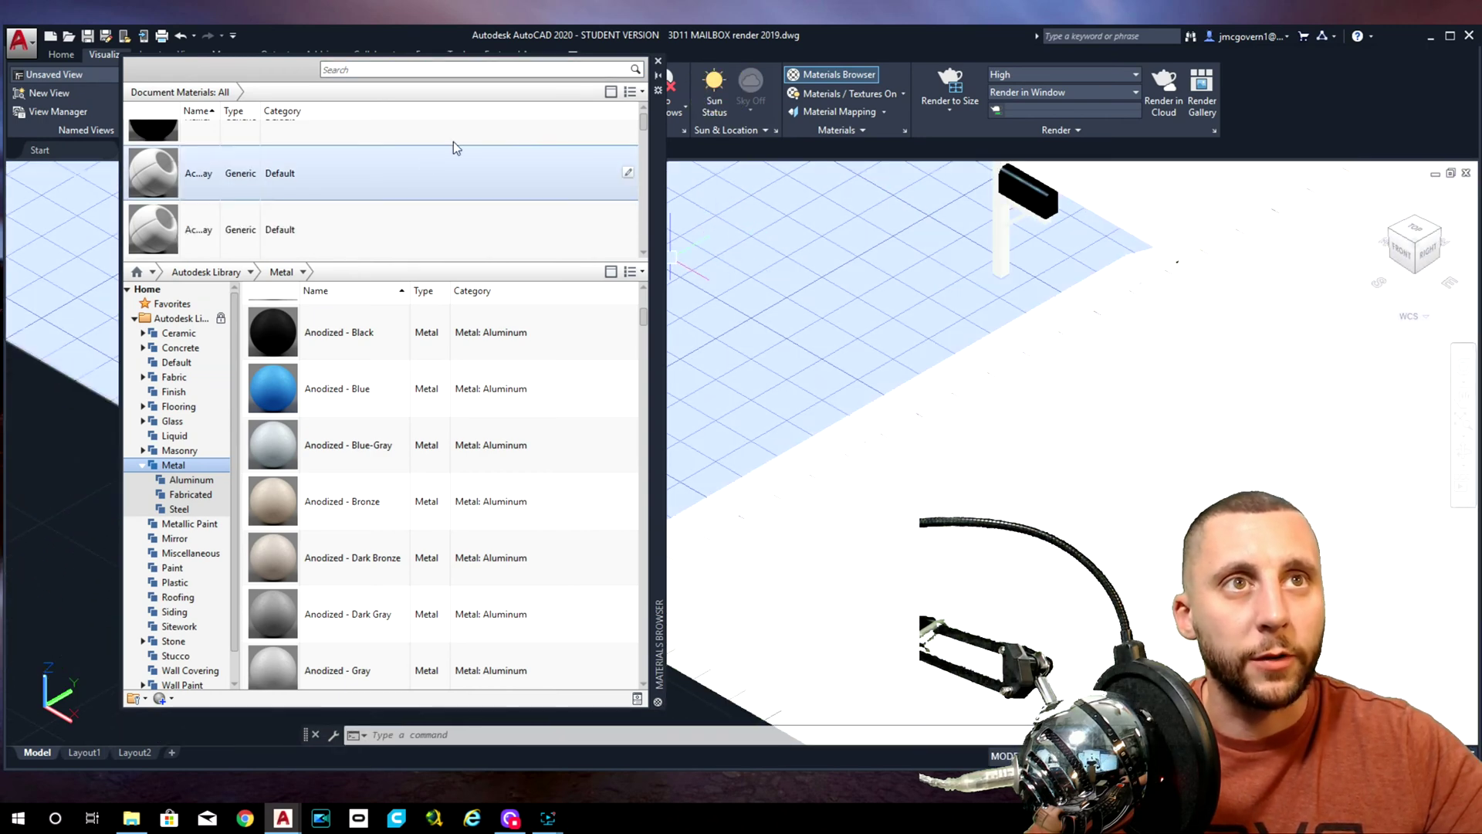
pyautogui.click(659, 62)
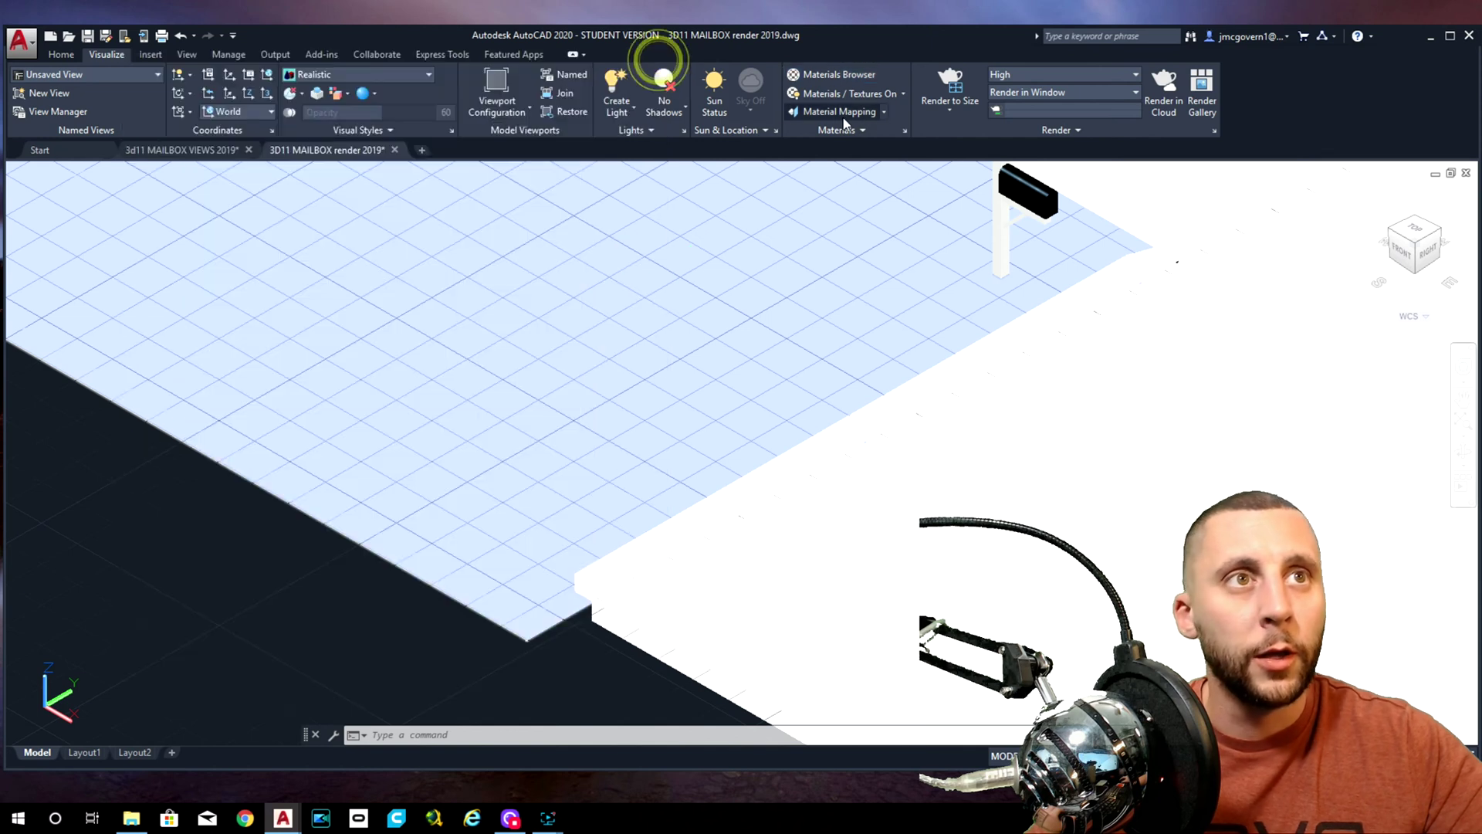
pyautogui.click(856, 129)
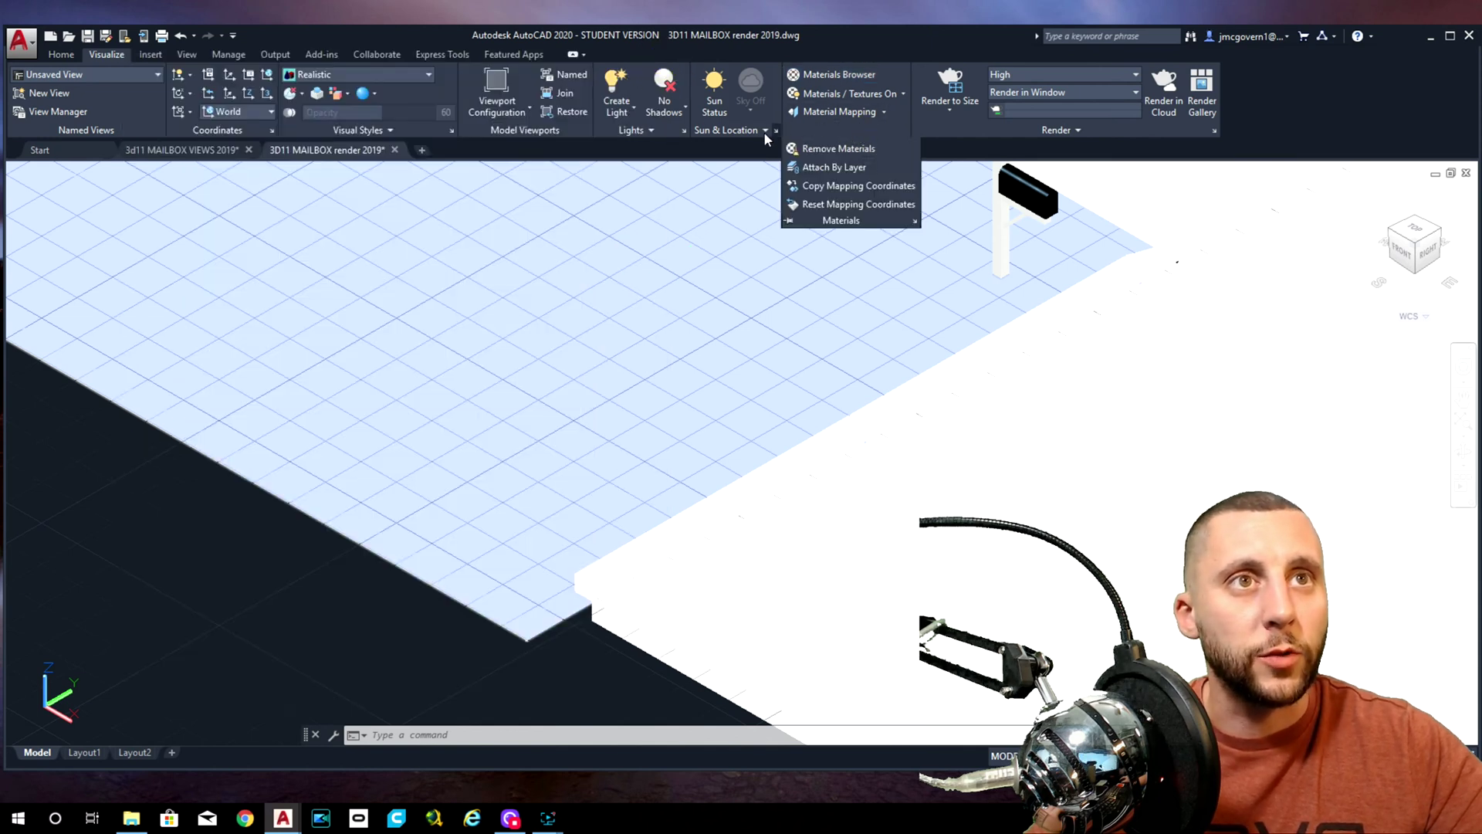
# Lower the lighting exposure to 6.60 and view the mailbox base.
pyautogui.click(640, 130)
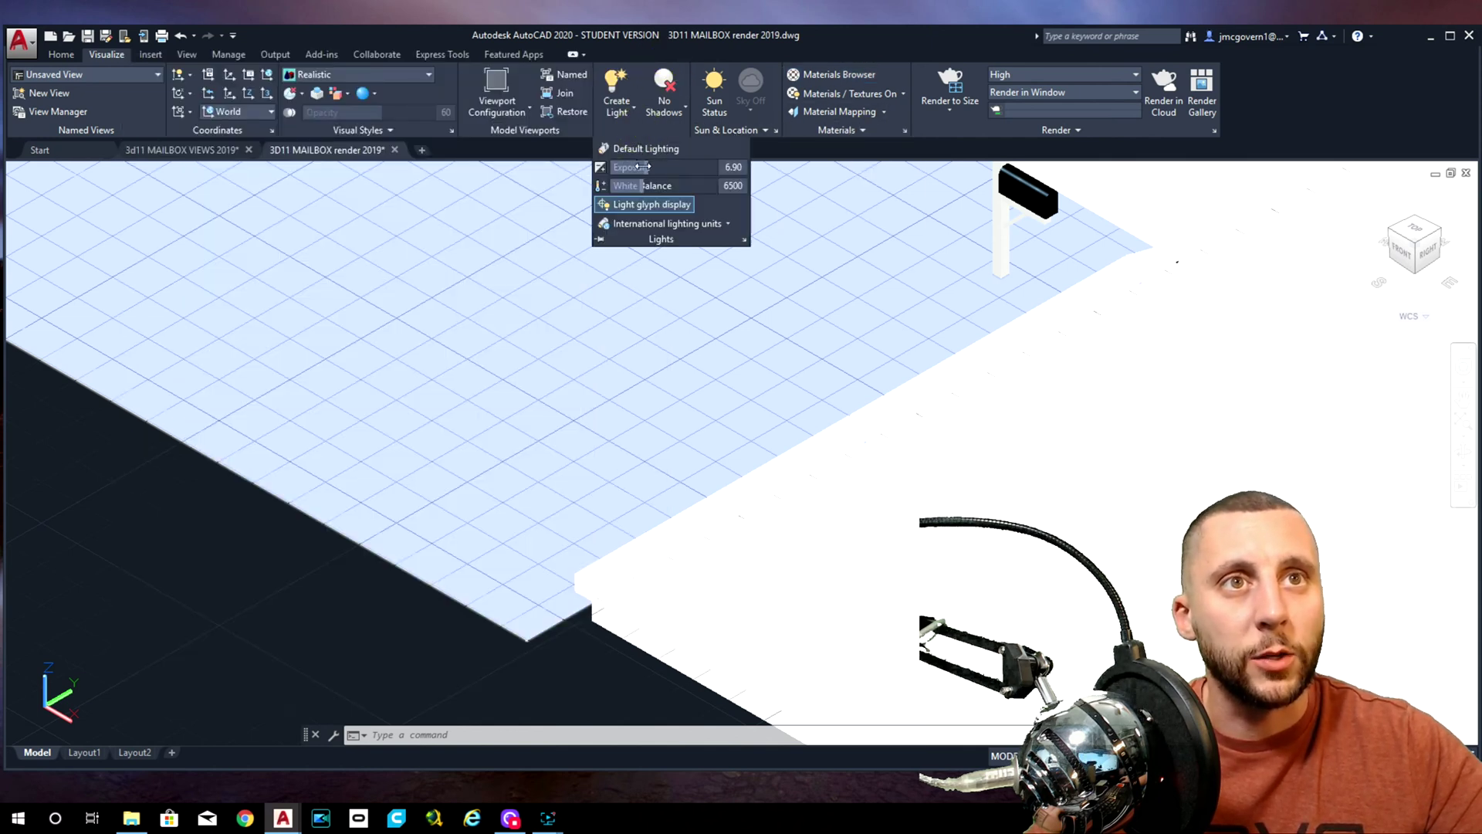
pyautogui.moveTo(641, 167); pyautogui.dragTo(653, 170)
pyautogui.moveTo(1016, 318); pyautogui.dragTo(781, 412, button='middle')
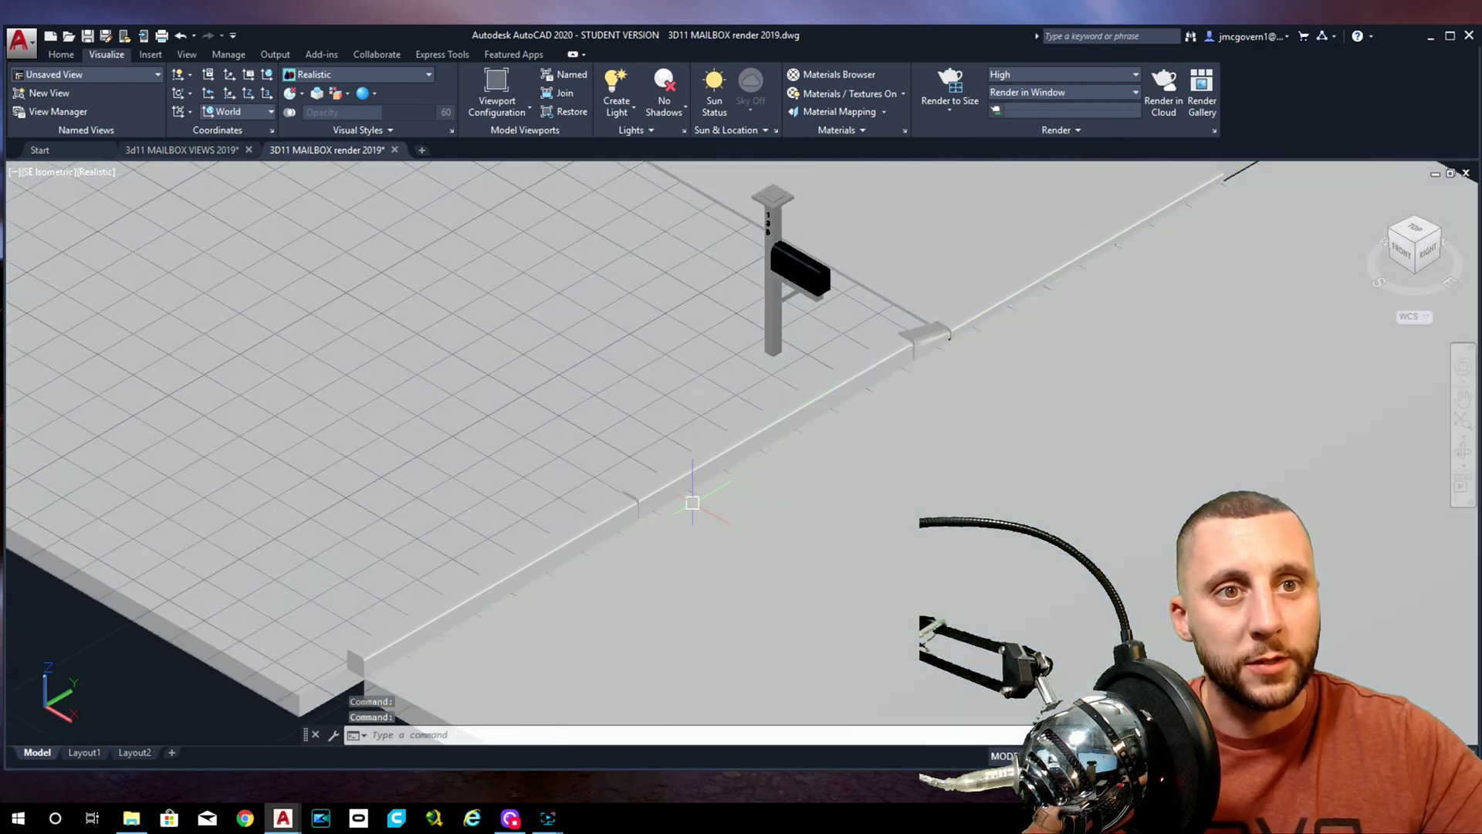
pyautogui.moveTo(692, 502); pyautogui.dragTo(651, 384, button='middle')
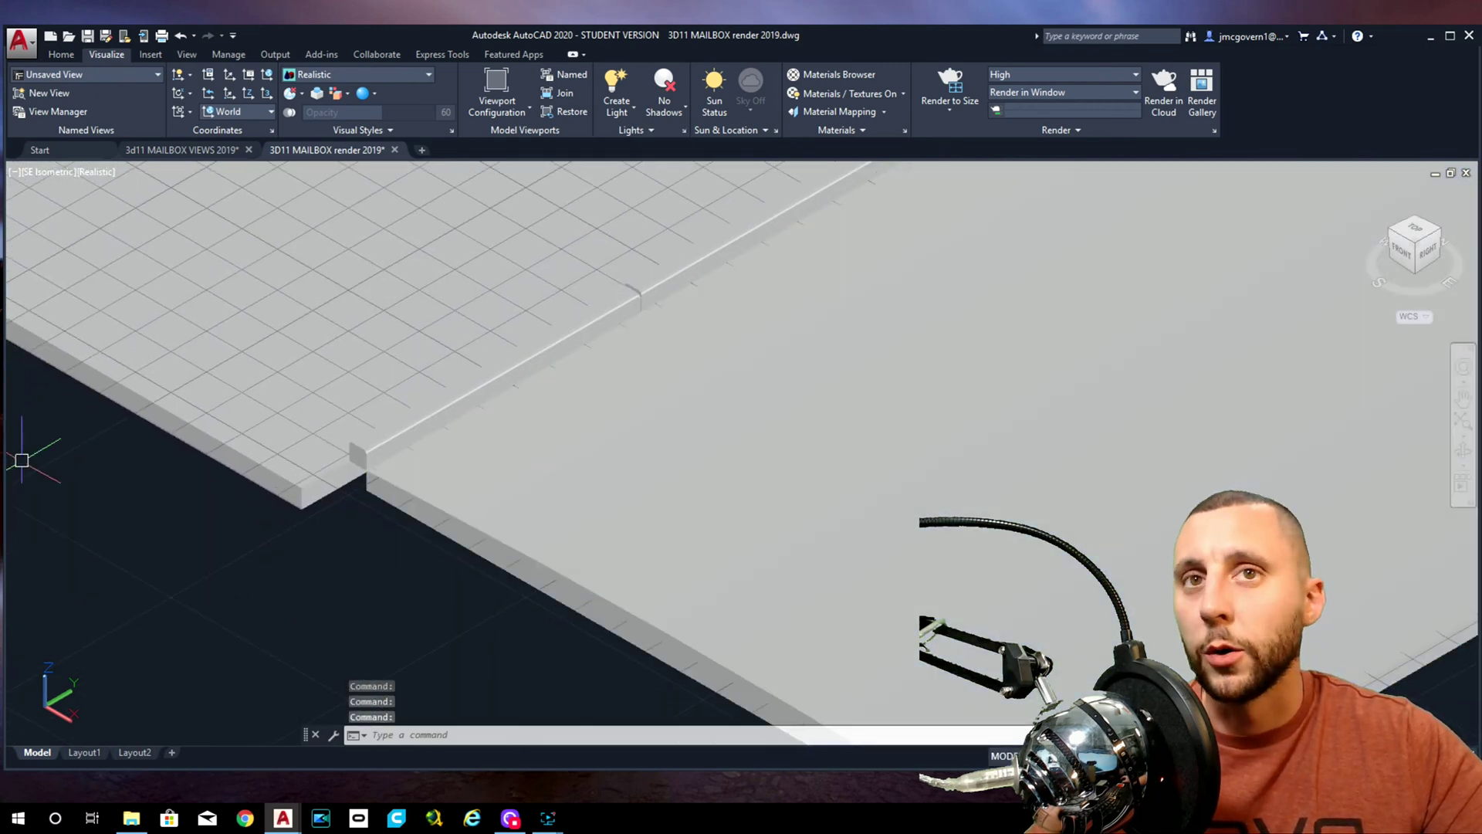
# Apply the Sitework Aggregate - High material to the large slab.
pyautogui.click(836, 73)
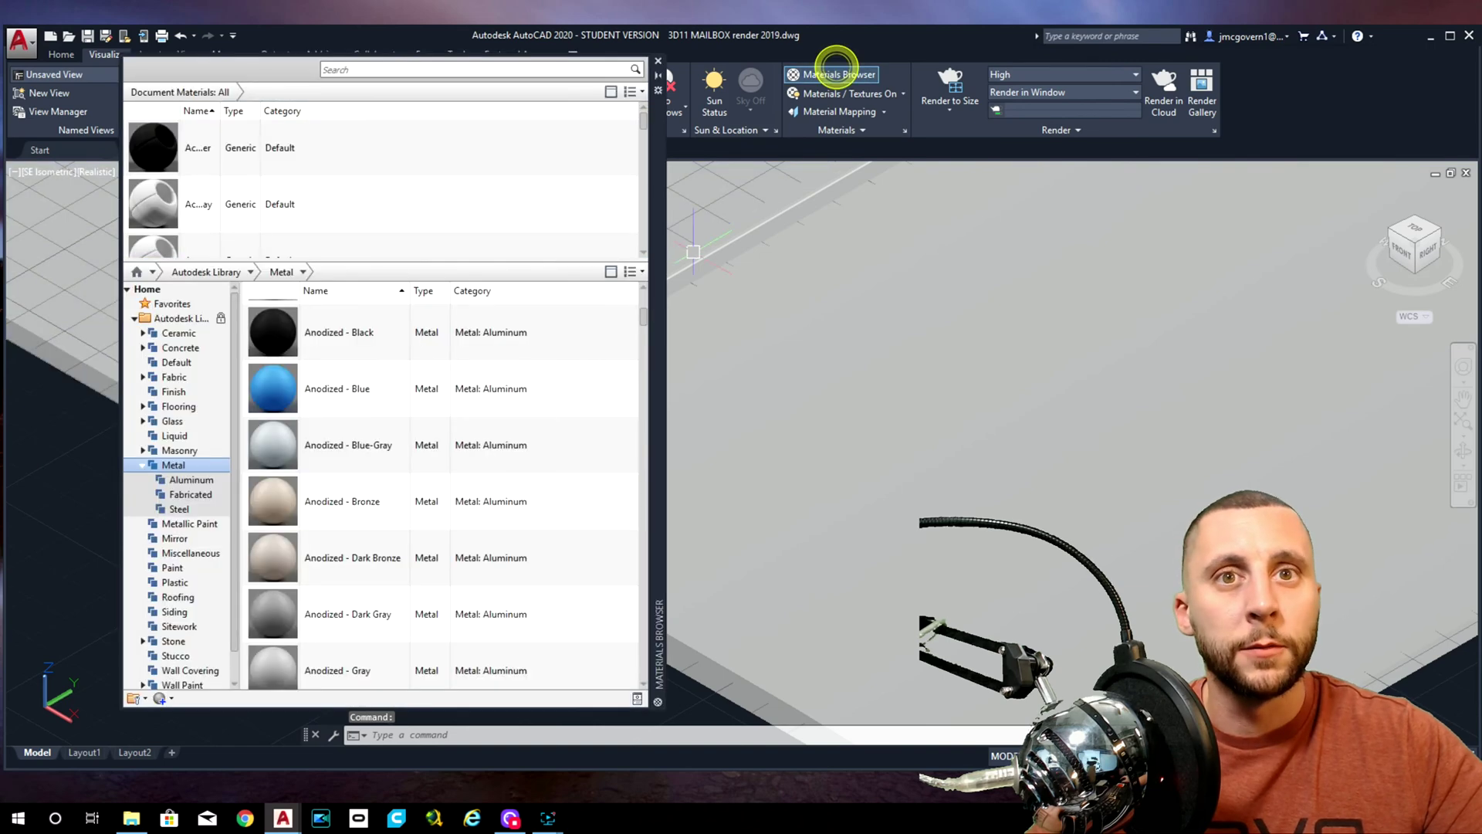
pyautogui.scroll(-1, 185, 576)
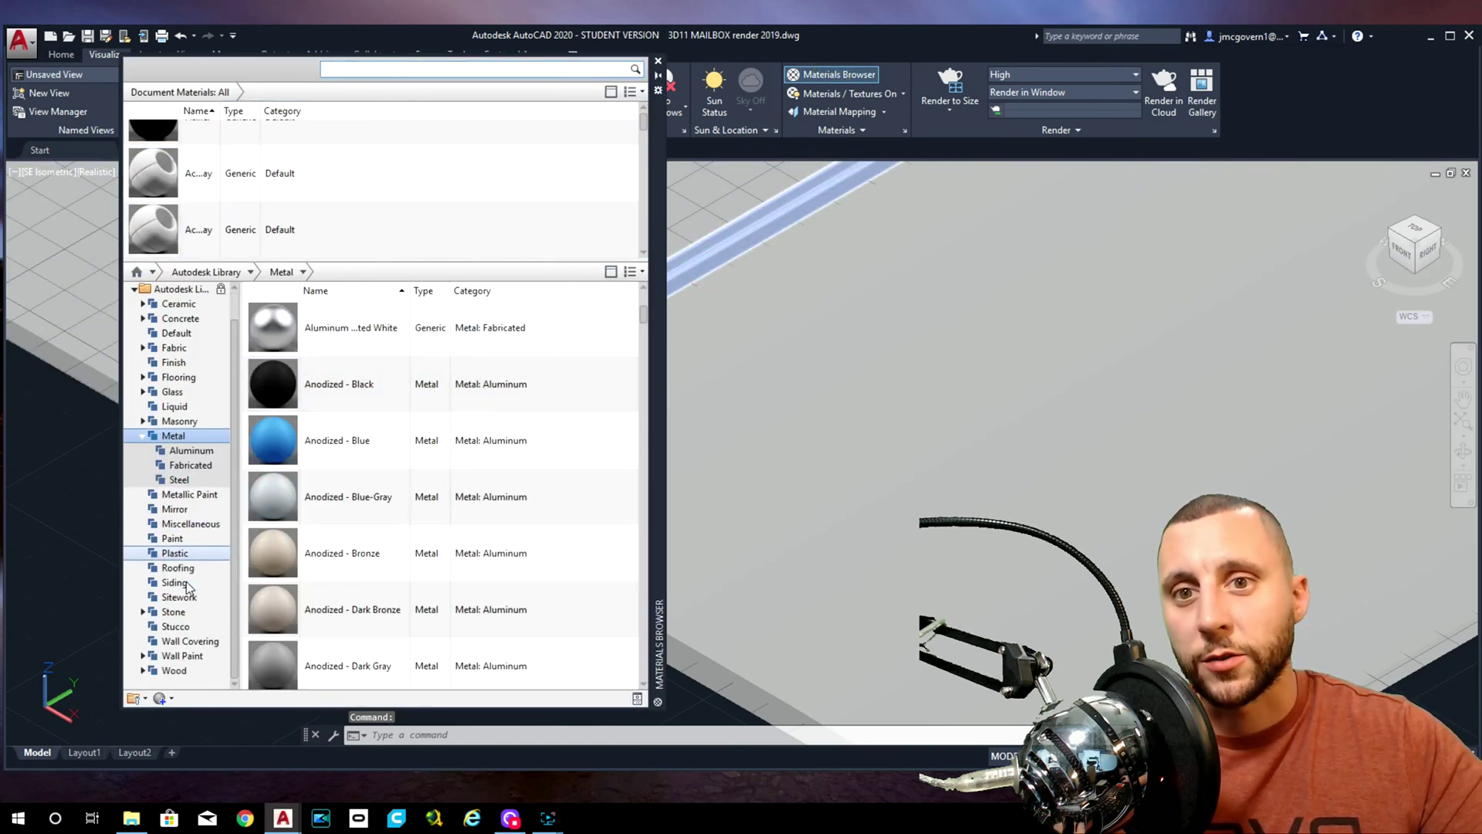
pyautogui.click(181, 597)
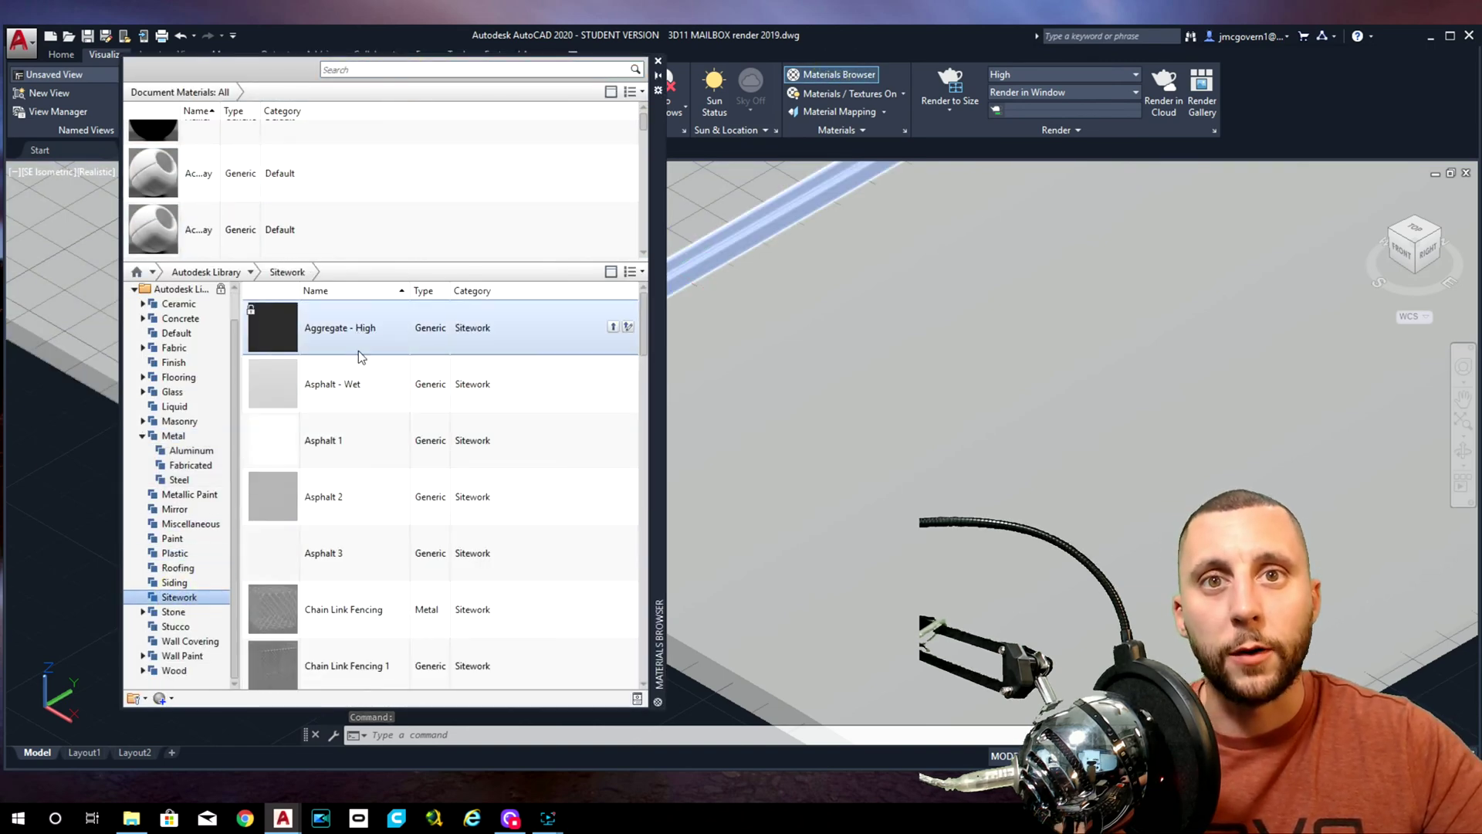
pyautogui.scroll(-4, 344, 389)
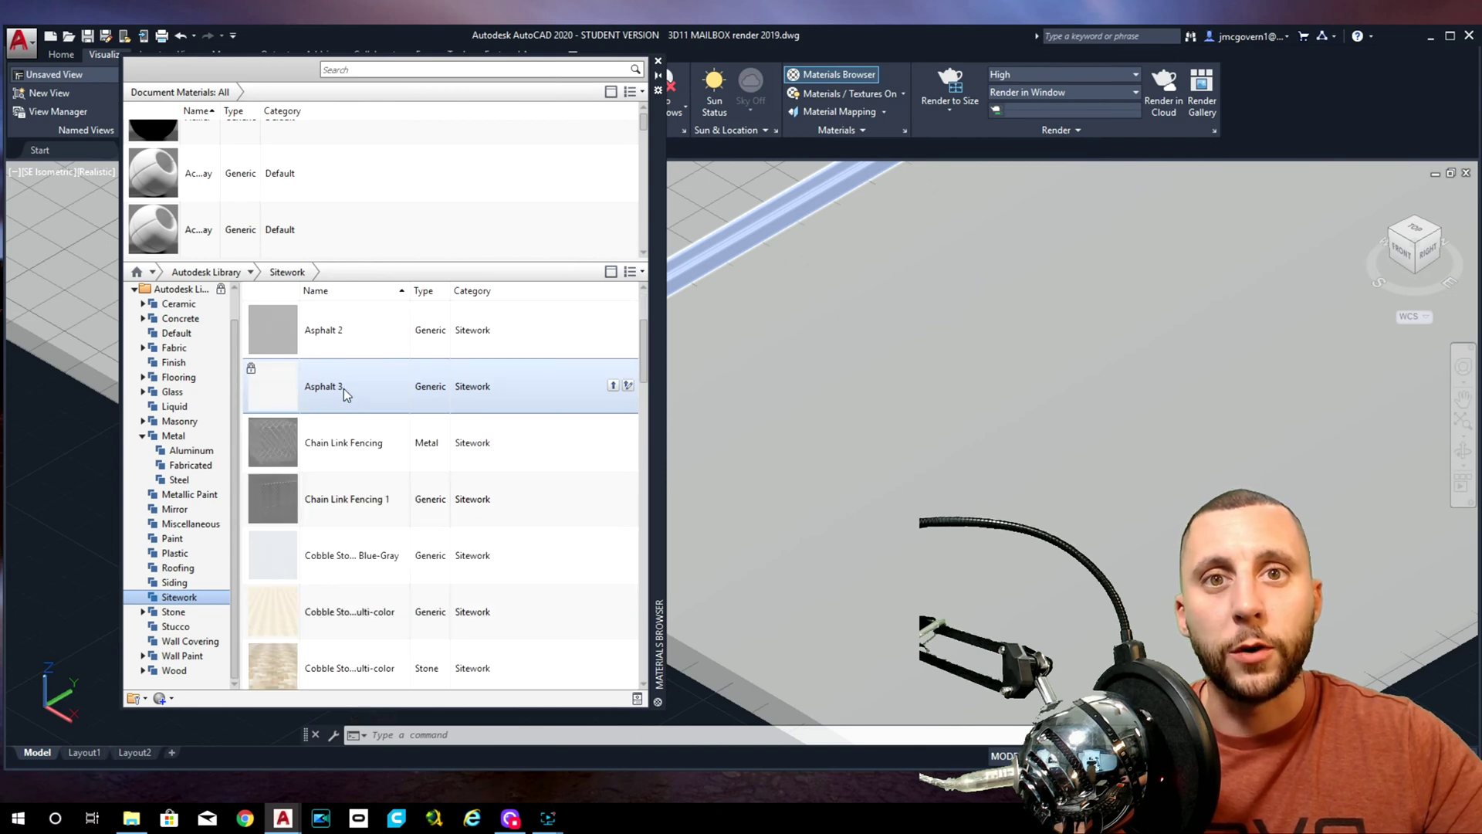
pyautogui.scroll(-6, 344, 392)
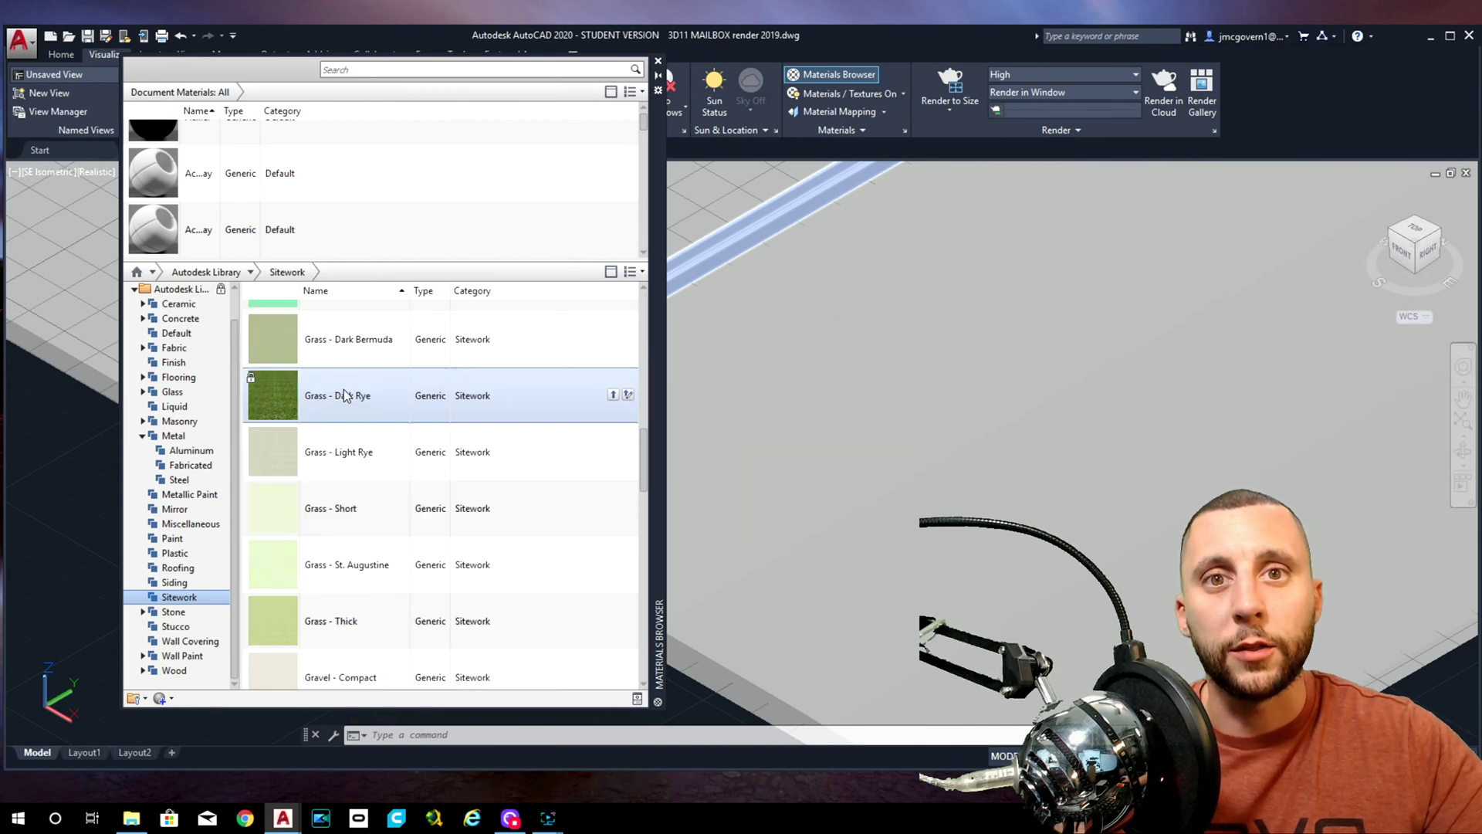
pyautogui.scroll(8, 344, 392)
pyautogui.scroll(4, 344, 392)
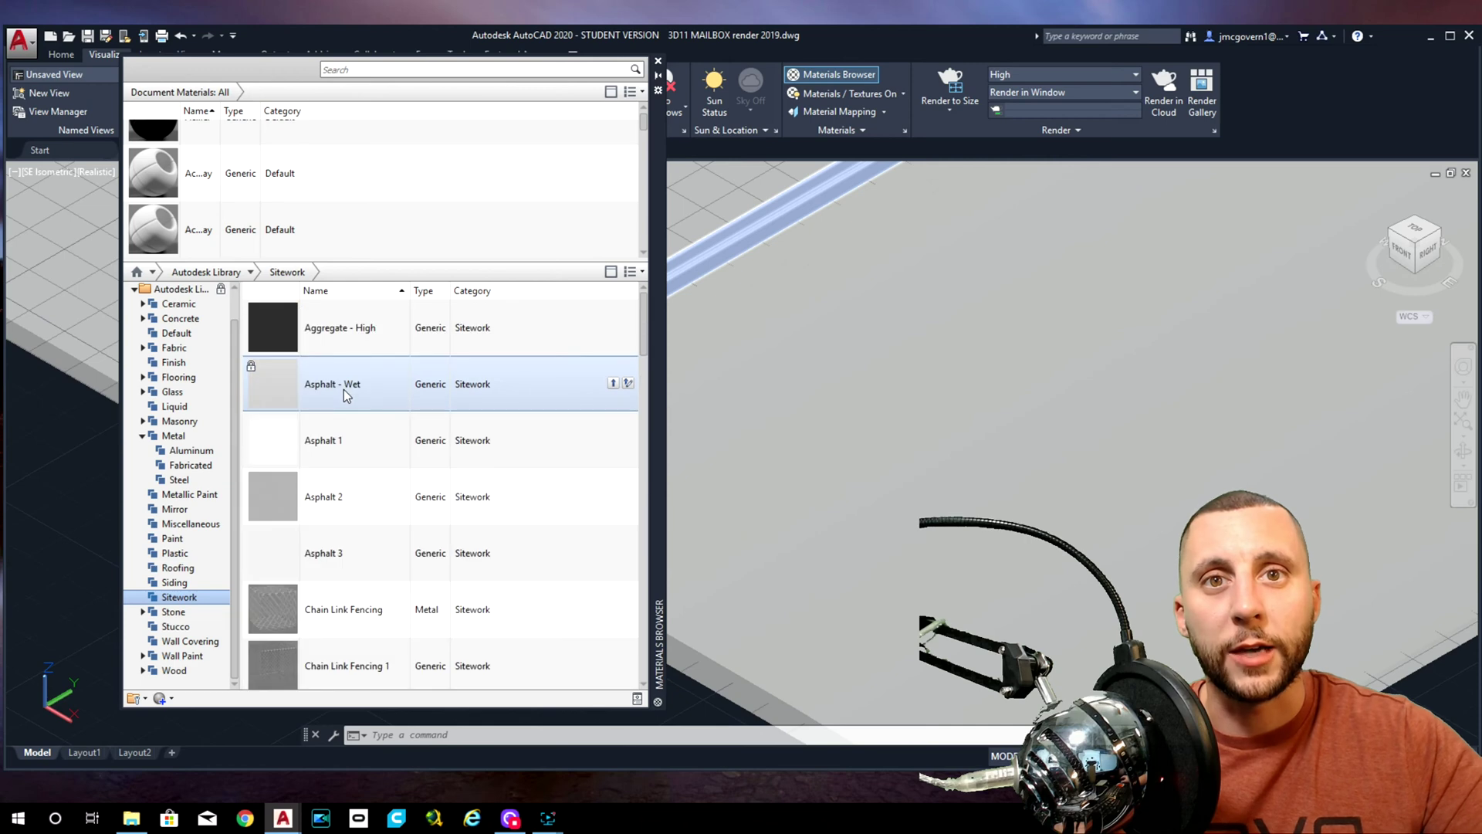
pyautogui.moveTo(265, 318); pyautogui.dragTo(892, 375)
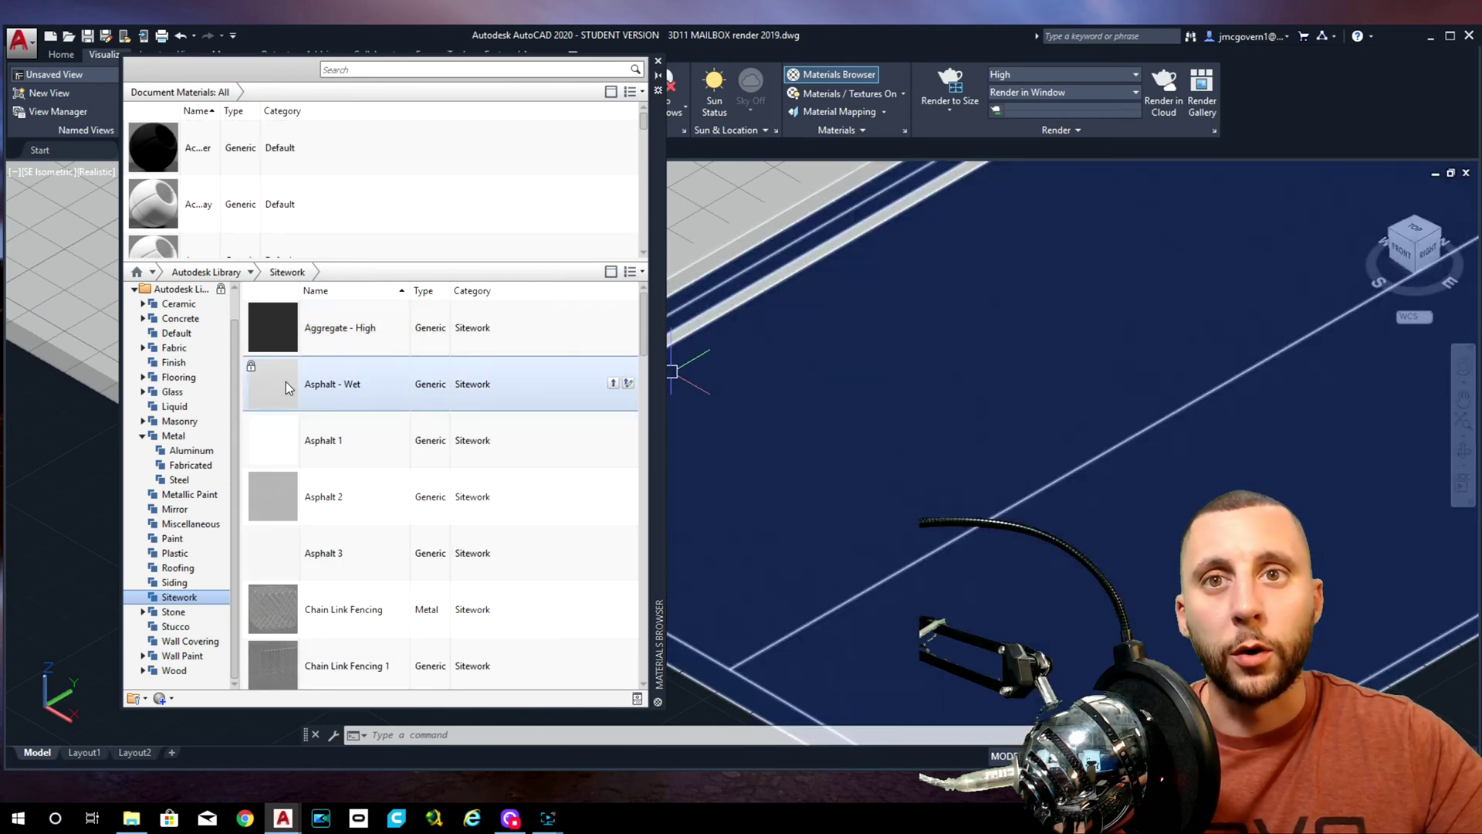
# Apply Wall Paint Cool White (Glossy) to the model and close the library.
pyautogui.scroll(-1, 315, 161)
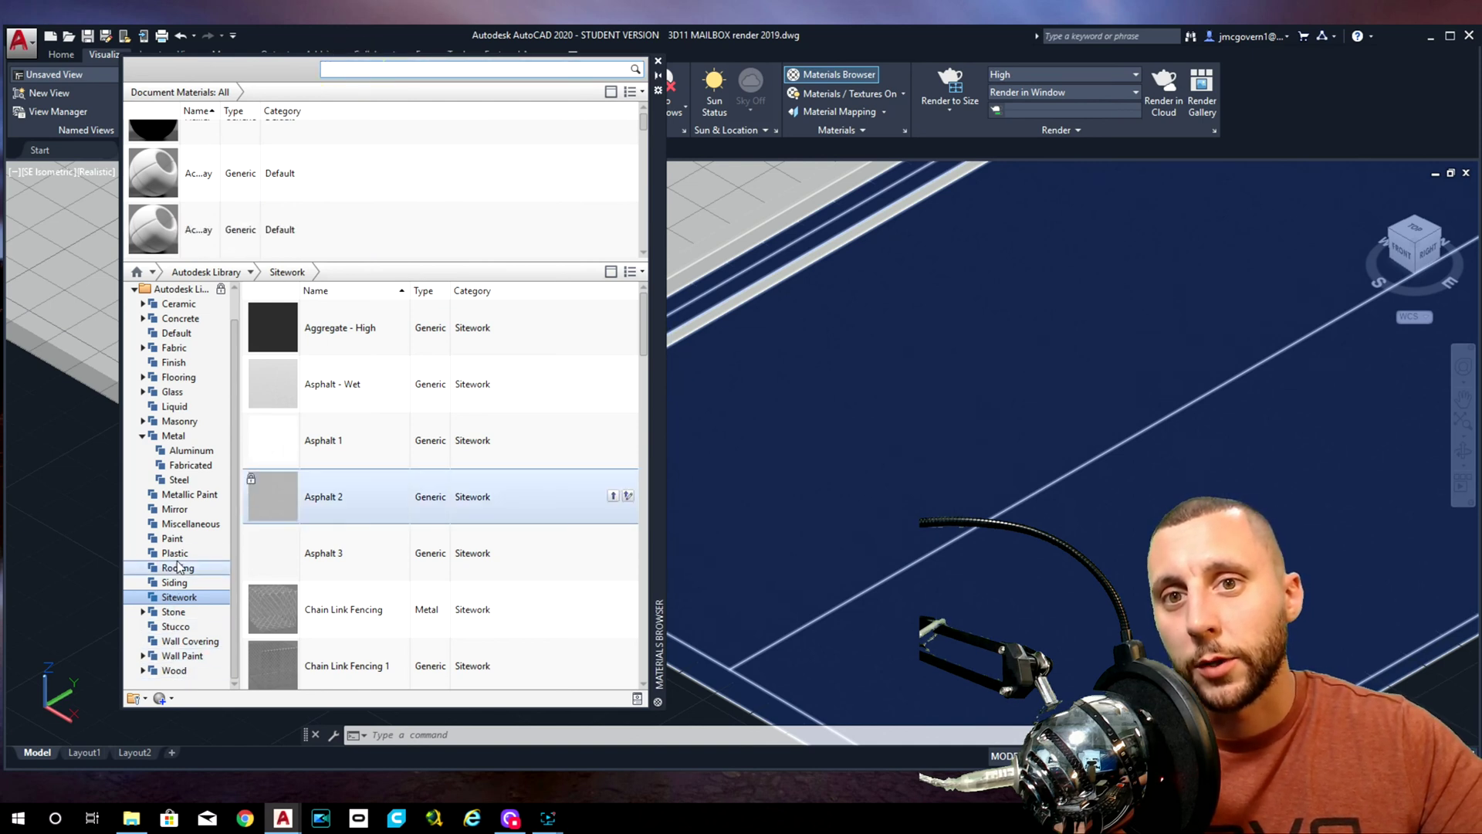
pyautogui.click(173, 538)
pyautogui.scroll(-1, 340, 457)
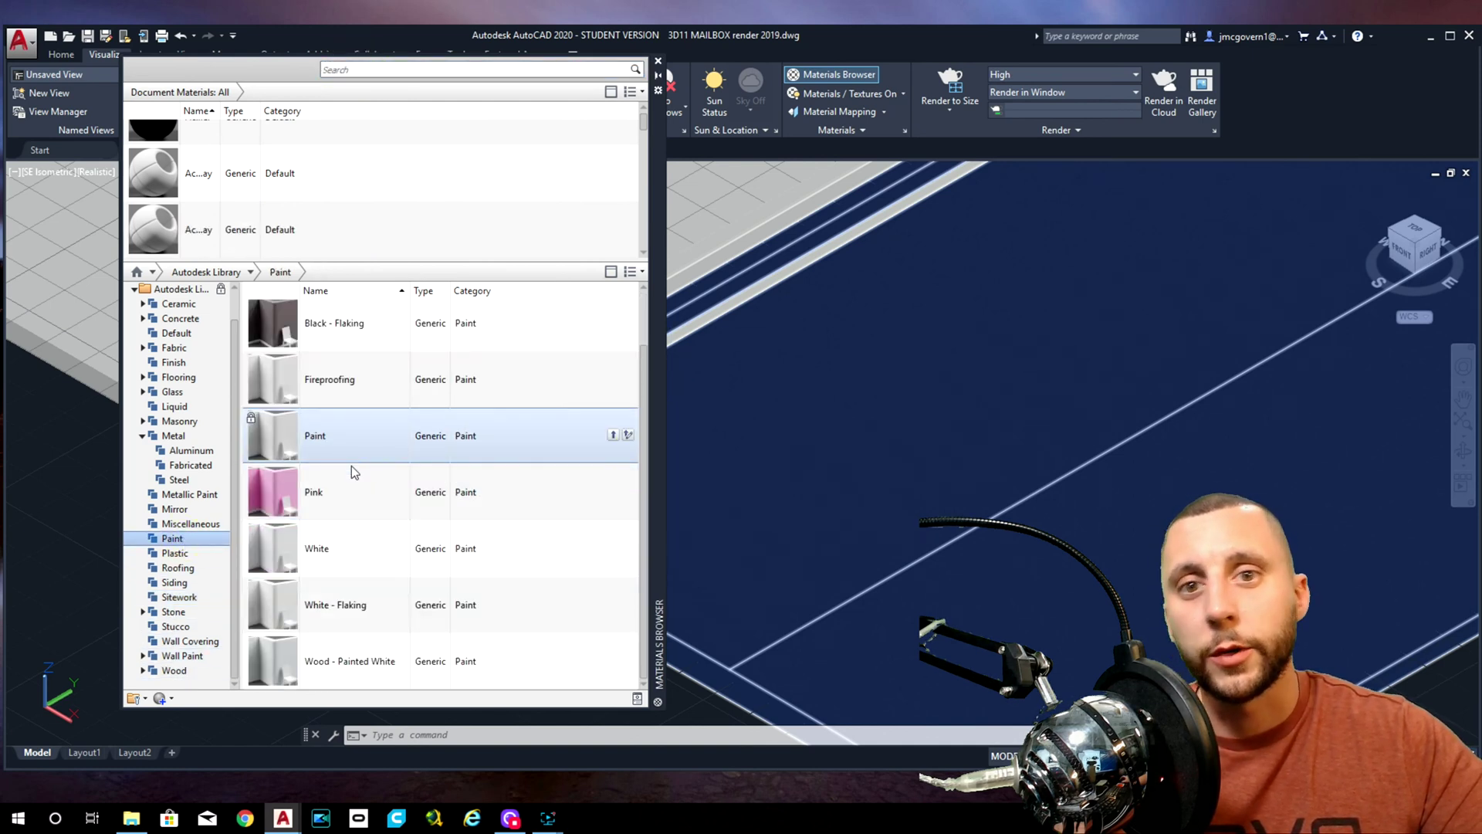
pyautogui.click(182, 656)
pyautogui.scroll(-3, 389, 452)
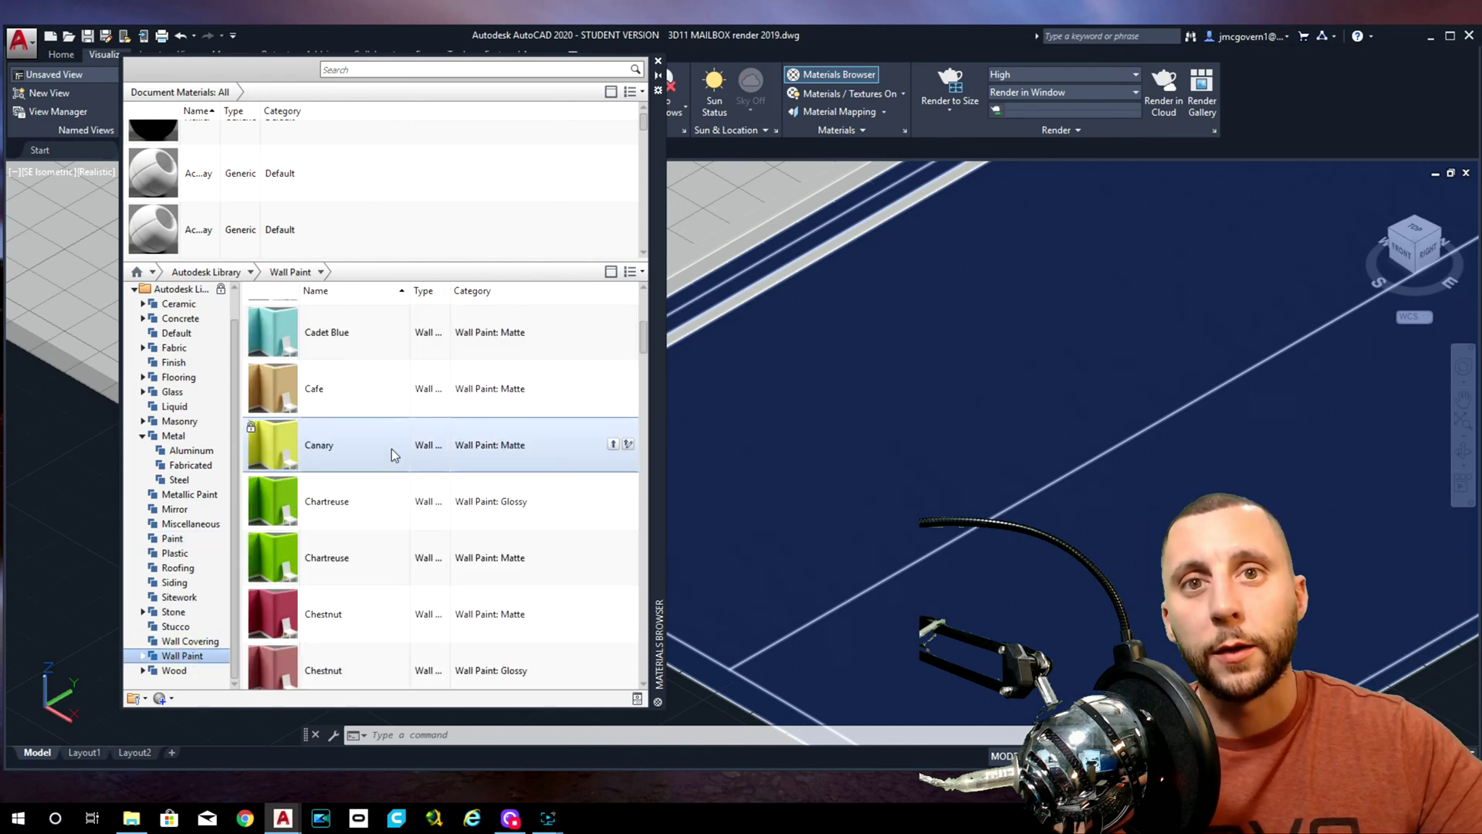
pyautogui.scroll(-3, 391, 448)
pyautogui.scroll(3, 391, 448)
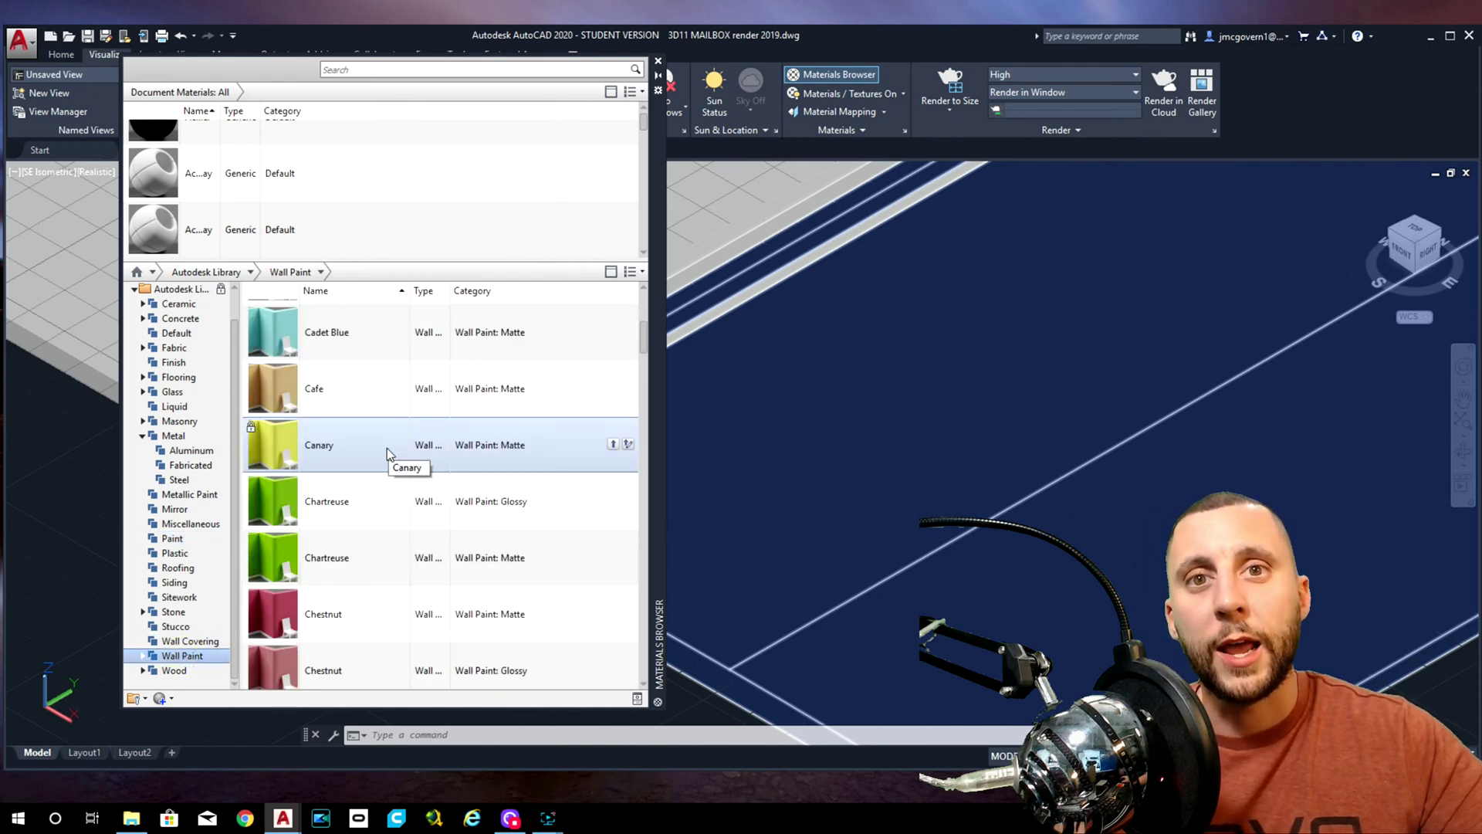
pyautogui.scroll(-18, 387, 448)
pyautogui.scroll(20, 388, 449)
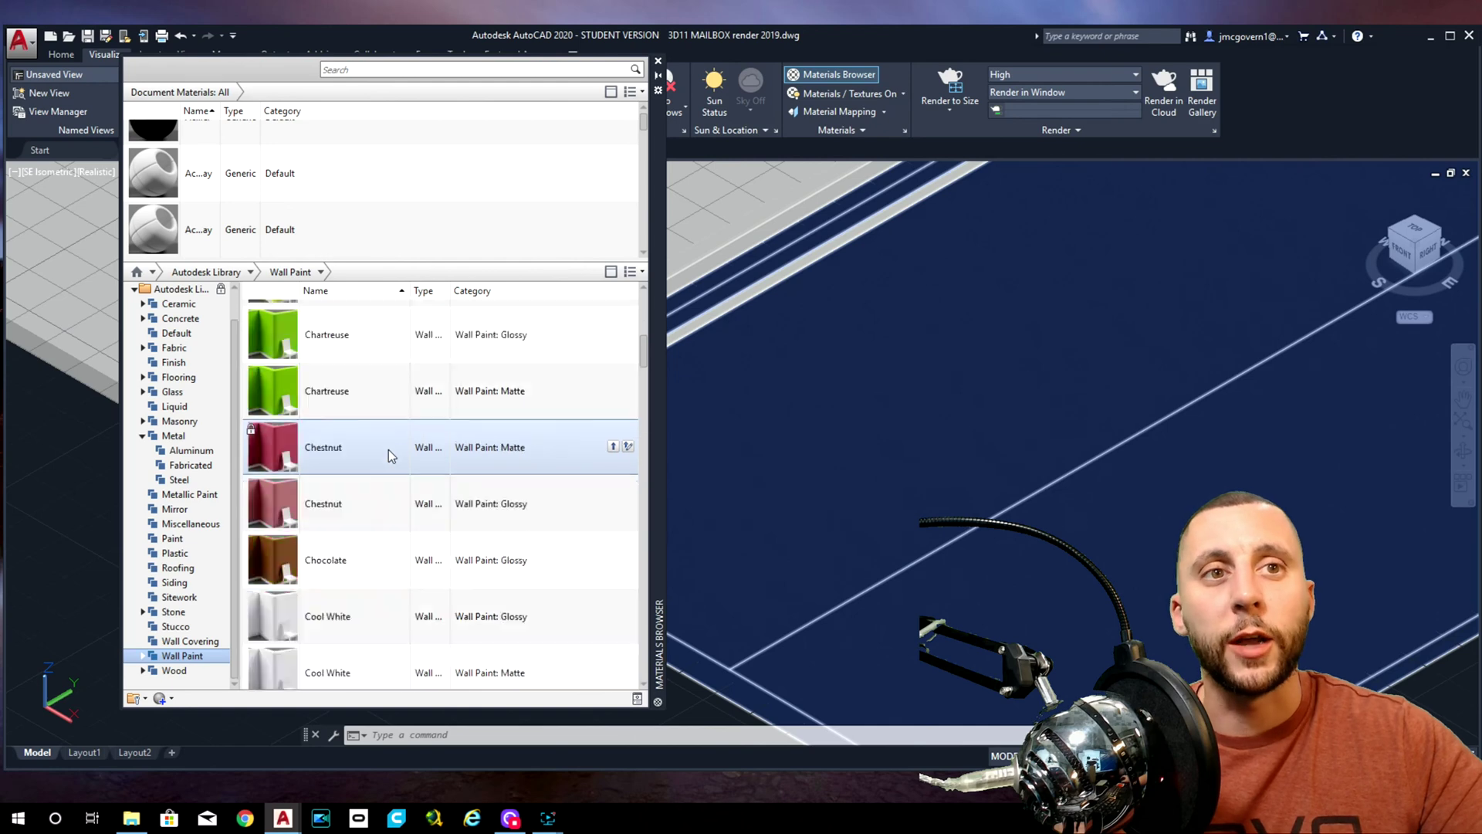
pyautogui.scroll(-6, 388, 449)
pyautogui.scroll(-6, 387, 449)
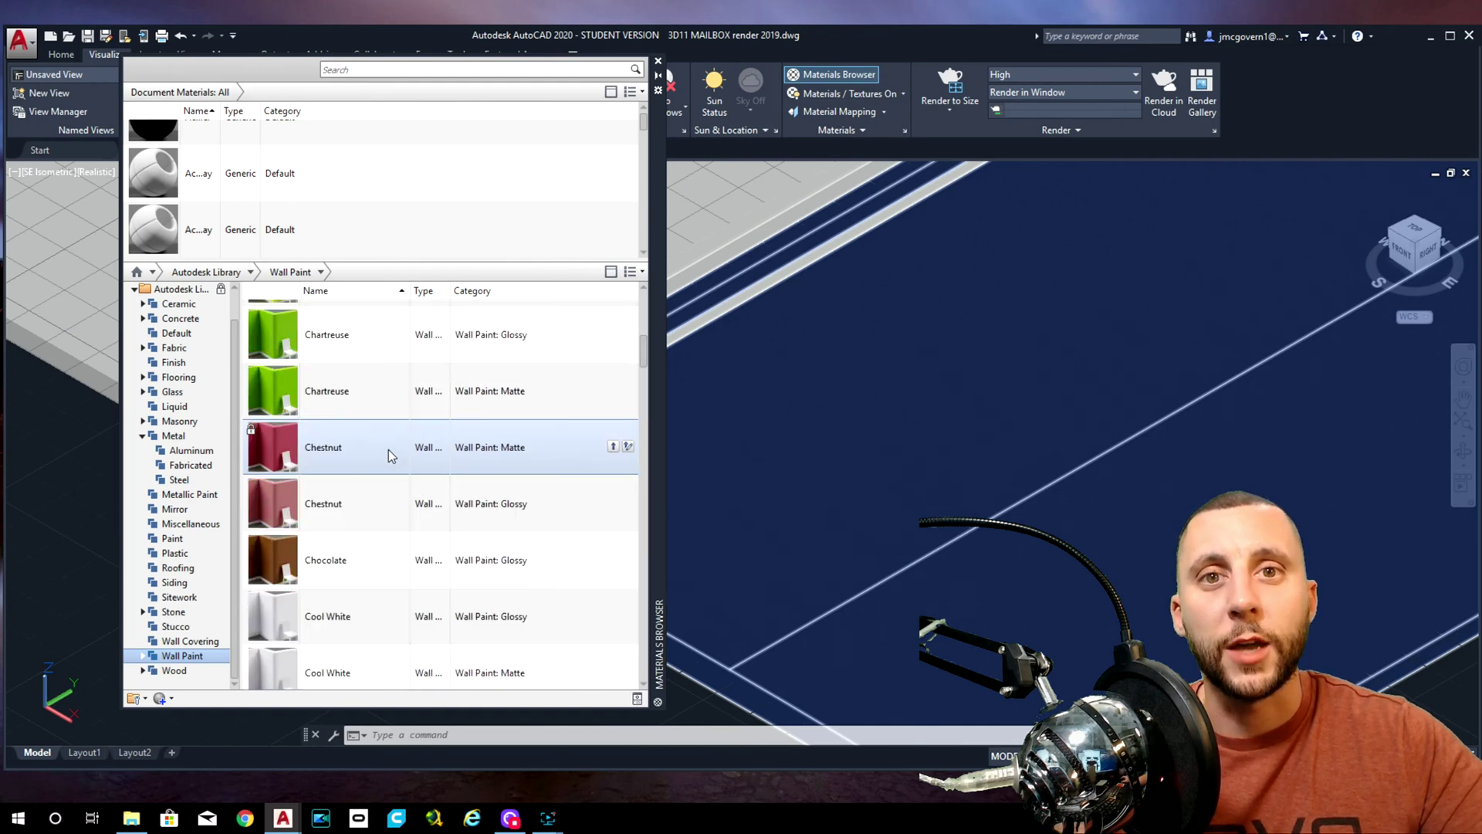
pyautogui.moveTo(270, 451); pyautogui.dragTo(695, 343)
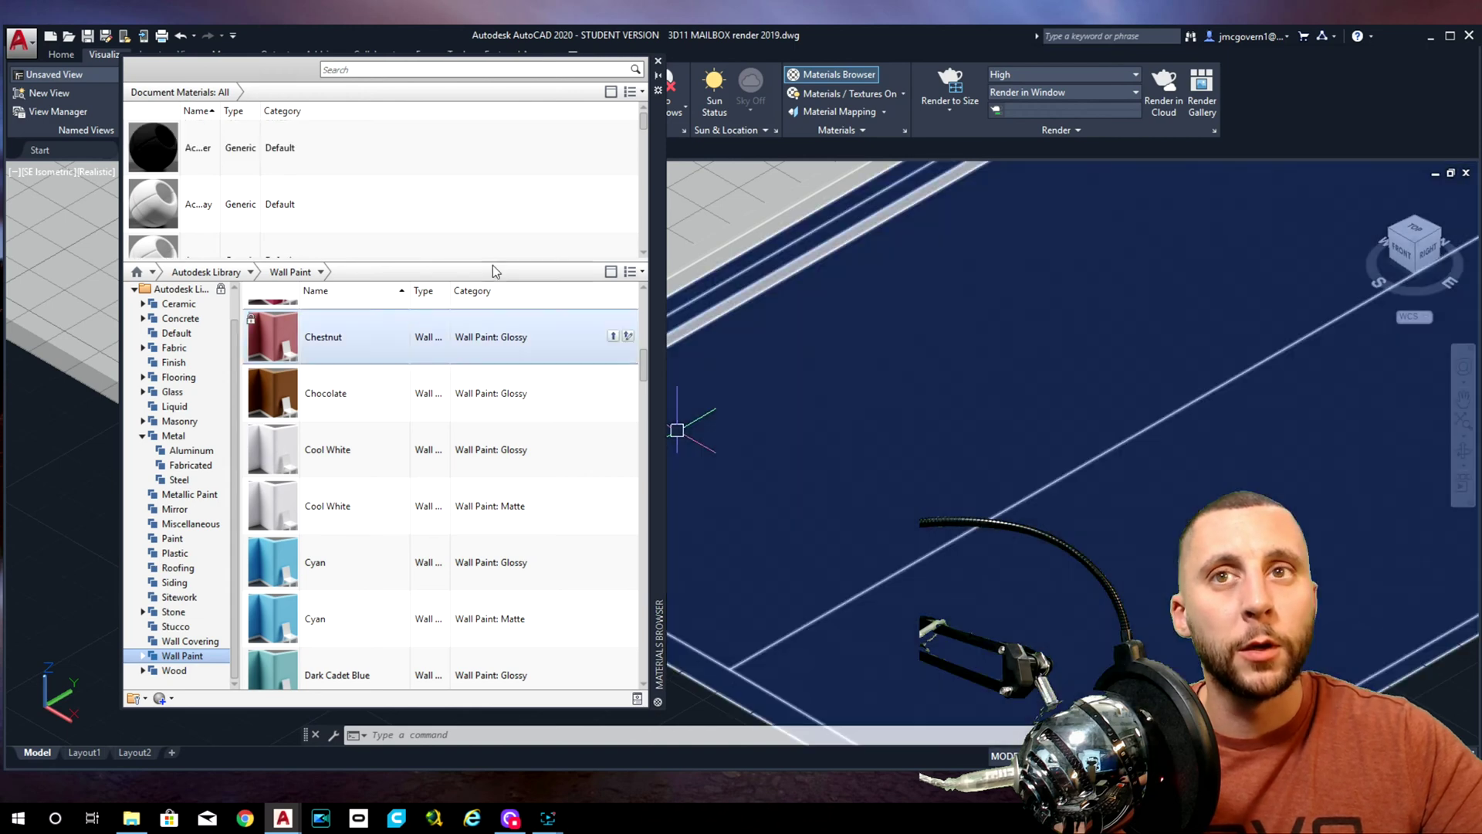
pyautogui.click(657, 61)
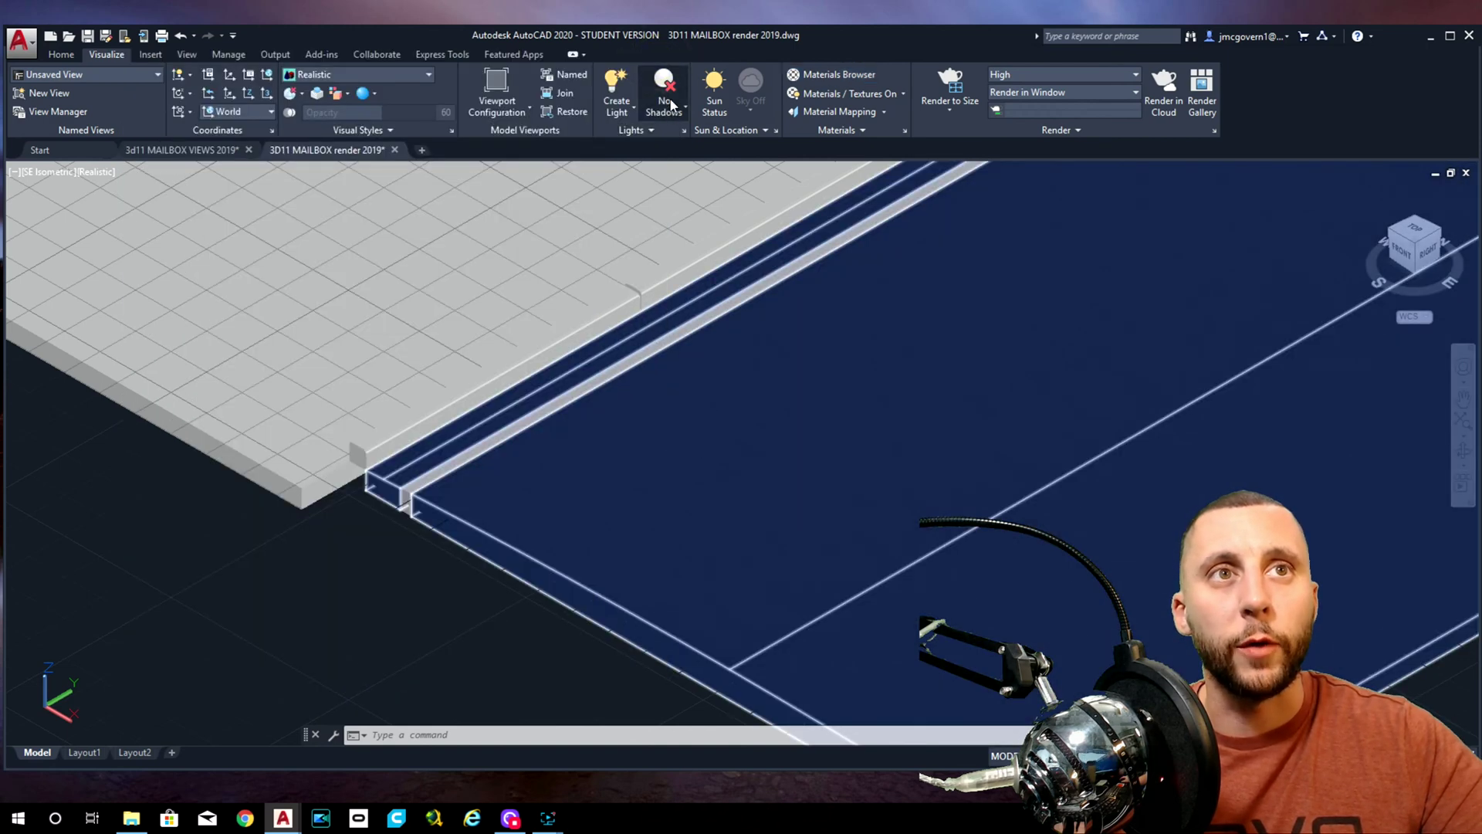
# Turn on Full Shadows and set the exposure to 7.30.
pyautogui.click(665, 85)
pyautogui.click(678, 197)
pyautogui.click(630, 130)
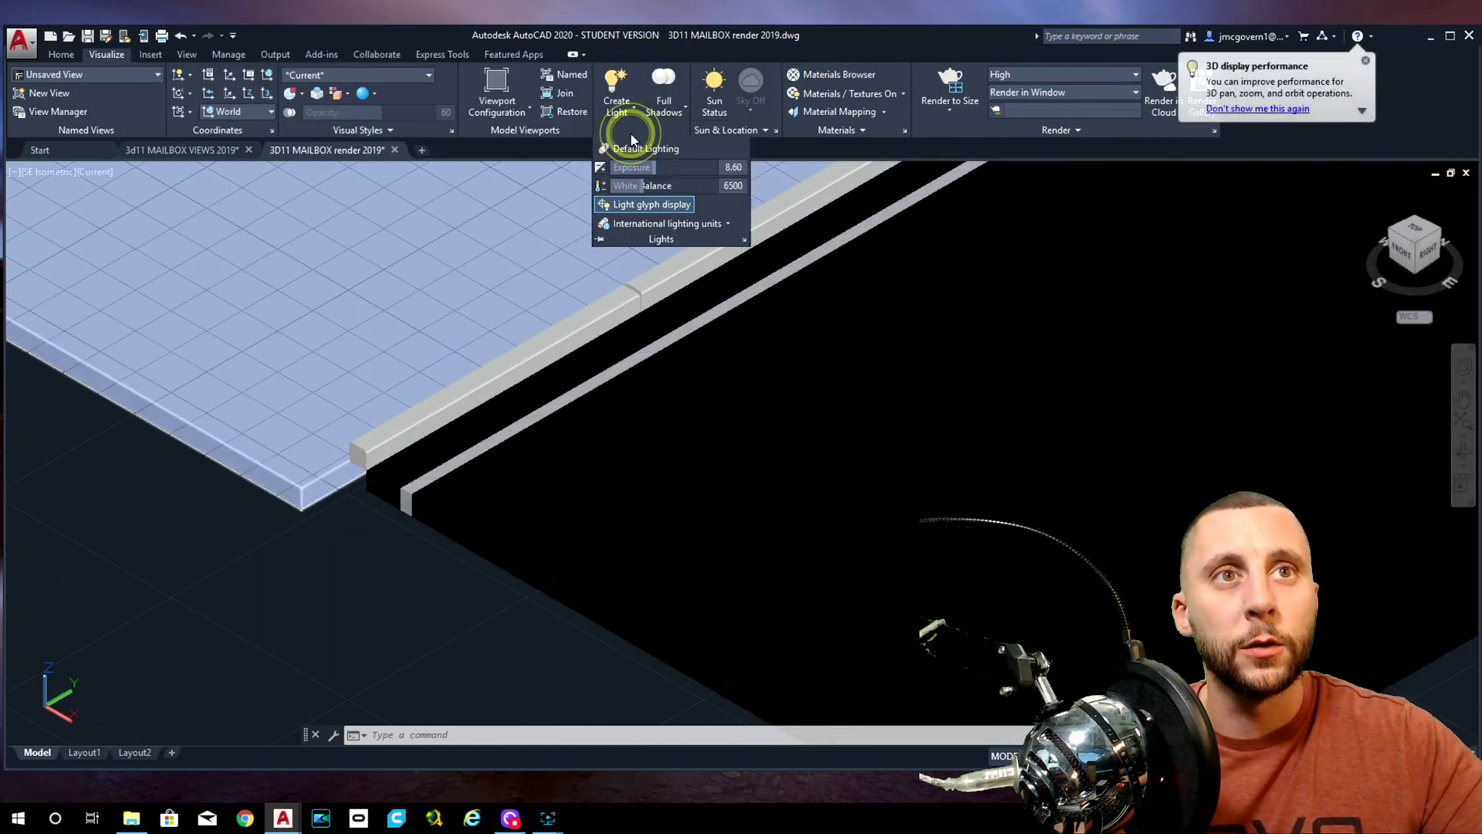
pyautogui.moveTo(652, 165); pyautogui.dragTo(638, 166)
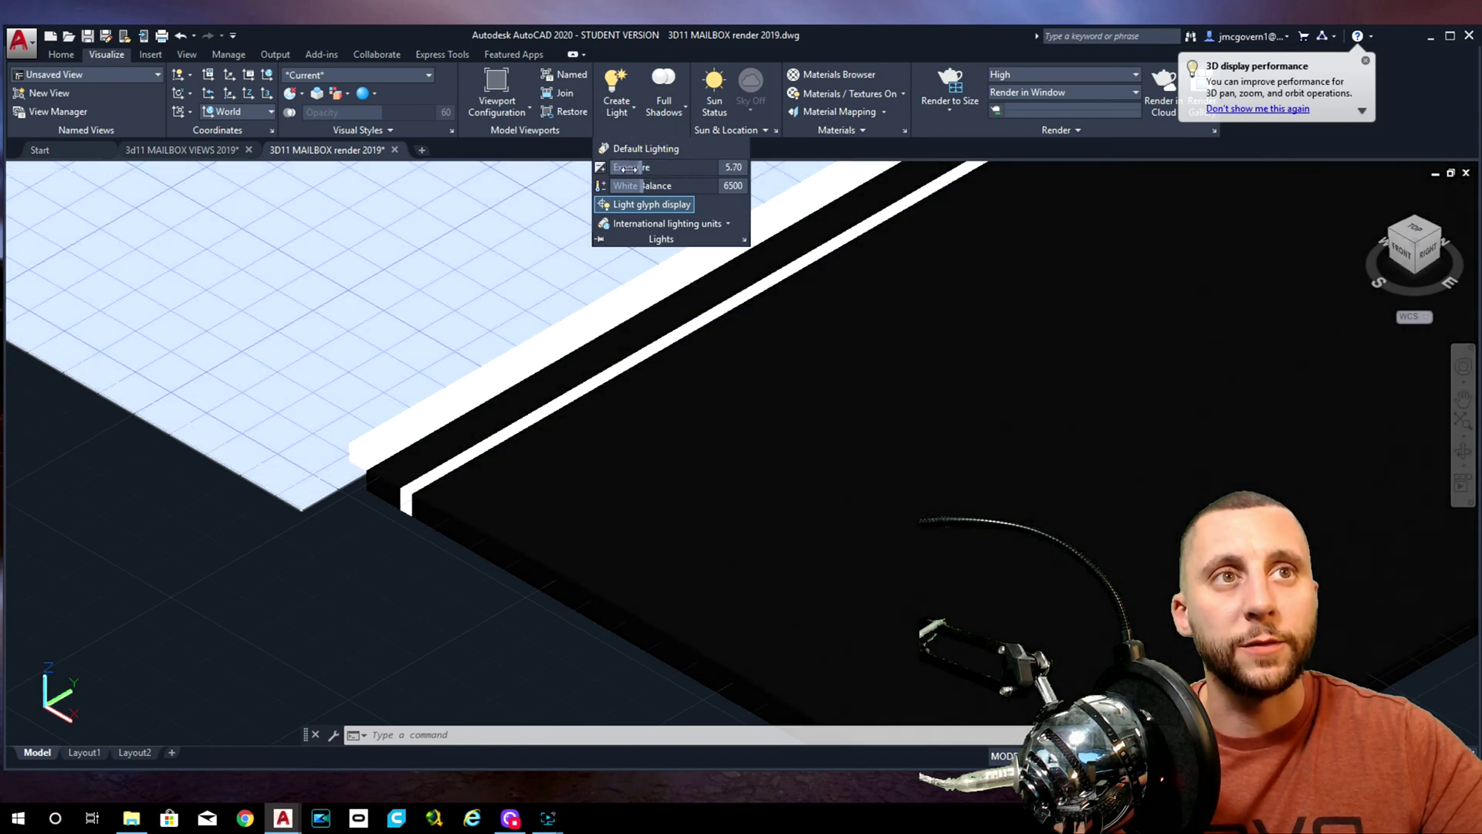
# Run a Render to Size test render, then close the Render window.
pyautogui.click(955, 91)
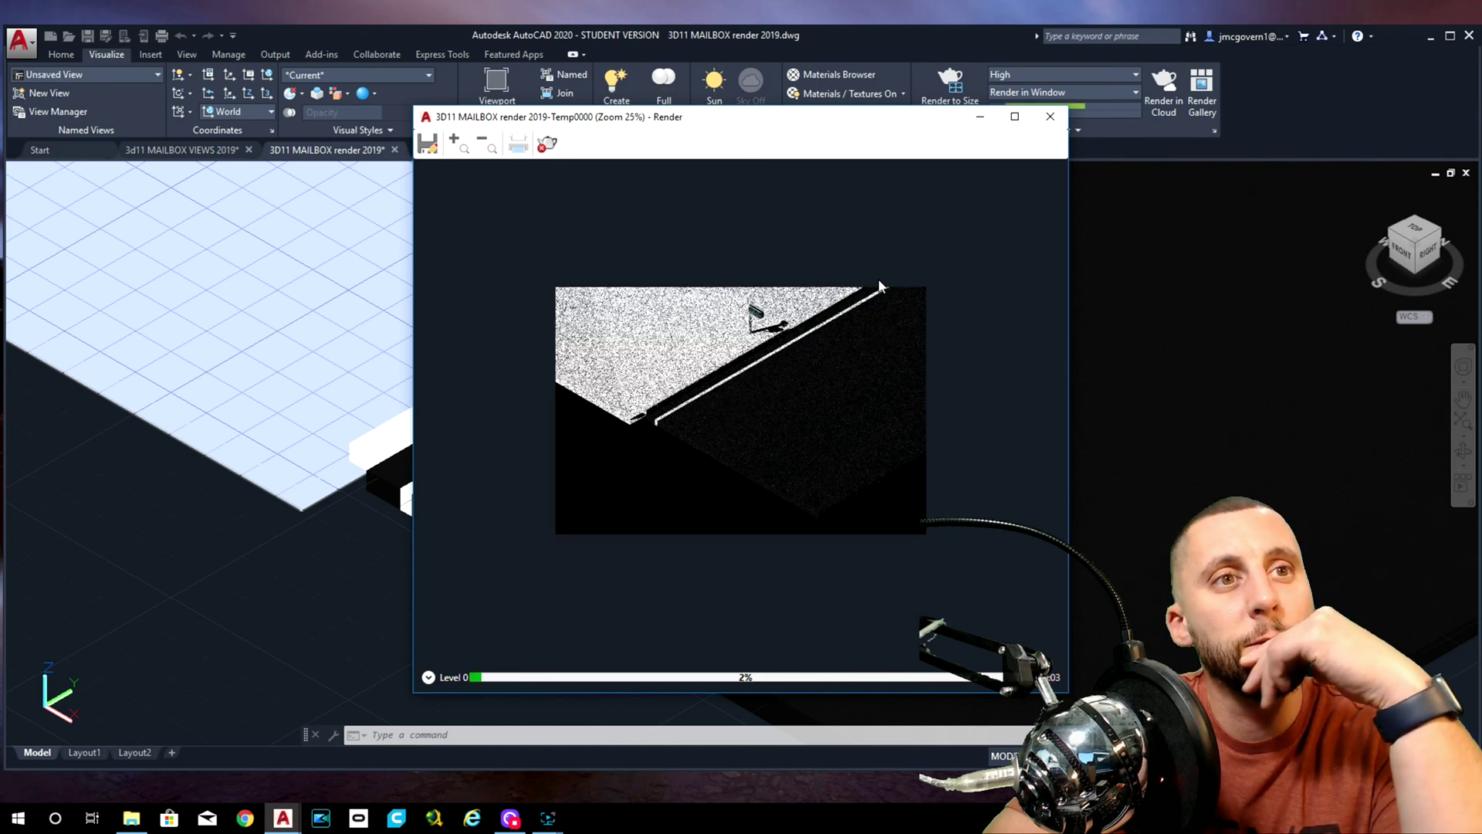
pyautogui.click(546, 145)
pyautogui.click(1050, 115)
pyautogui.scroll(3, 630, 430)
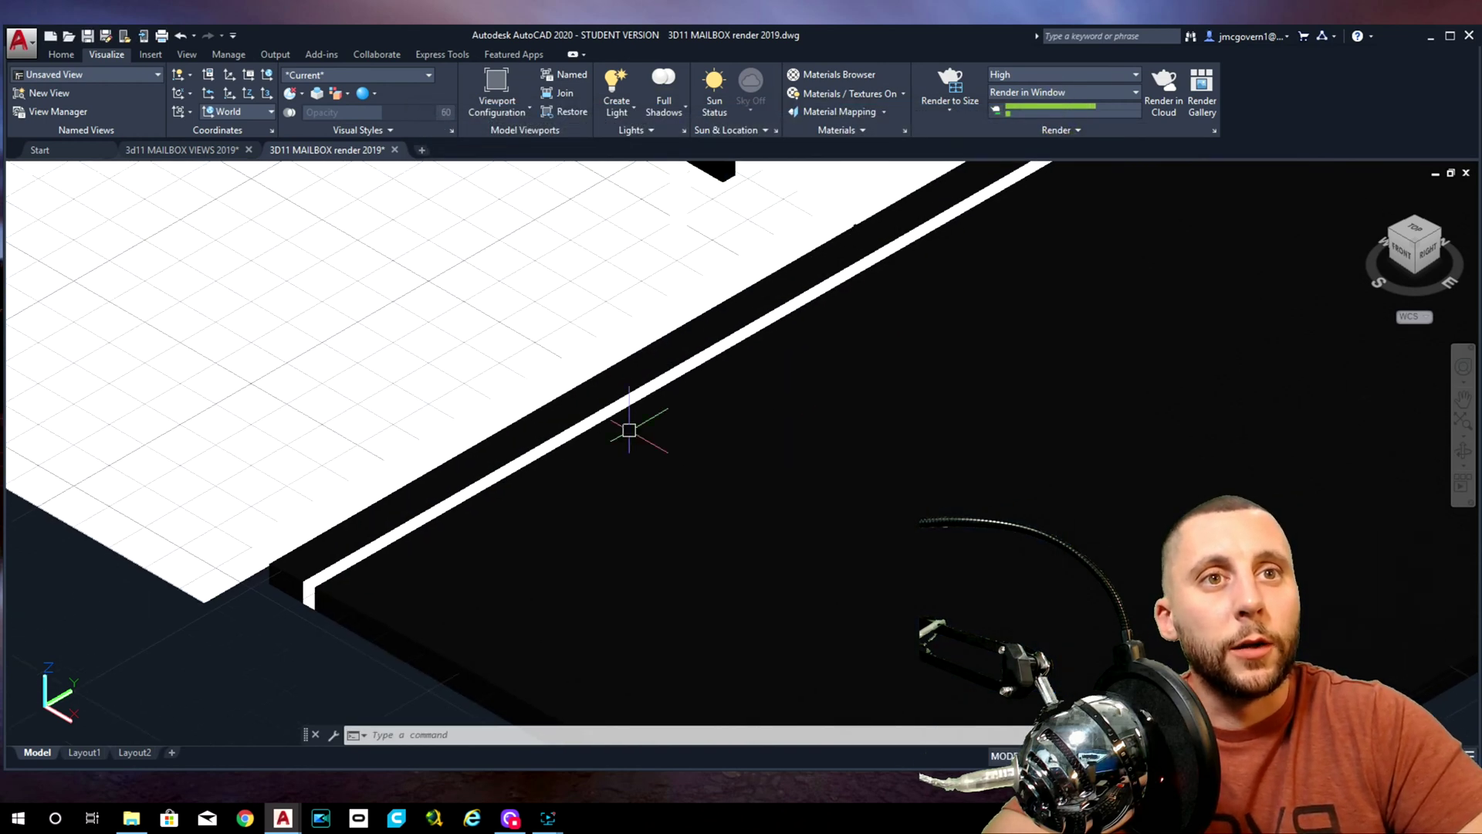
pyautogui.scroll(-3, 629, 430)
pyautogui.scroll(2, 633, 340)
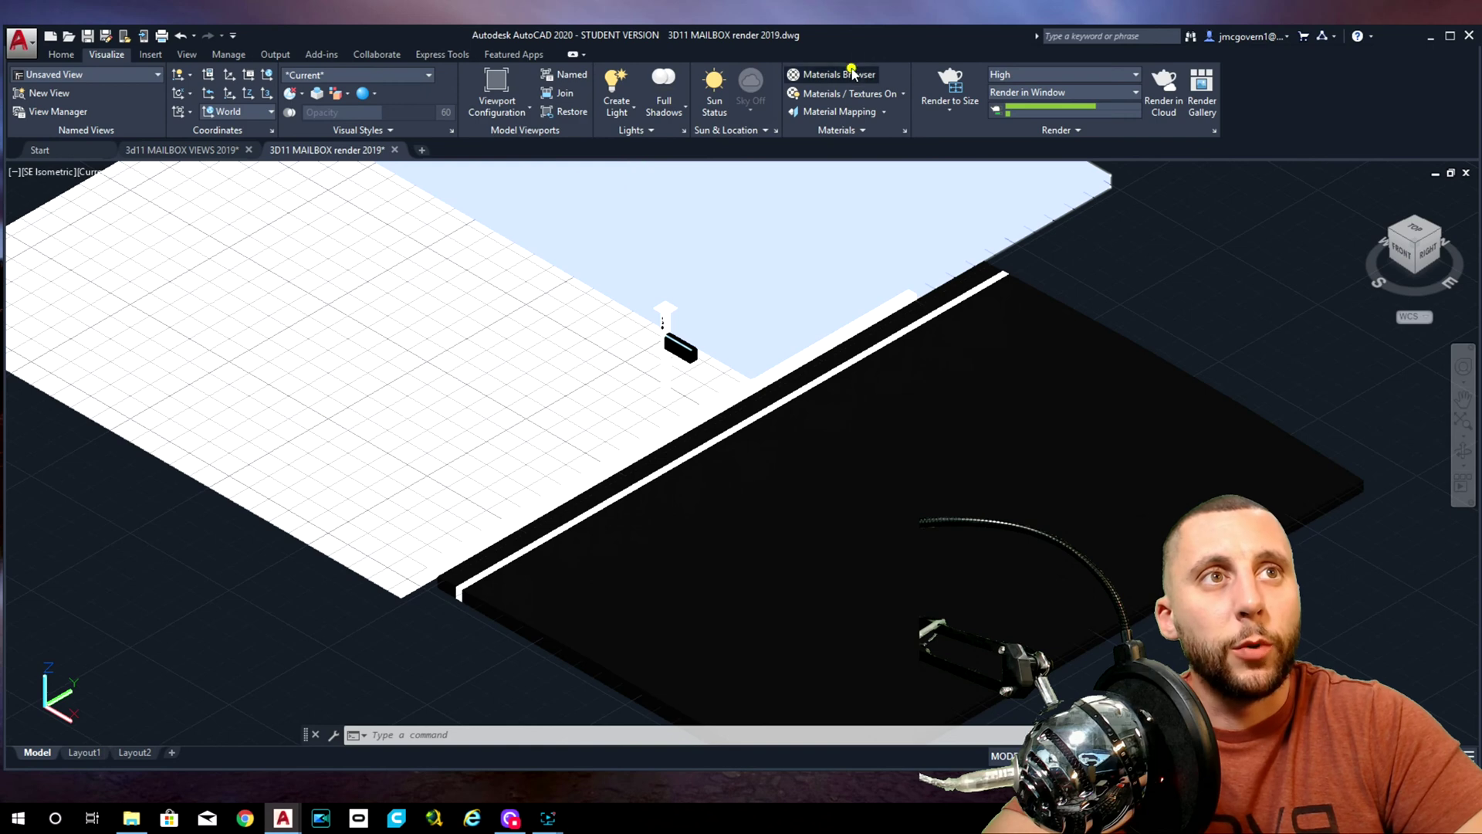
pyautogui.click(853, 74)
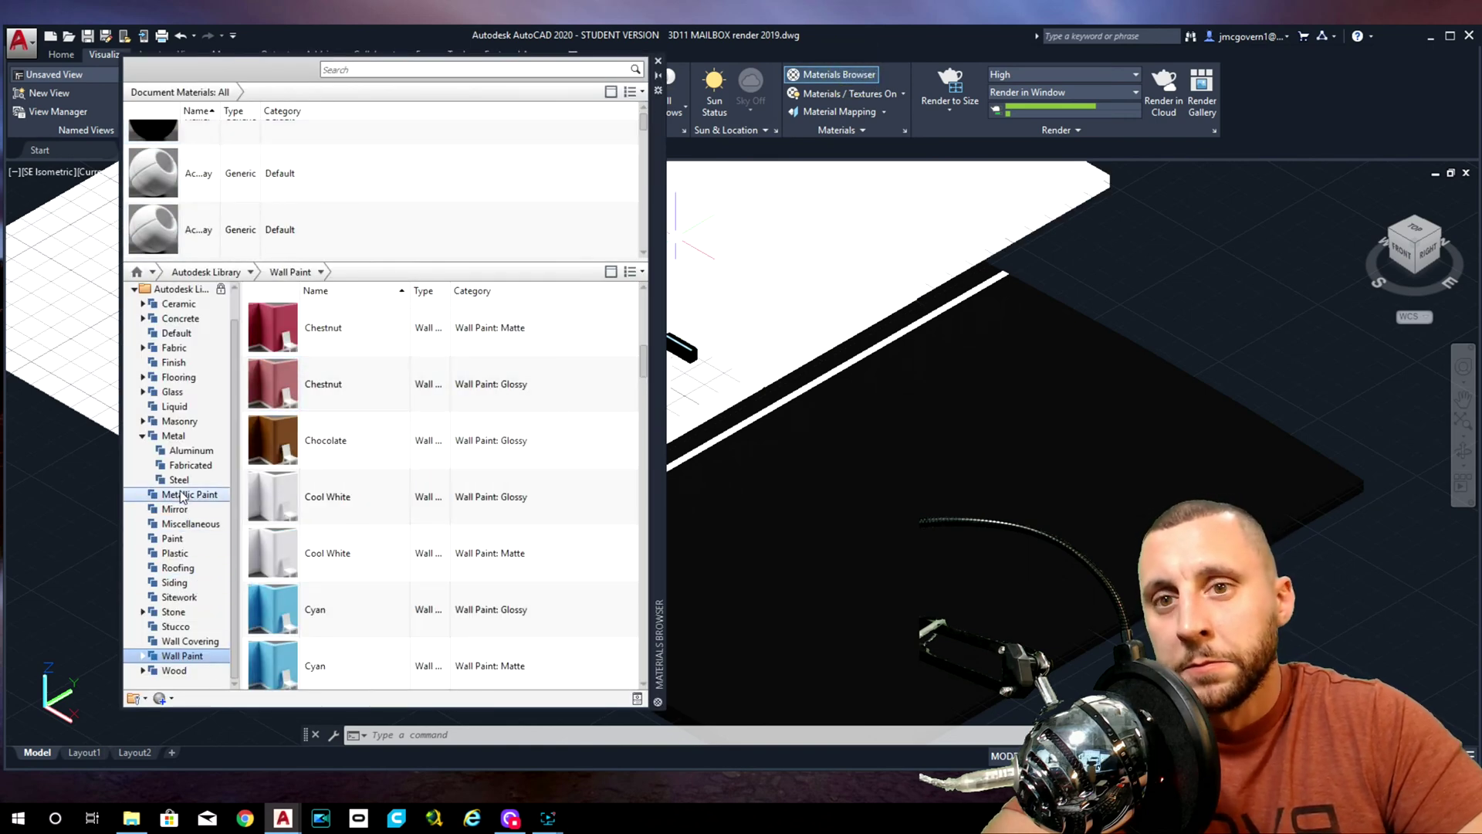
# Apply the Sitework Grass - Thick material to the lawn.
pyautogui.click(184, 597)
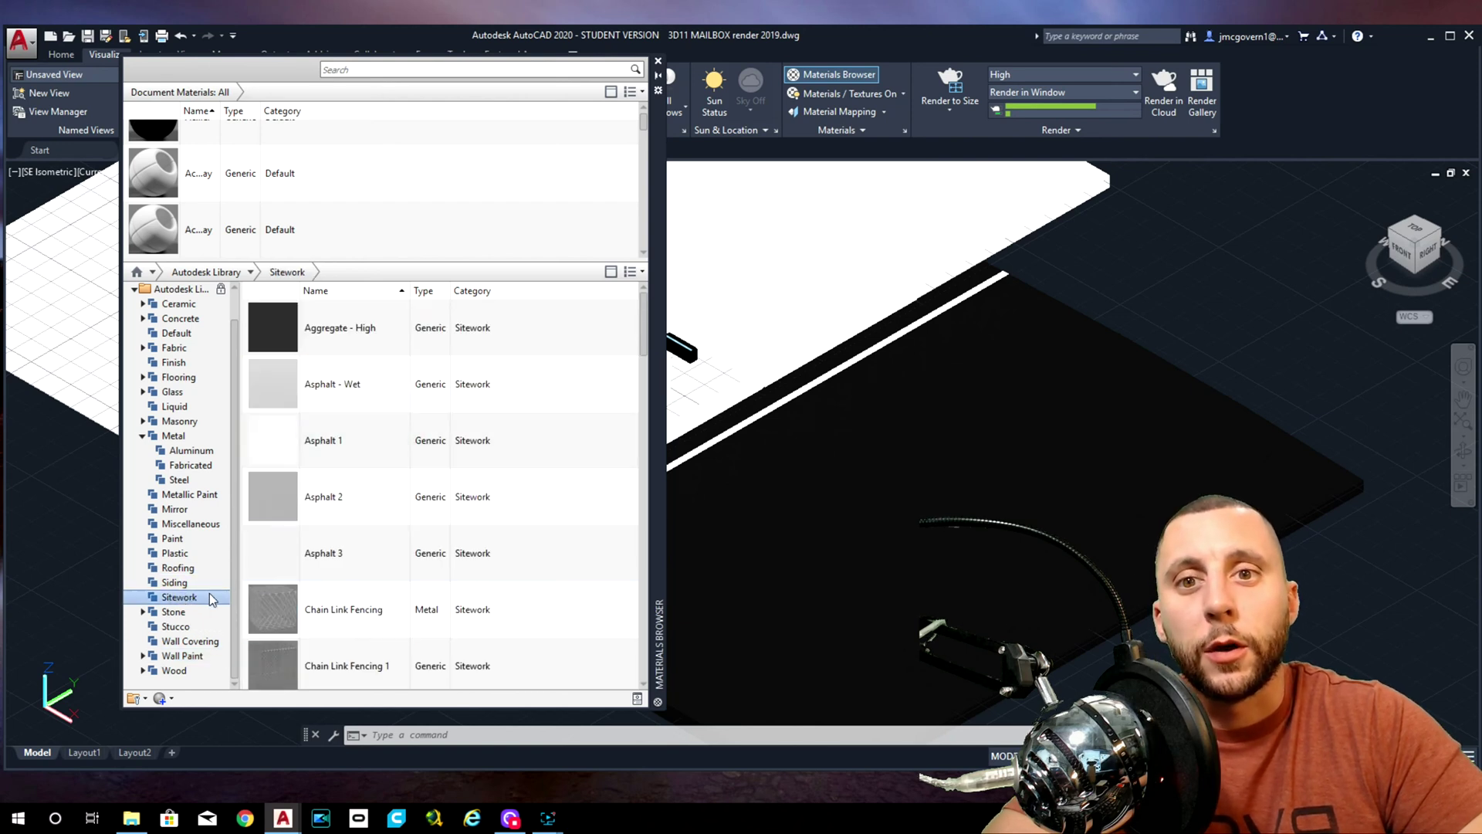
pyautogui.scroll(-5, 372, 505)
pyautogui.scroll(3, 368, 487)
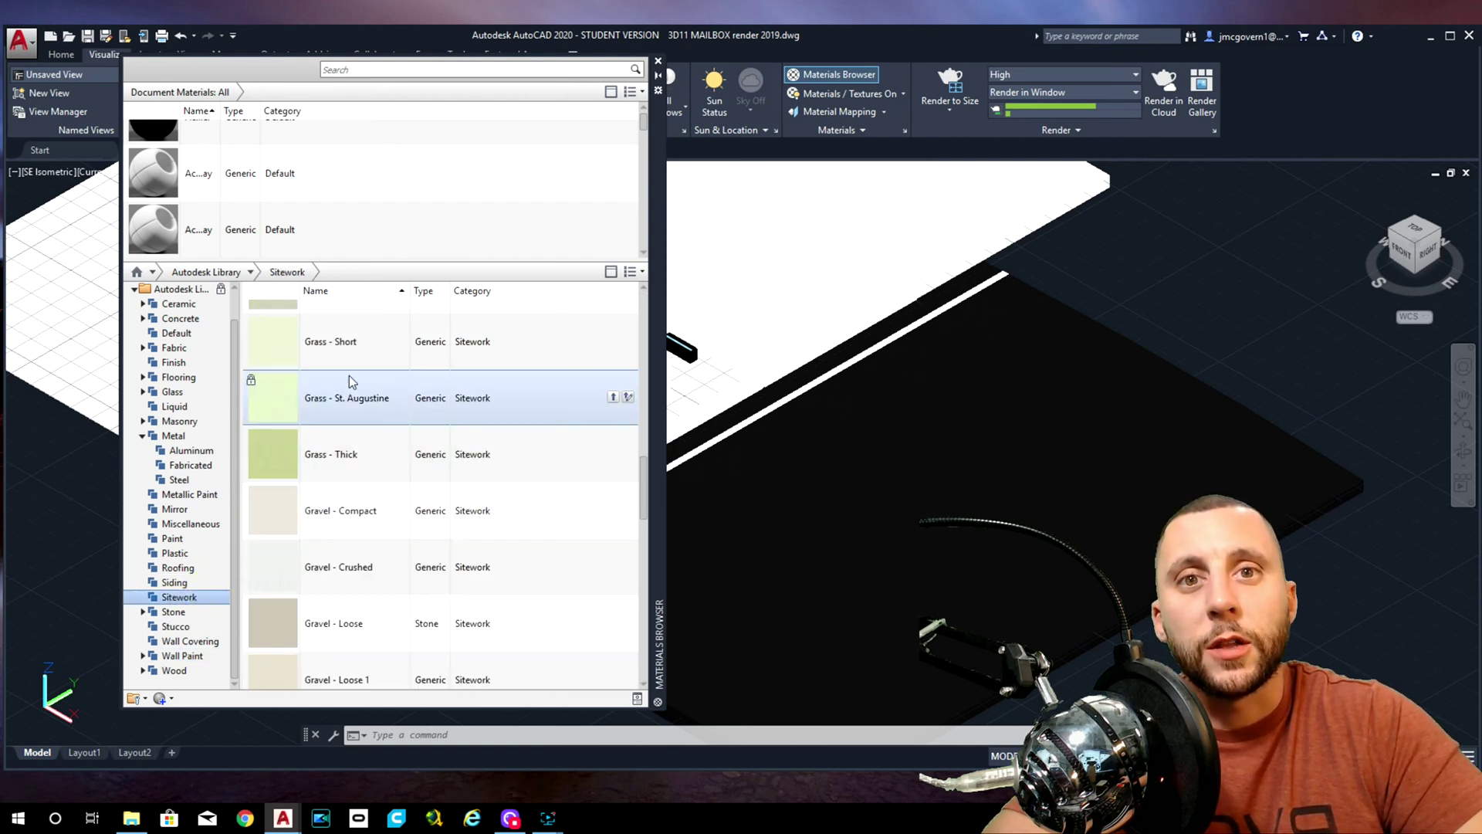
pyautogui.moveTo(275, 455); pyautogui.dragTo(695, 389)
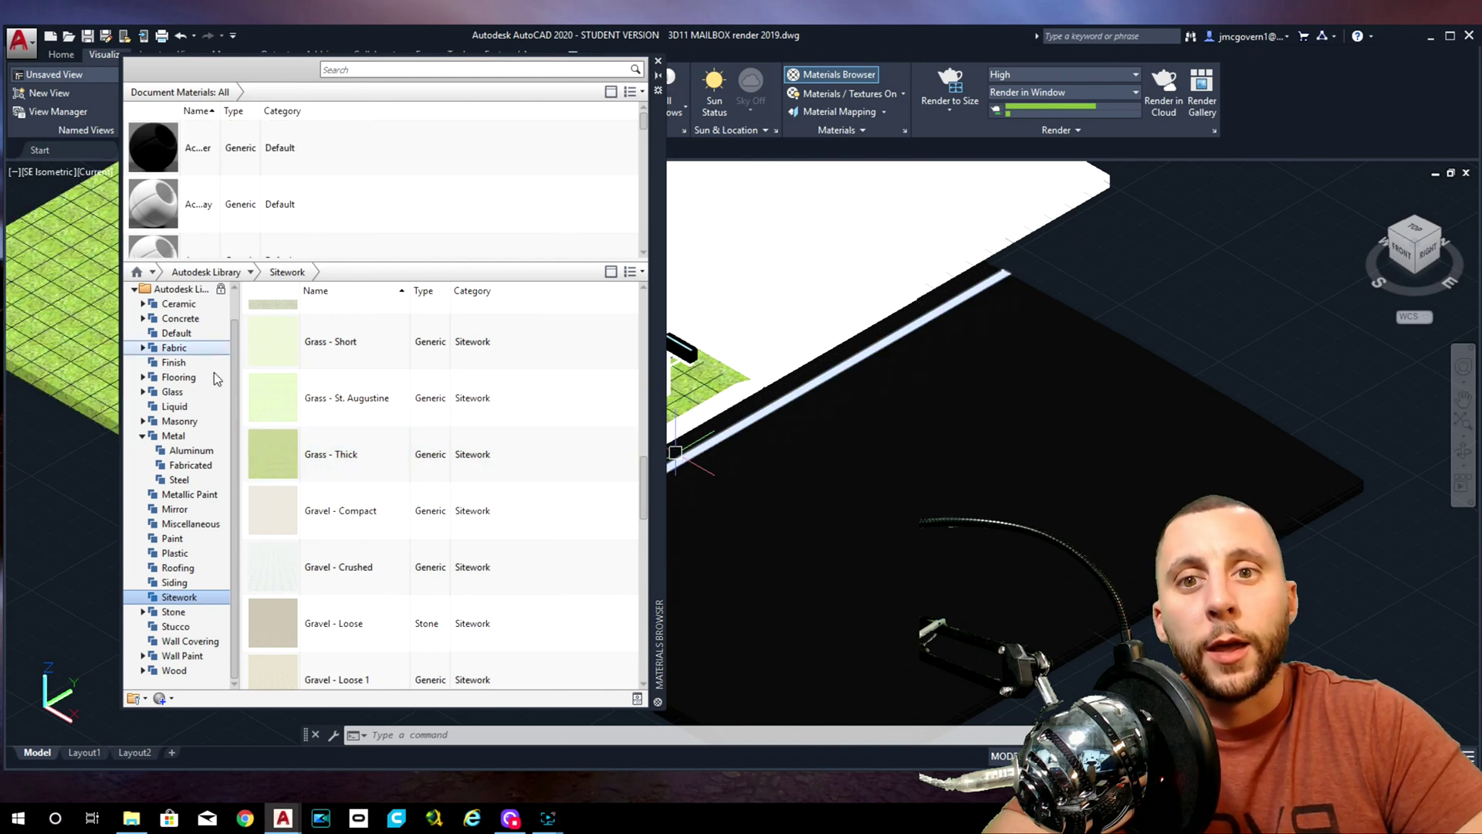
# Apply Gray-Brown and brick-red paver materials to the walkway slab.
pyautogui.scroll(-6, 386, 496)
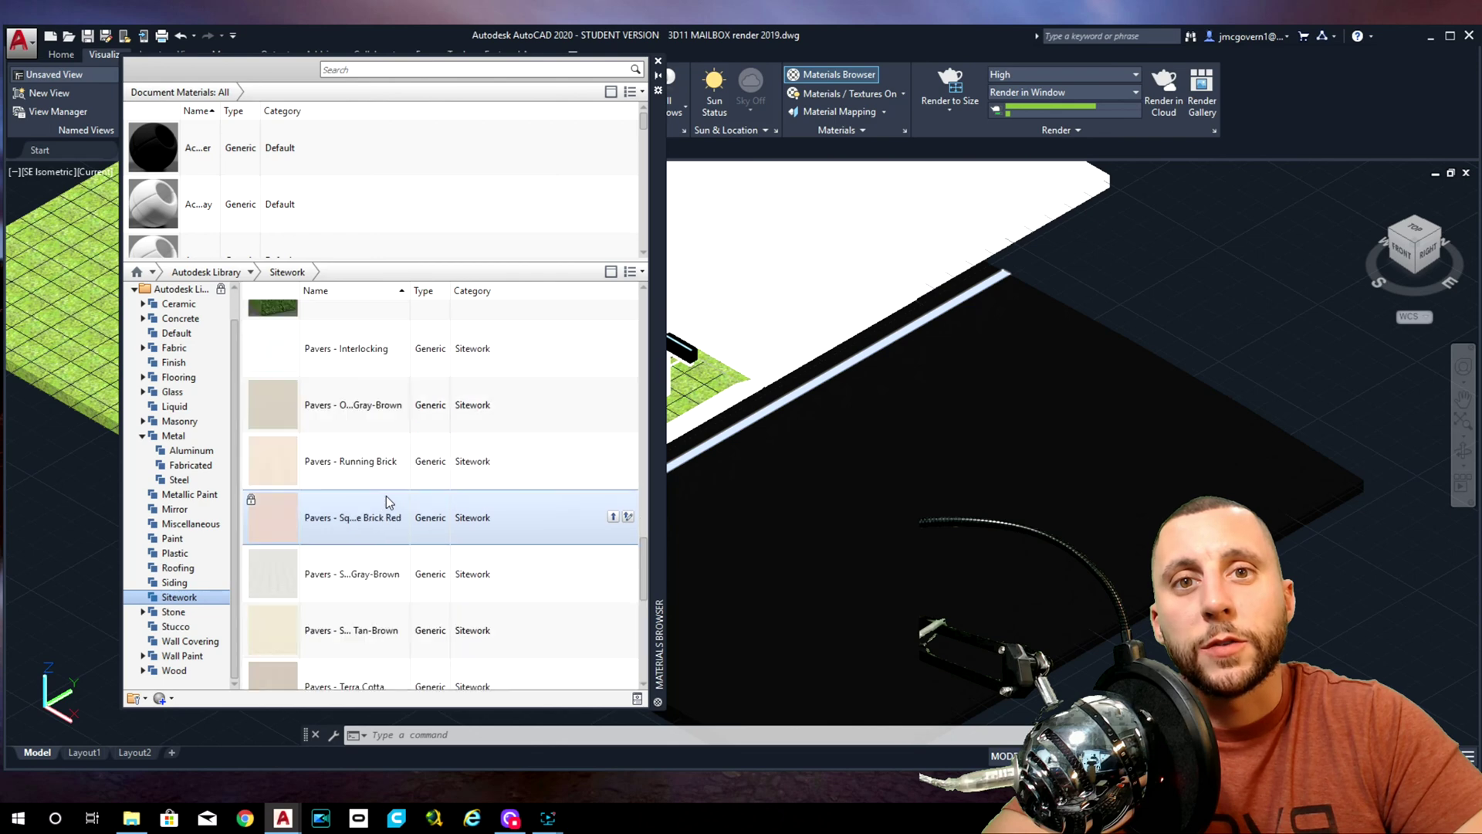
pyautogui.scroll(-2, 386, 496)
pyautogui.scroll(5, 385, 495)
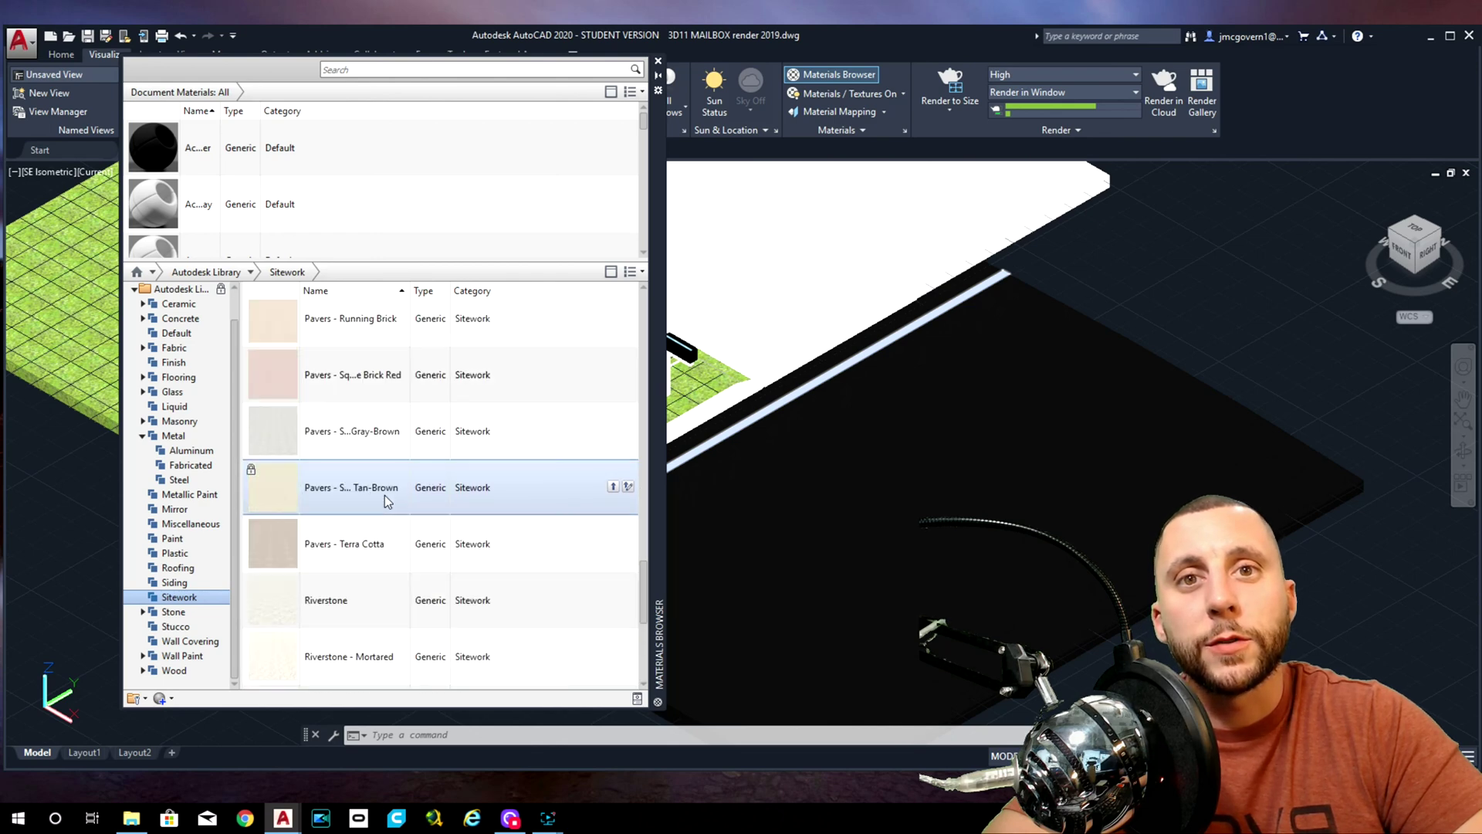
pyautogui.moveTo(348, 431); pyautogui.dragTo(798, 456)
pyautogui.scroll(-1, 402, 467)
pyautogui.scroll(1, 378, 460)
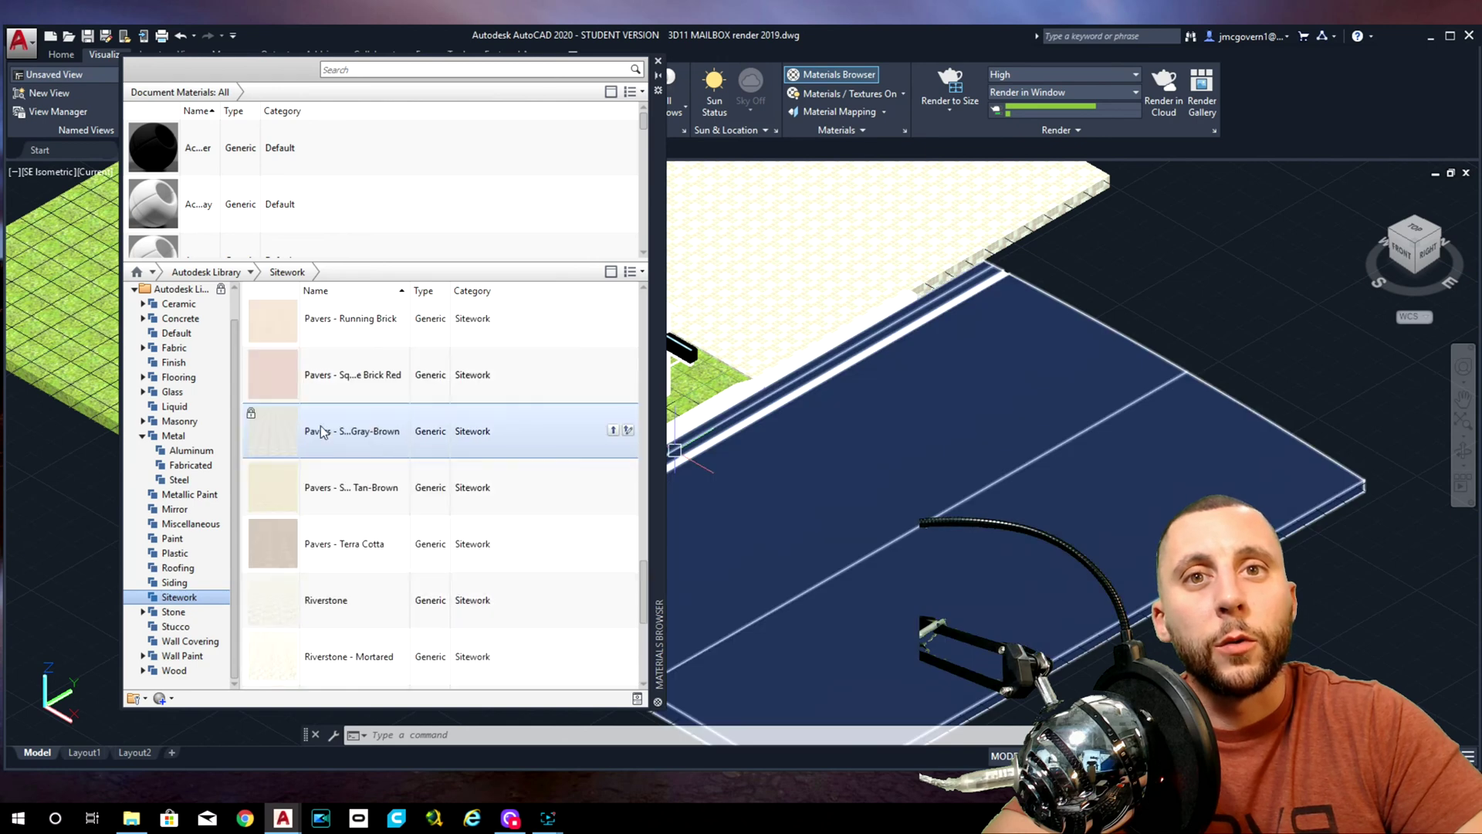
pyautogui.moveTo(284, 394); pyautogui.dragTo(823, 440)
# Drag the Hedge Sitework material over to the lawn.
pyautogui.scroll(-5, 467, 476)
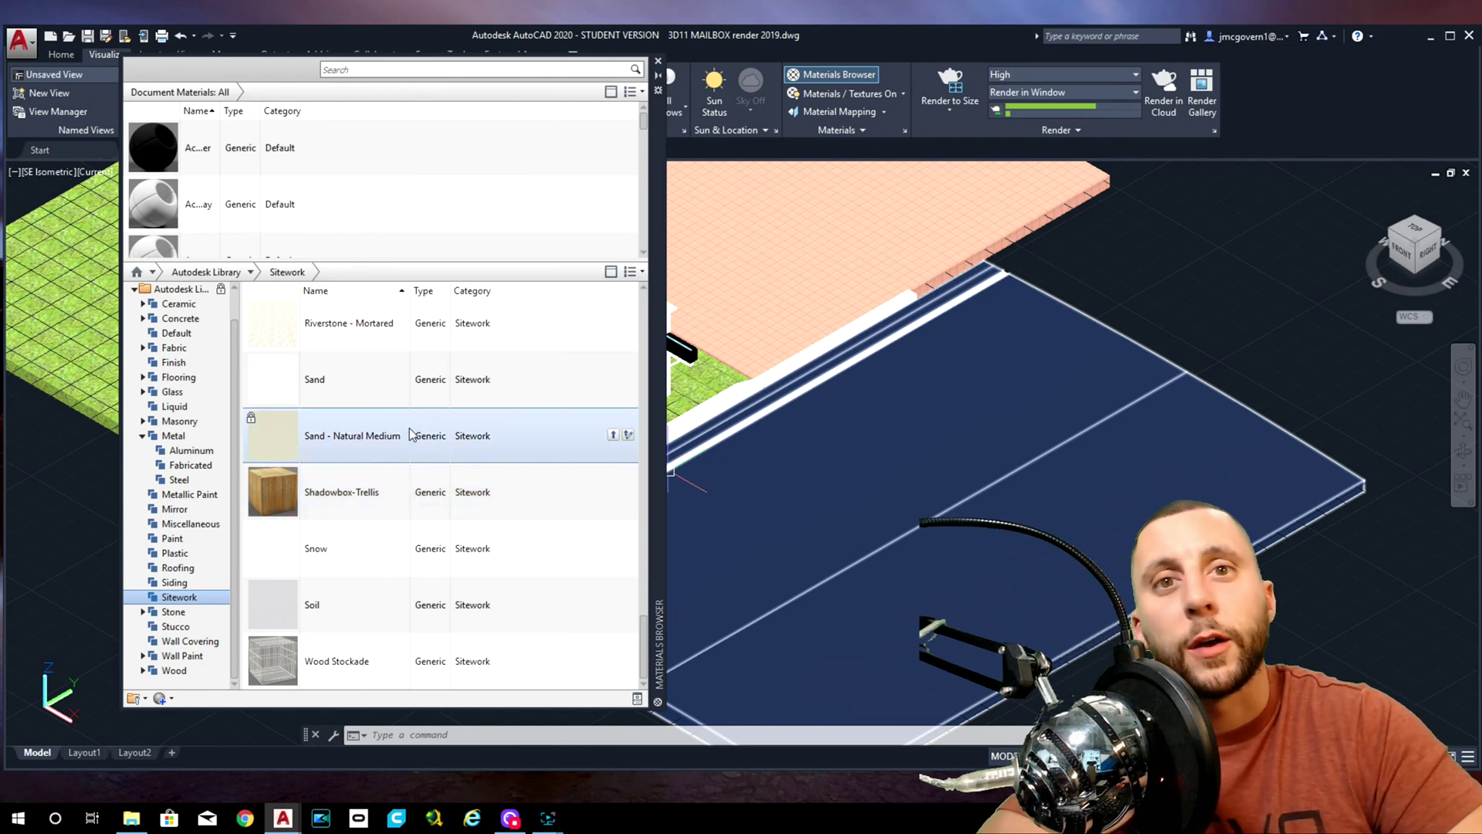
pyautogui.scroll(5, 409, 434)
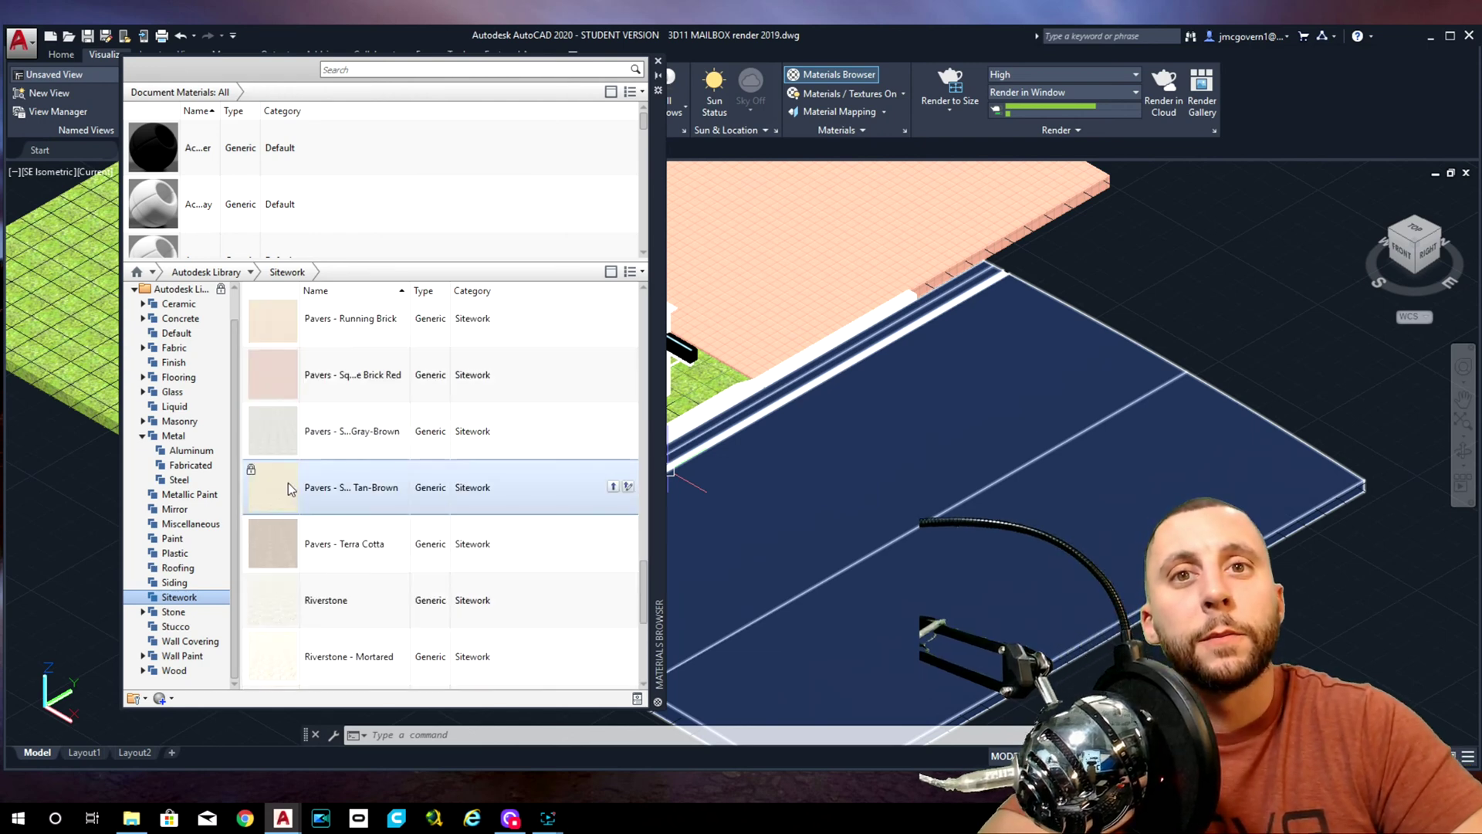
pyautogui.scroll(3, 301, 468)
pyautogui.scroll(3, 304, 468)
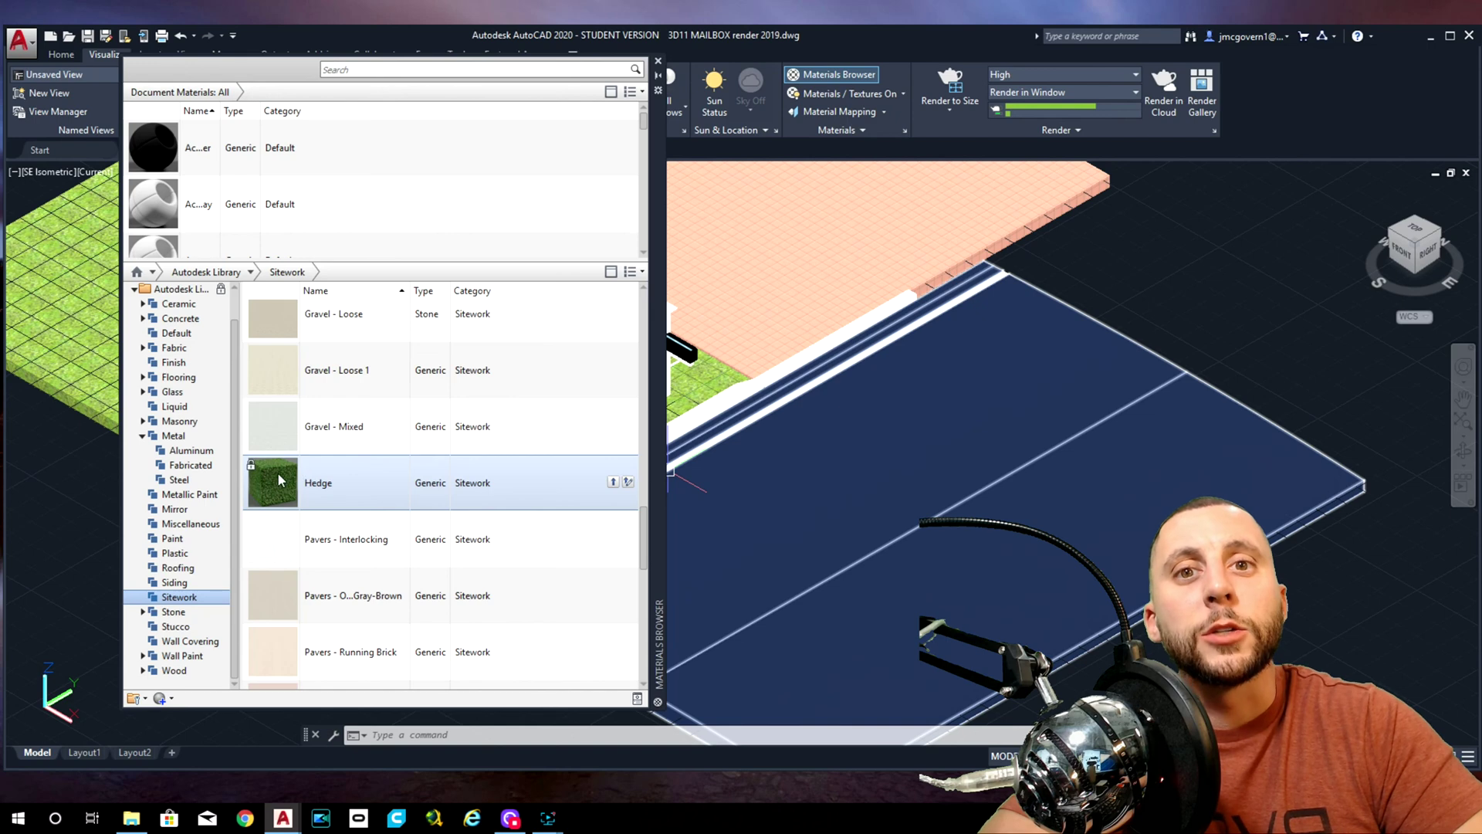
pyautogui.scroll(-3, 280, 479)
pyautogui.moveTo(266, 323); pyautogui.dragTo(747, 378)
# Drop the Hedge material onto the lawn surface.
pyautogui.moveTo(776, 378); pyautogui.dragTo(1004, 324, button='middle')
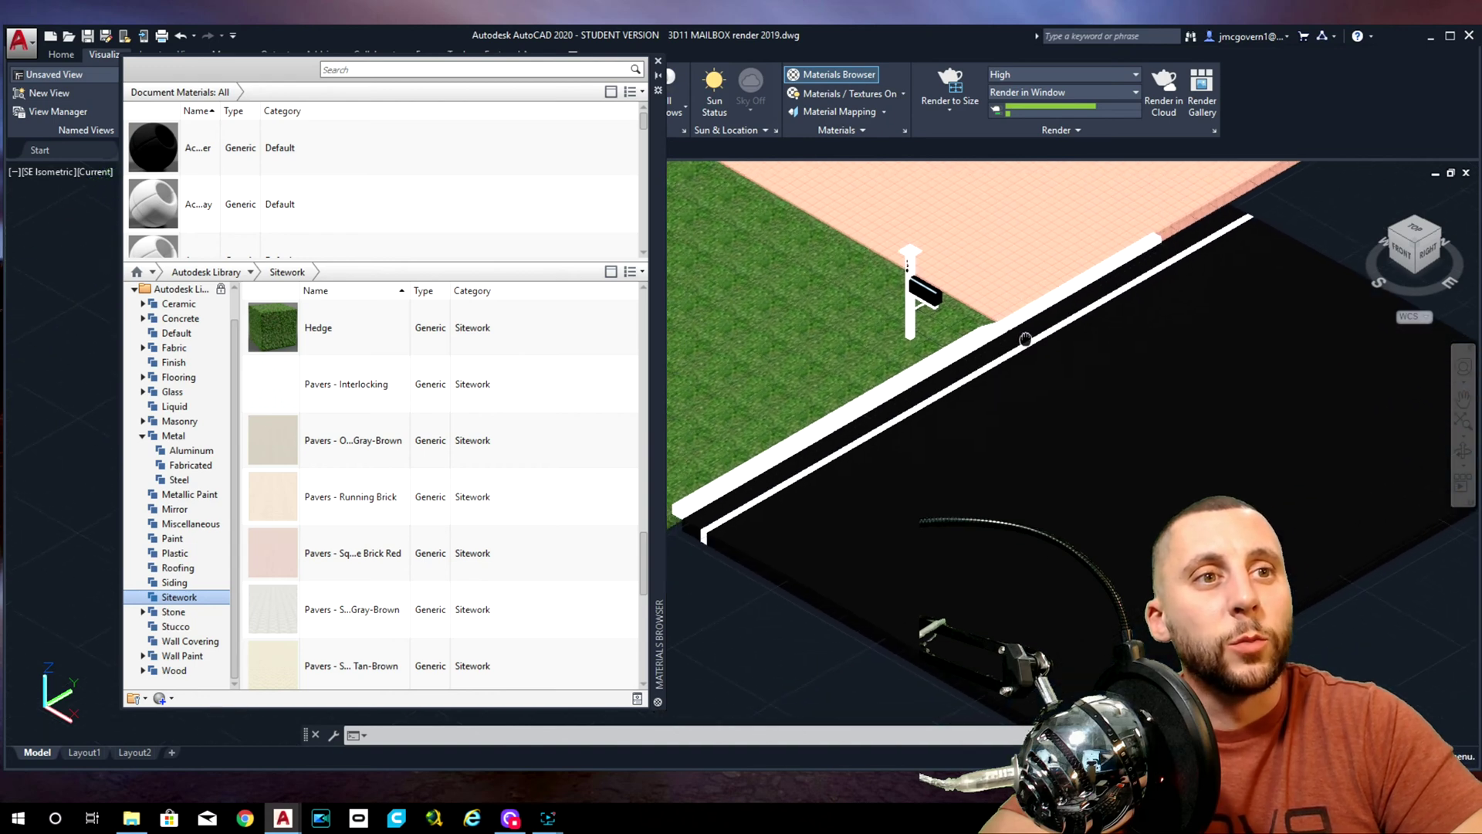
pyautogui.scroll(4, 759, 488)
pyautogui.scroll(-2, 759, 488)
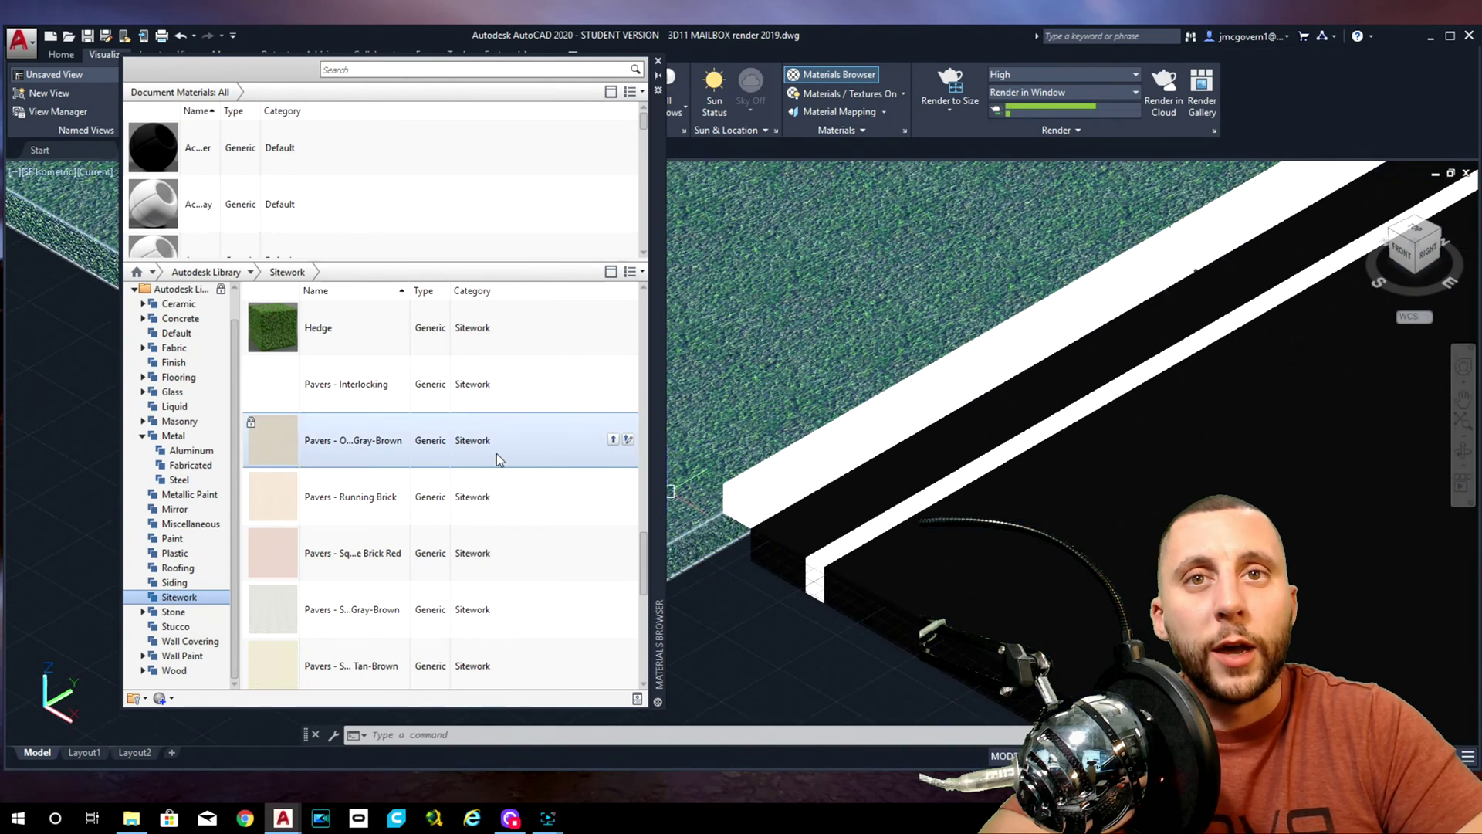
pyautogui.scroll(-1, 343, 244)
pyautogui.scroll(-2, 373, 461)
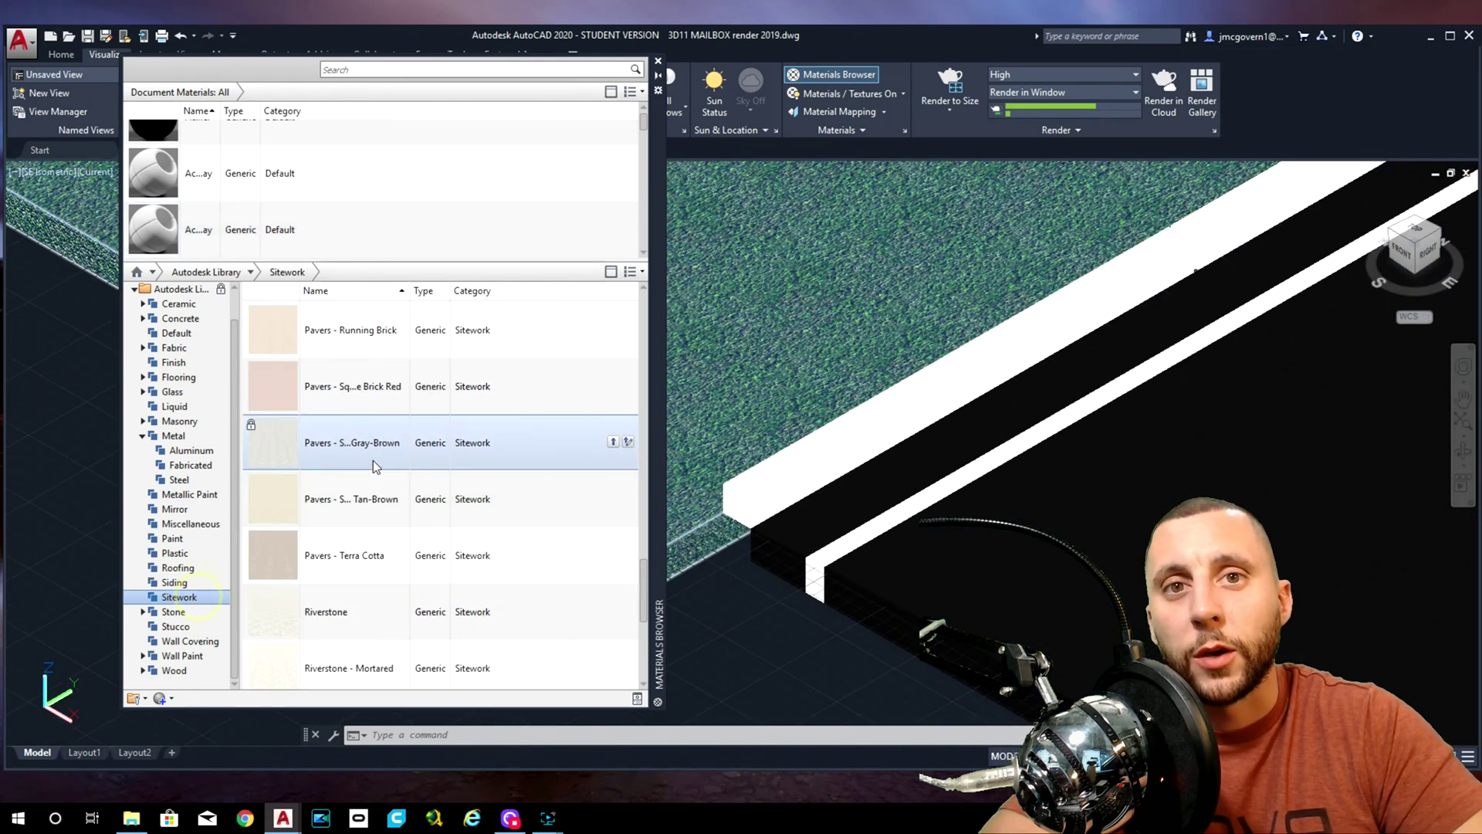
pyautogui.scroll(5, 374, 460)
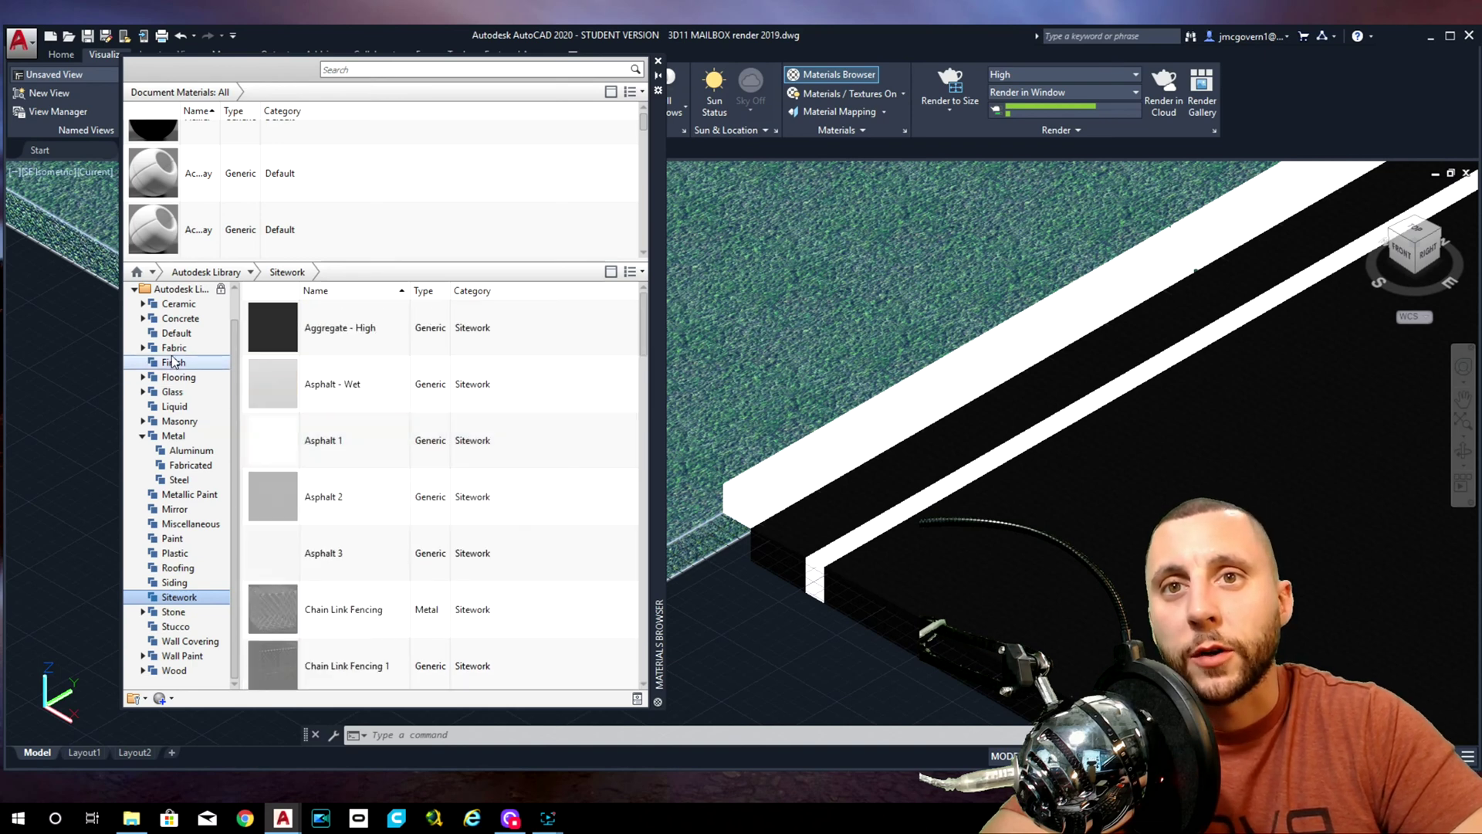
# List the Concrete materials and widen the Name column to read full names.
pyautogui.click(180, 318)
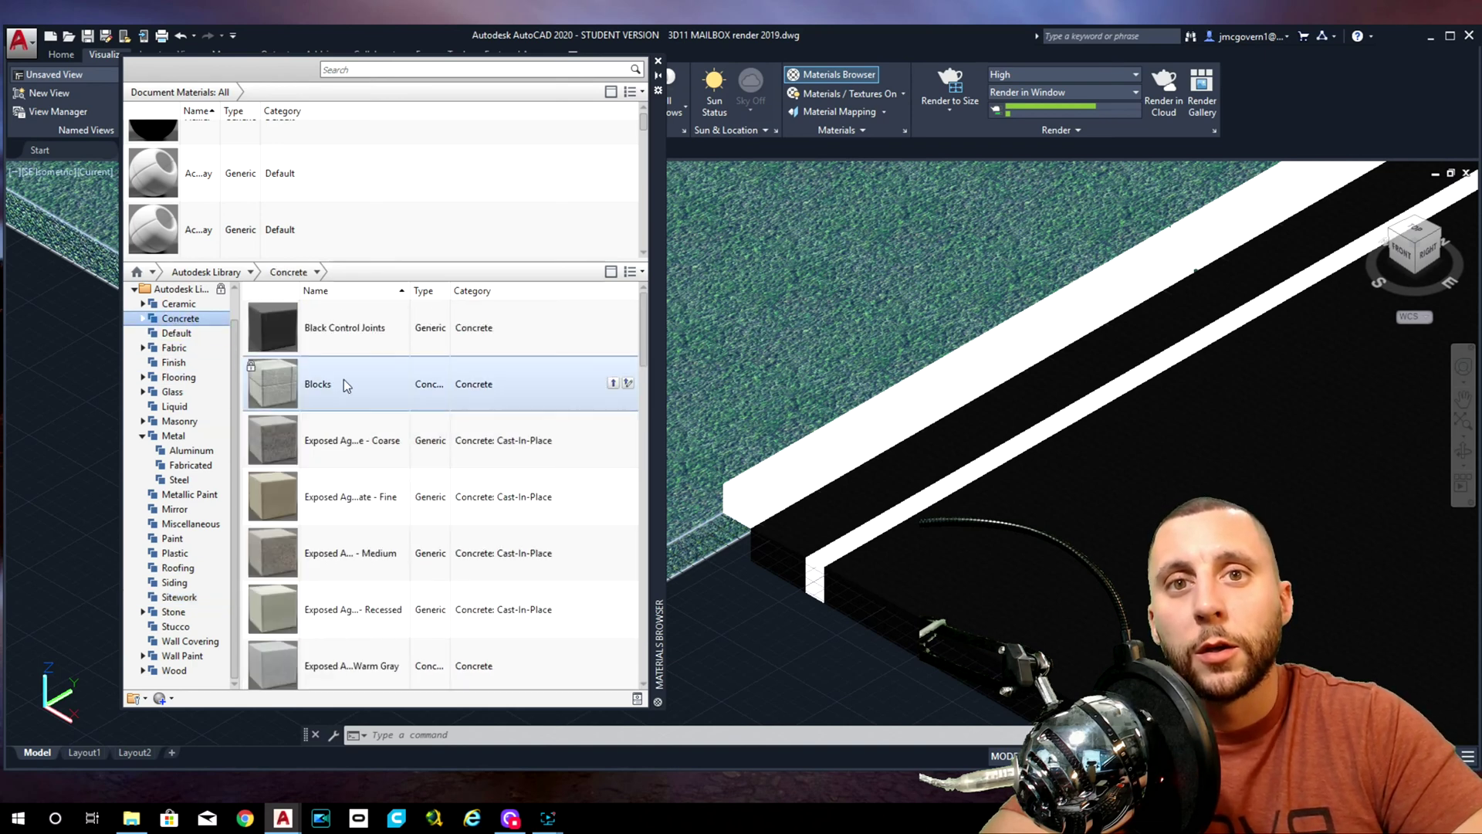
pyautogui.scroll(-1, 345, 378)
pyautogui.scroll(-1, 346, 378)
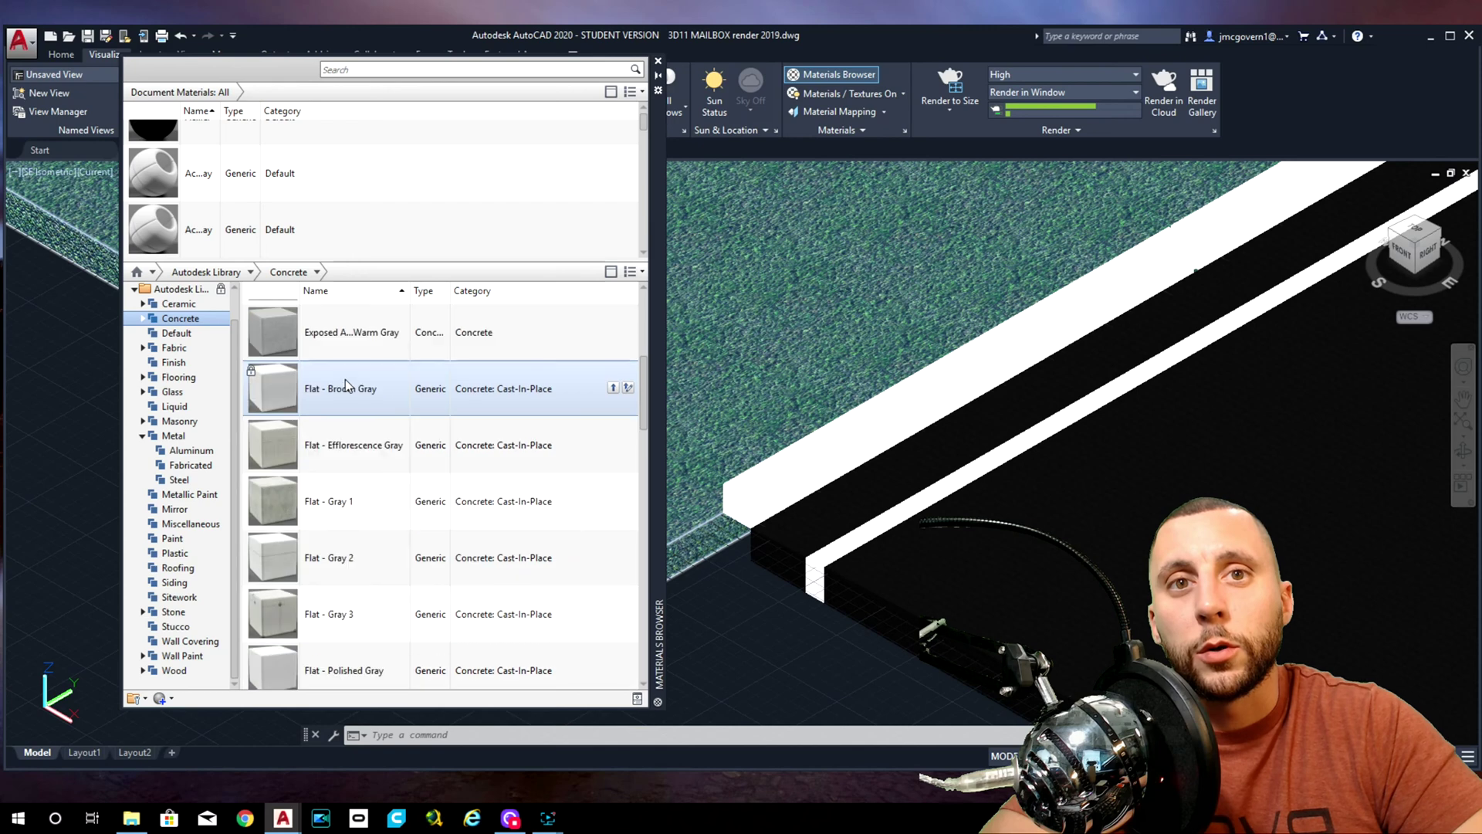
pyautogui.scroll(1, 418, 301)
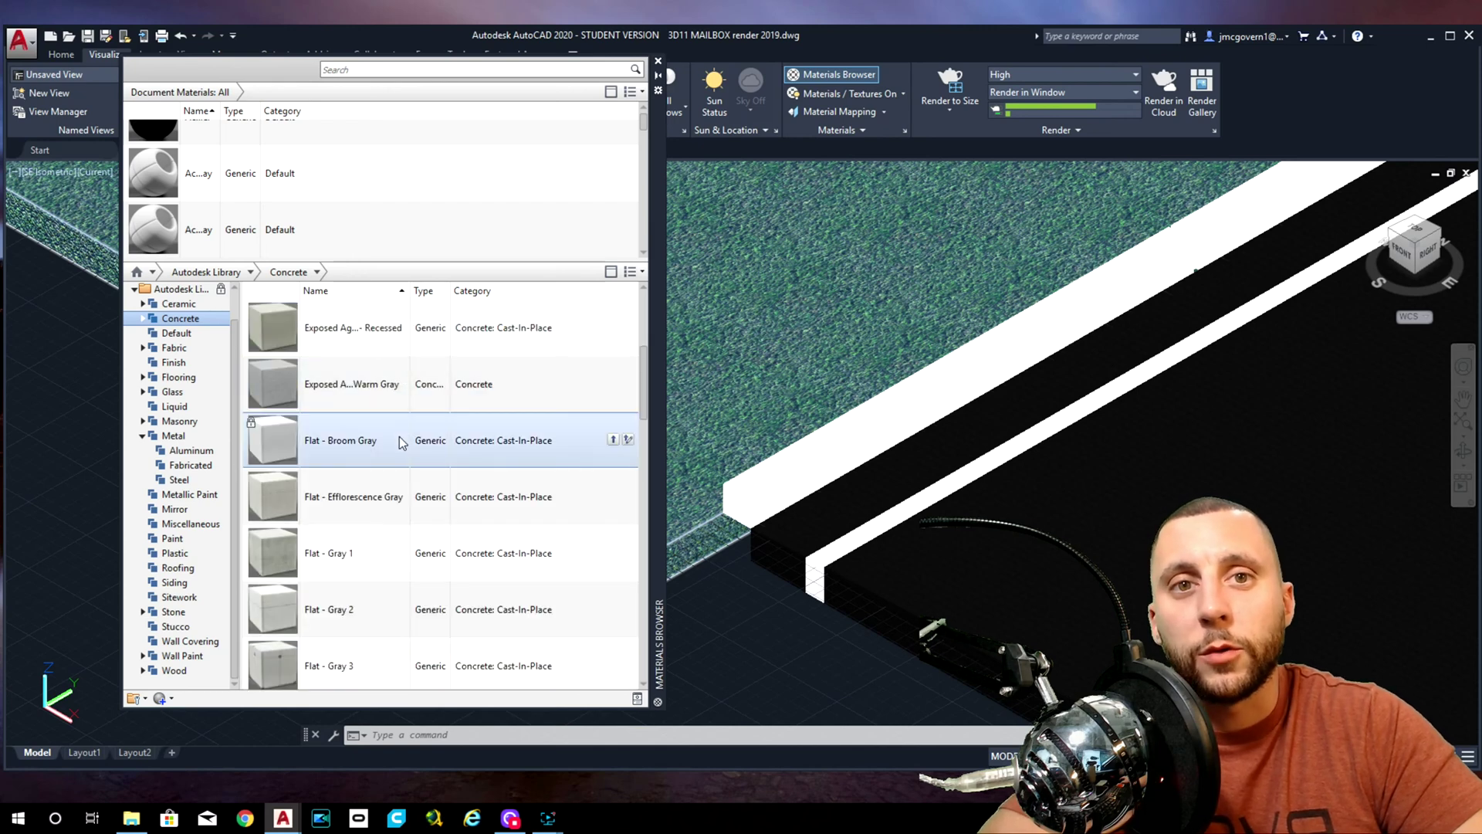
pyautogui.moveTo(410, 291); pyautogui.dragTo(487, 291)
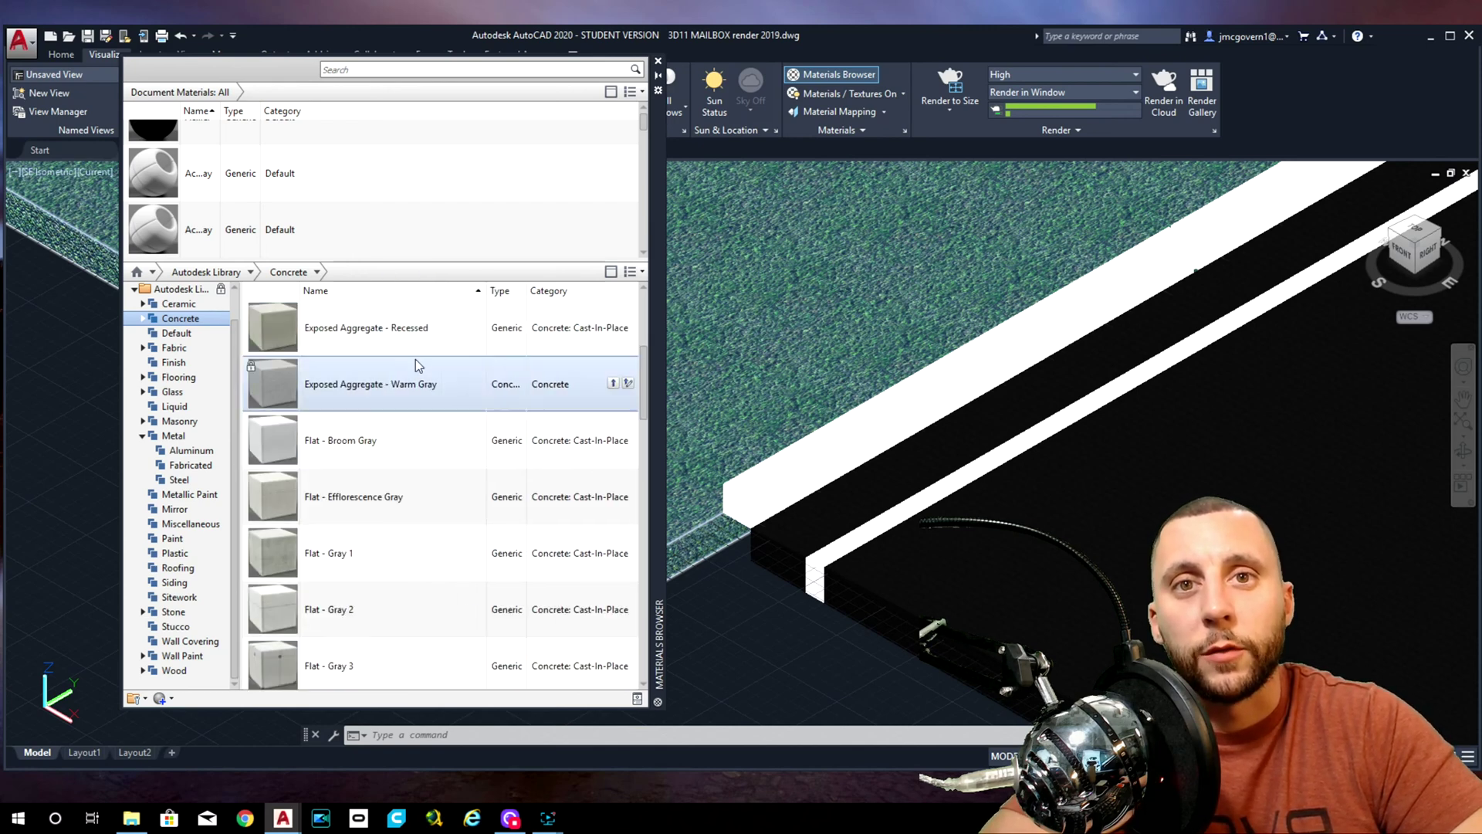
# Apply Flat - Broom Gray concrete to each curb section along the road.
pyautogui.moveTo(337, 386); pyautogui.dragTo(813, 450)
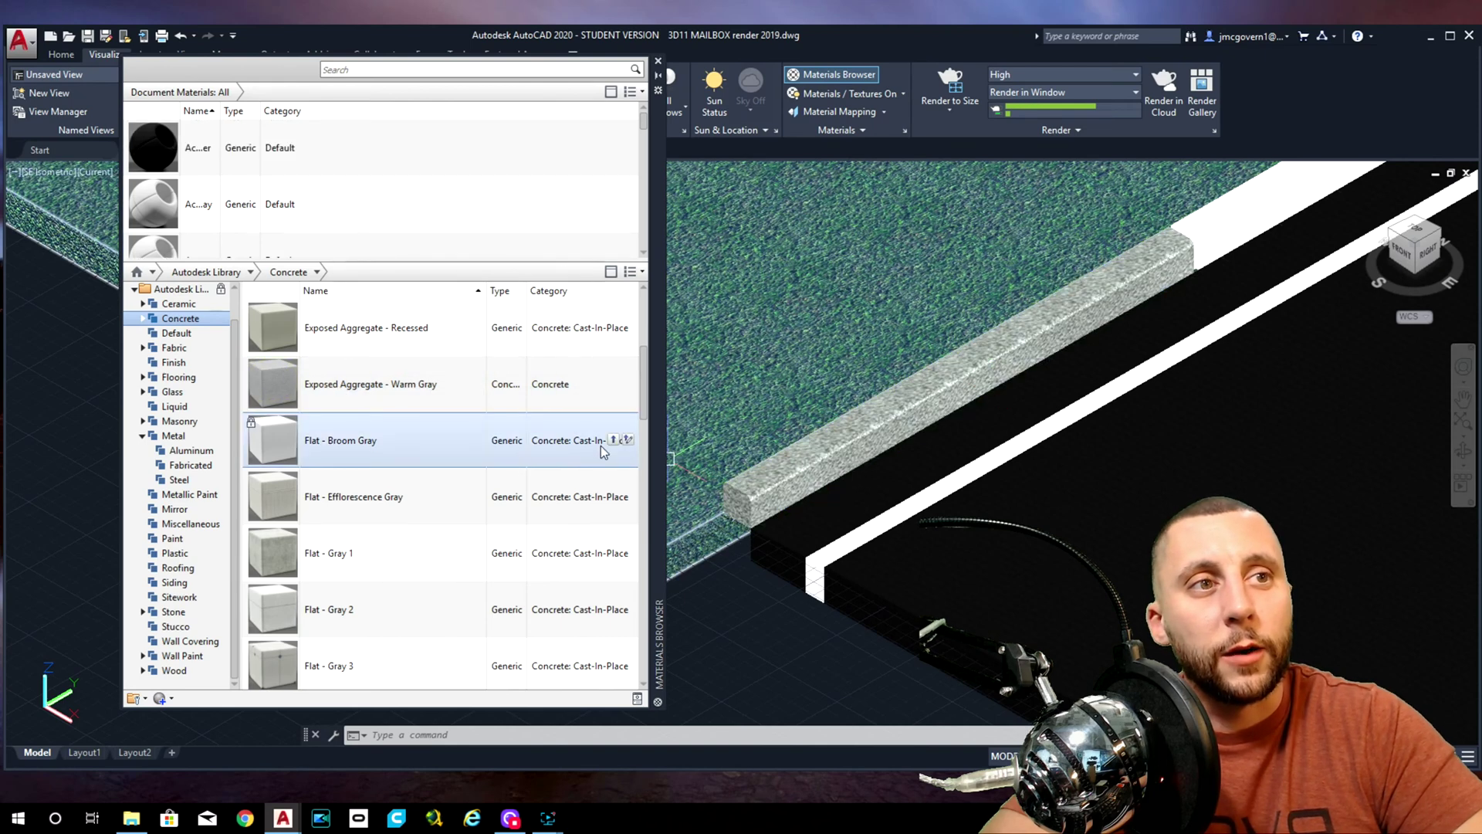
pyautogui.moveTo(331, 448); pyautogui.dragTo(831, 450)
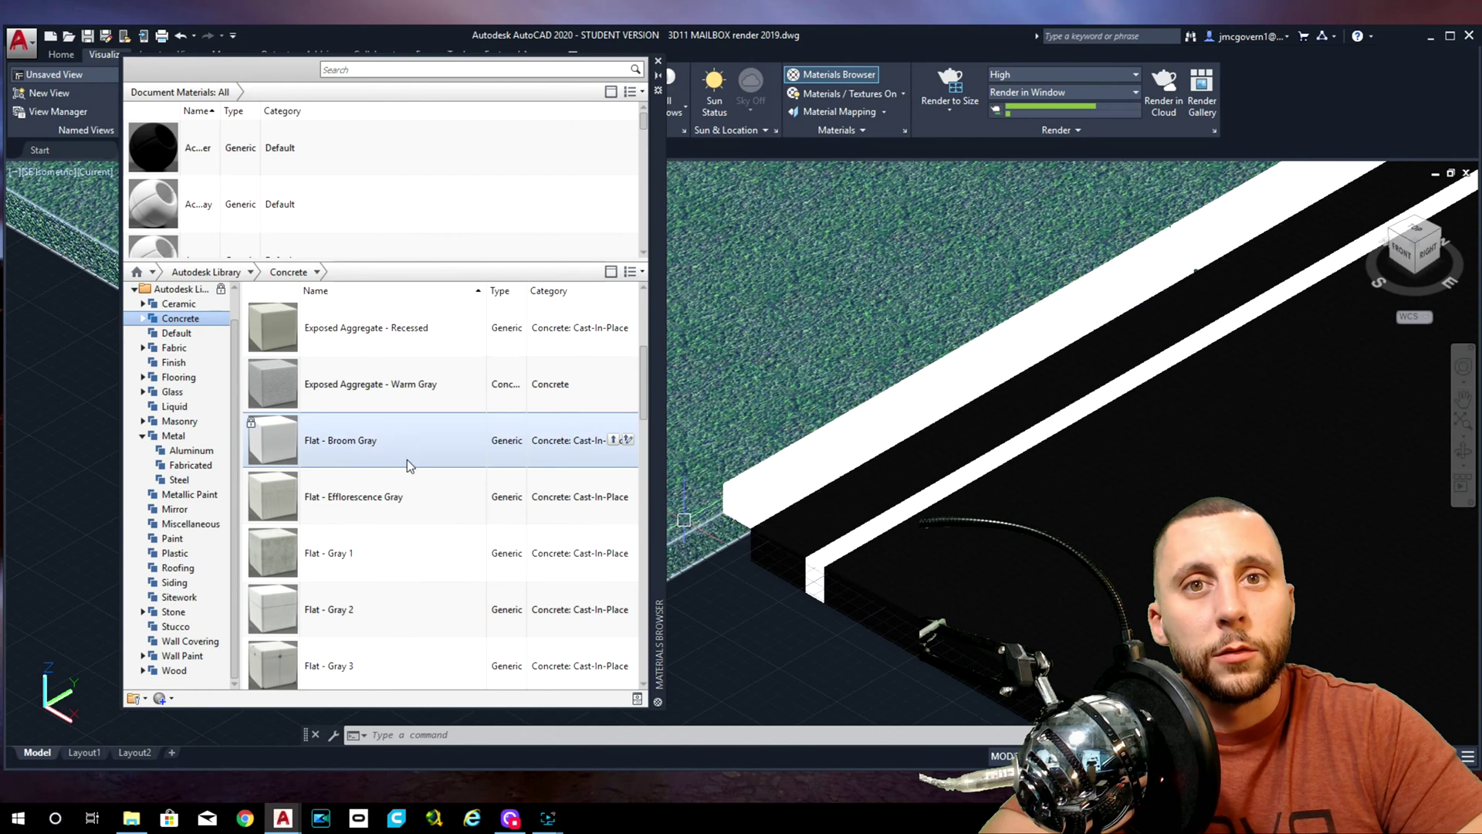
pyautogui.moveTo(283, 440); pyautogui.dragTo(841, 432)
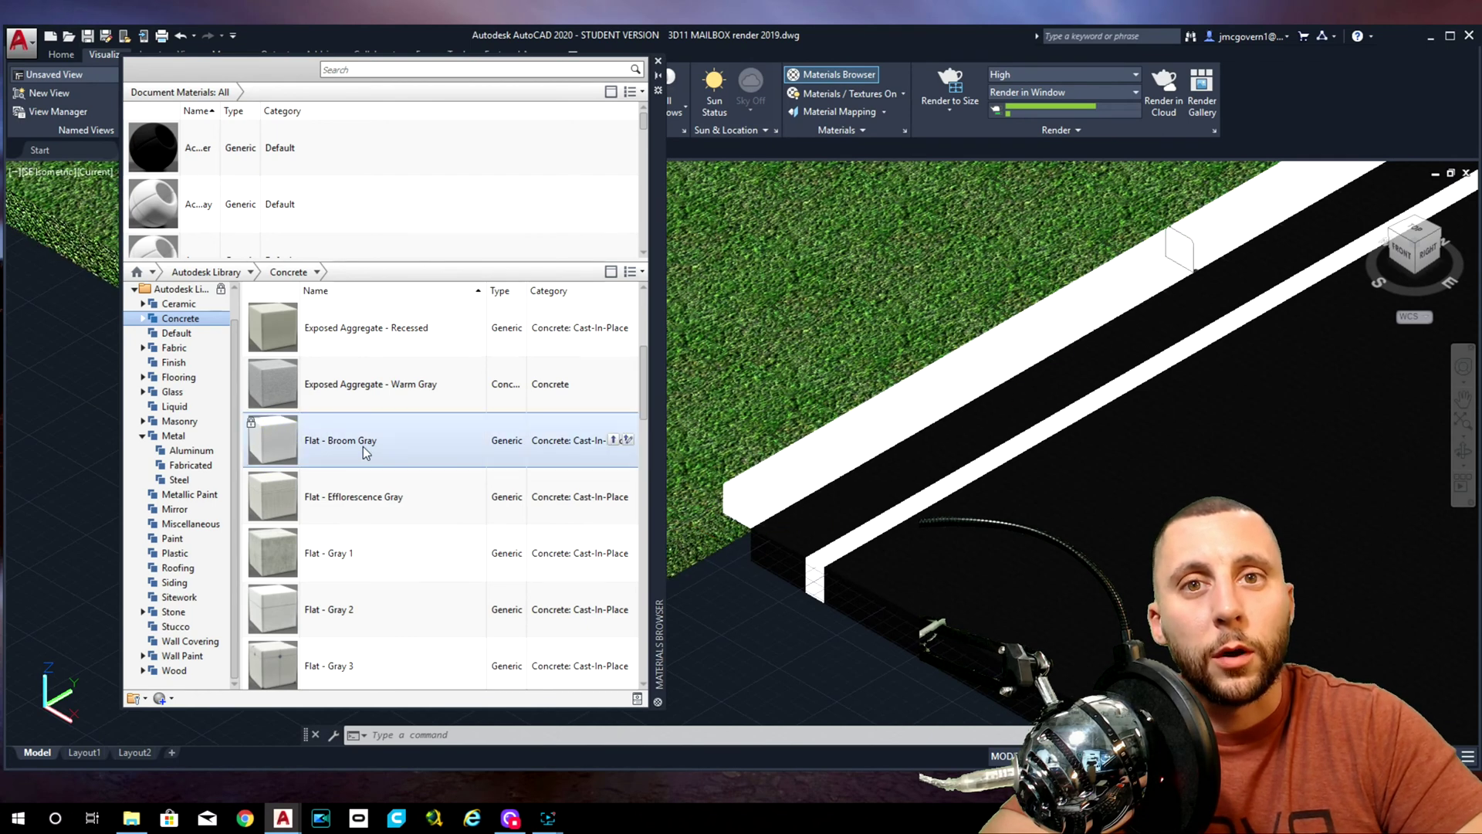
pyautogui.moveTo(272, 440); pyautogui.dragTo(1236, 224)
pyautogui.moveTo(1235, 223); pyautogui.dragTo(968, 340, button='middle')
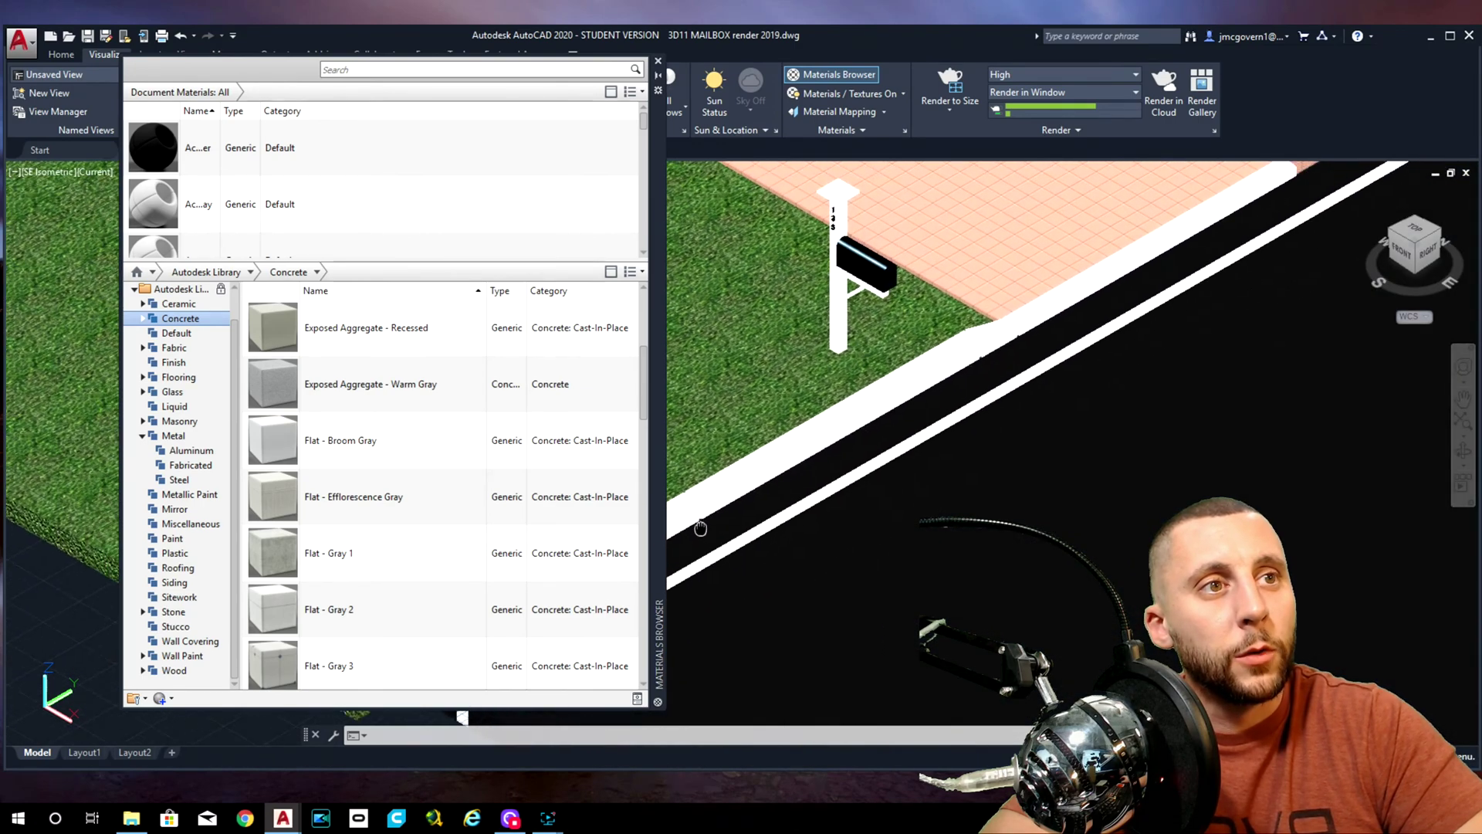
pyautogui.scroll(3, 969, 352)
pyautogui.moveTo(263, 432); pyautogui.dragTo(919, 324)
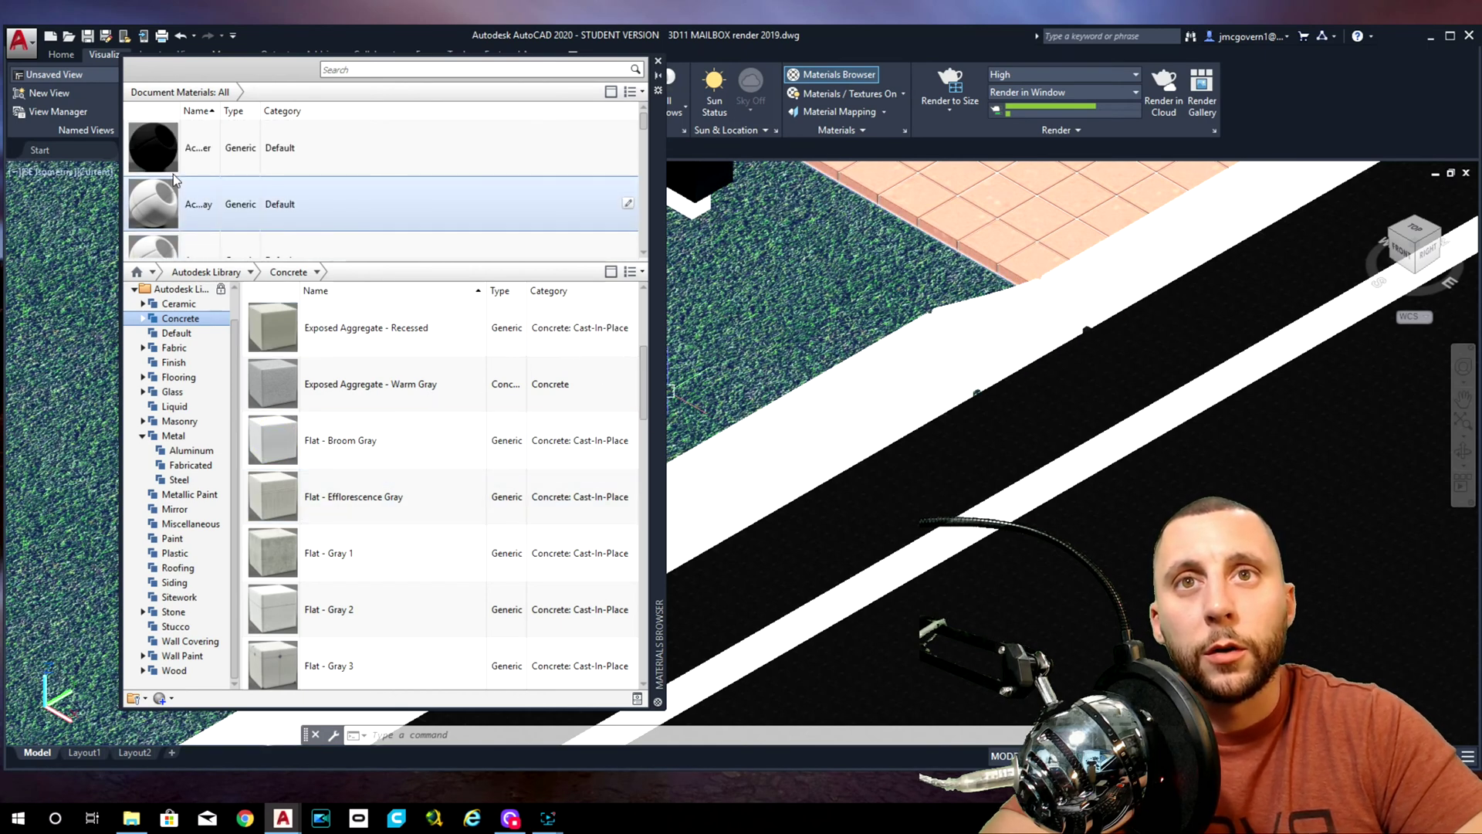
# Widen the materials name column and search the Materials Browser for 'black'.
pyautogui.moveTo(220, 115); pyautogui.dragTo(350, 124)
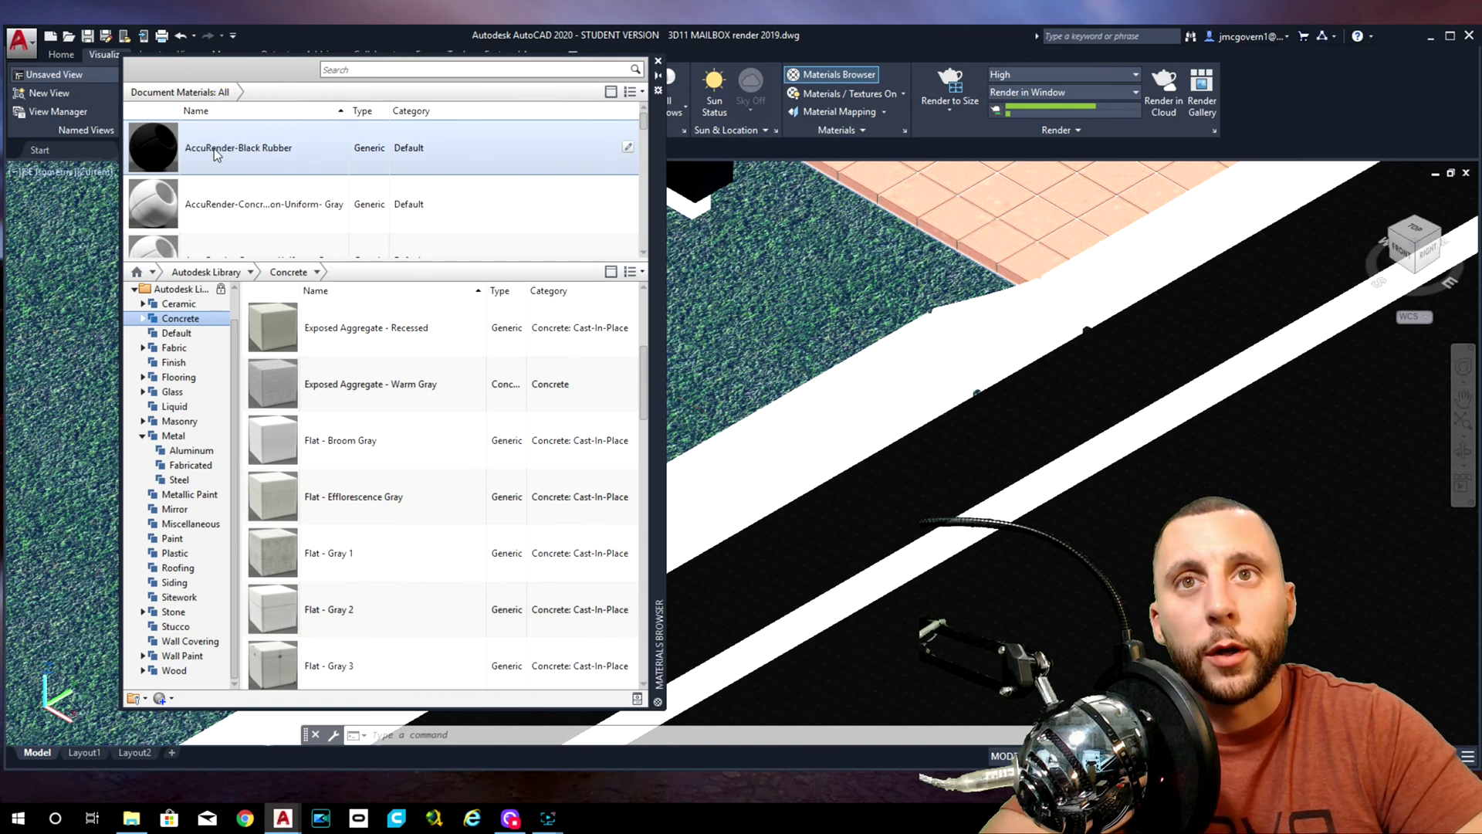
pyautogui.scroll(-1, 181, 170)
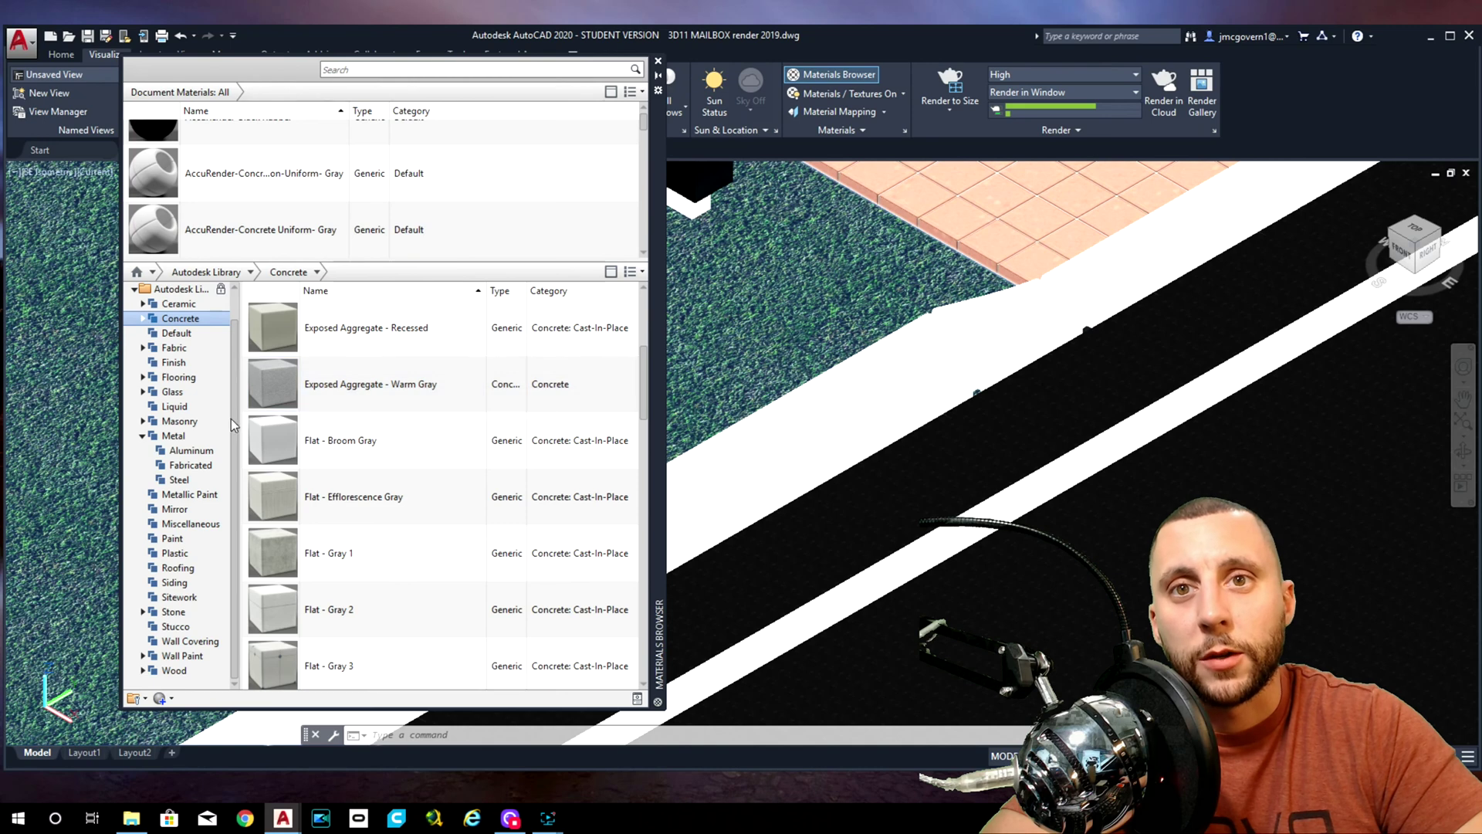
pyautogui.scroll(1, 233, 412)
pyautogui.scroll(1, 265, 233)
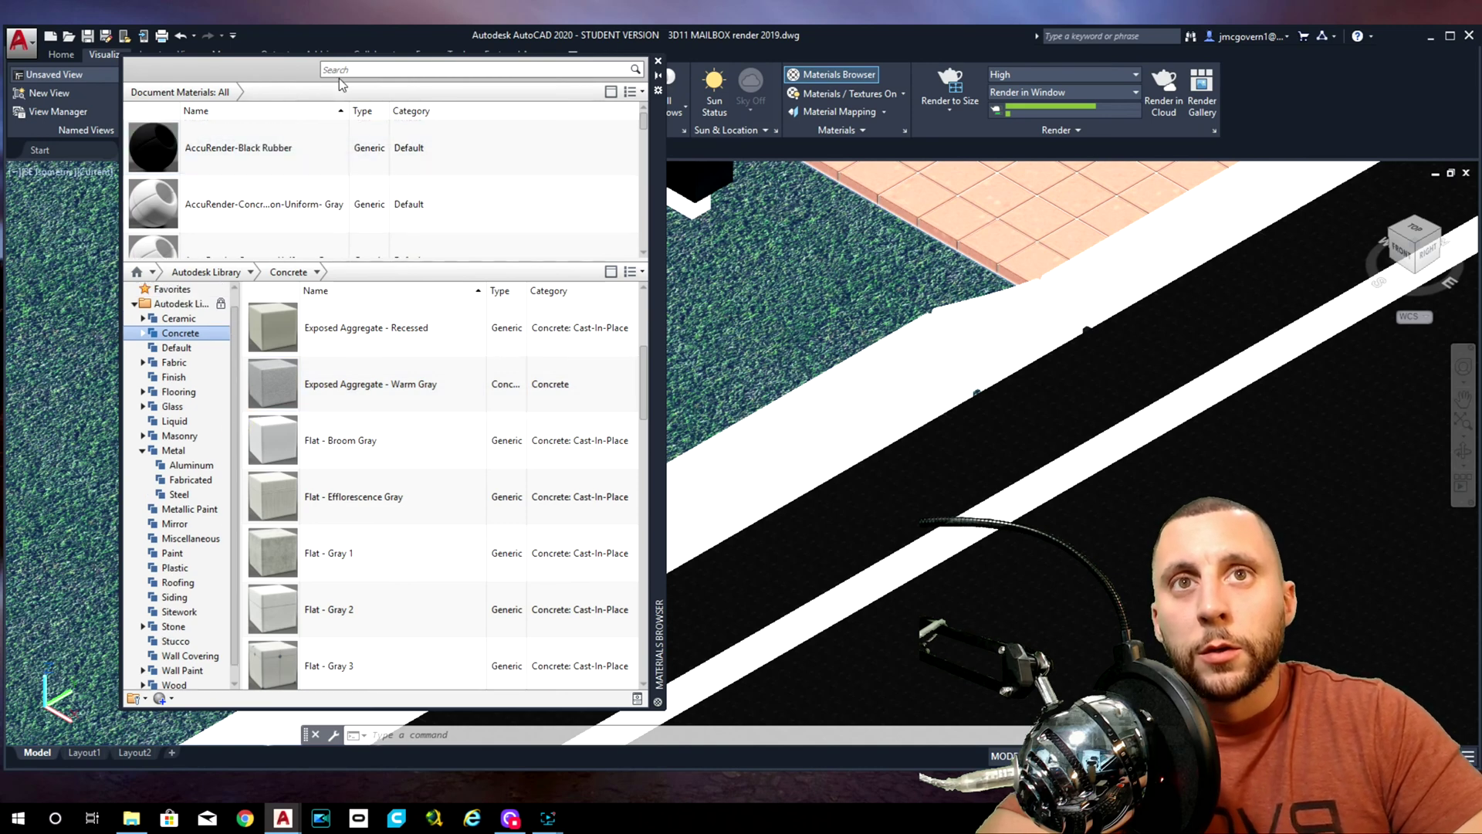
pyautogui.click(348, 71)
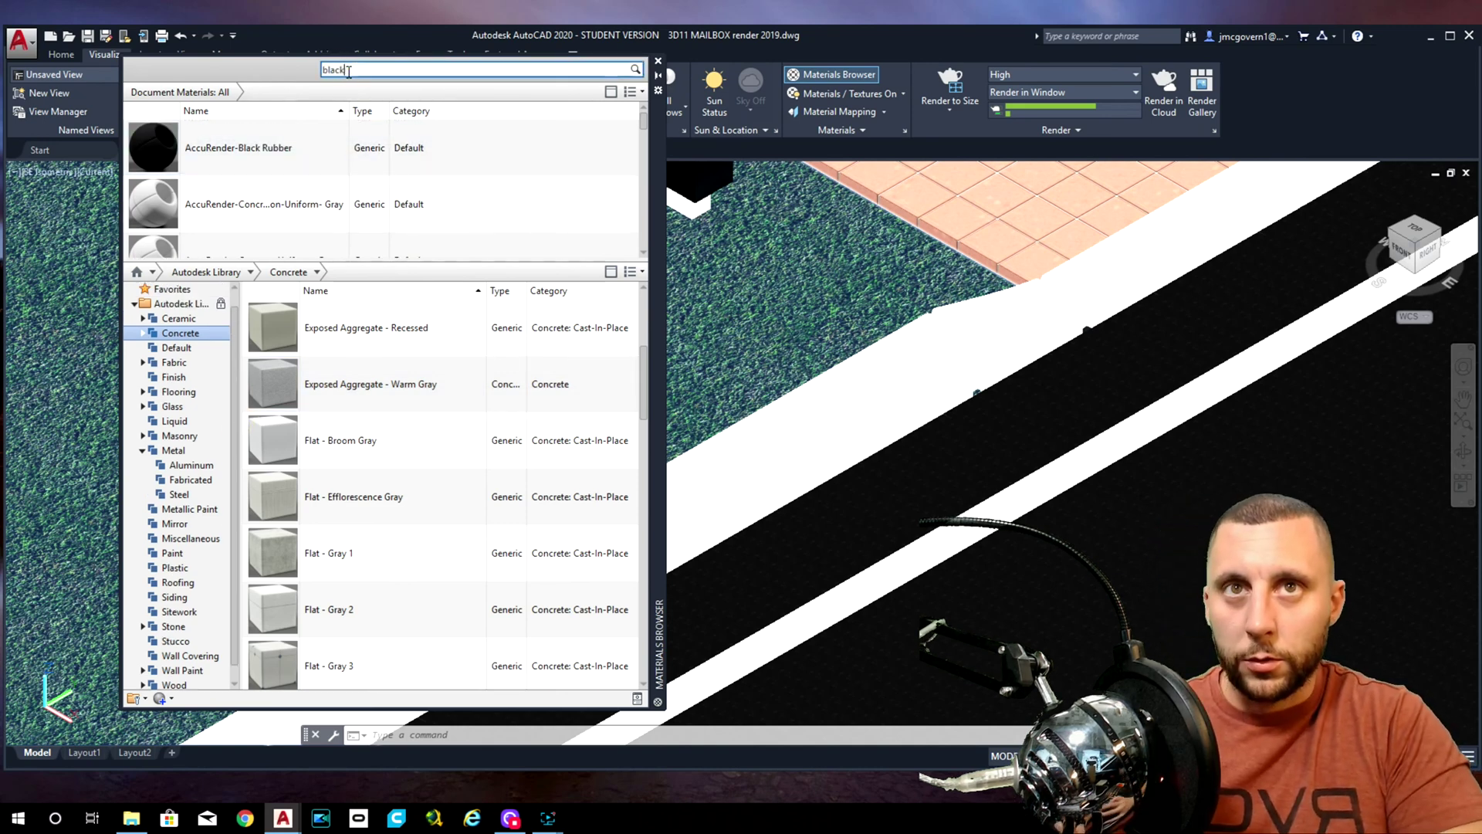
pyautogui.write('black')
pyautogui.press('Return')
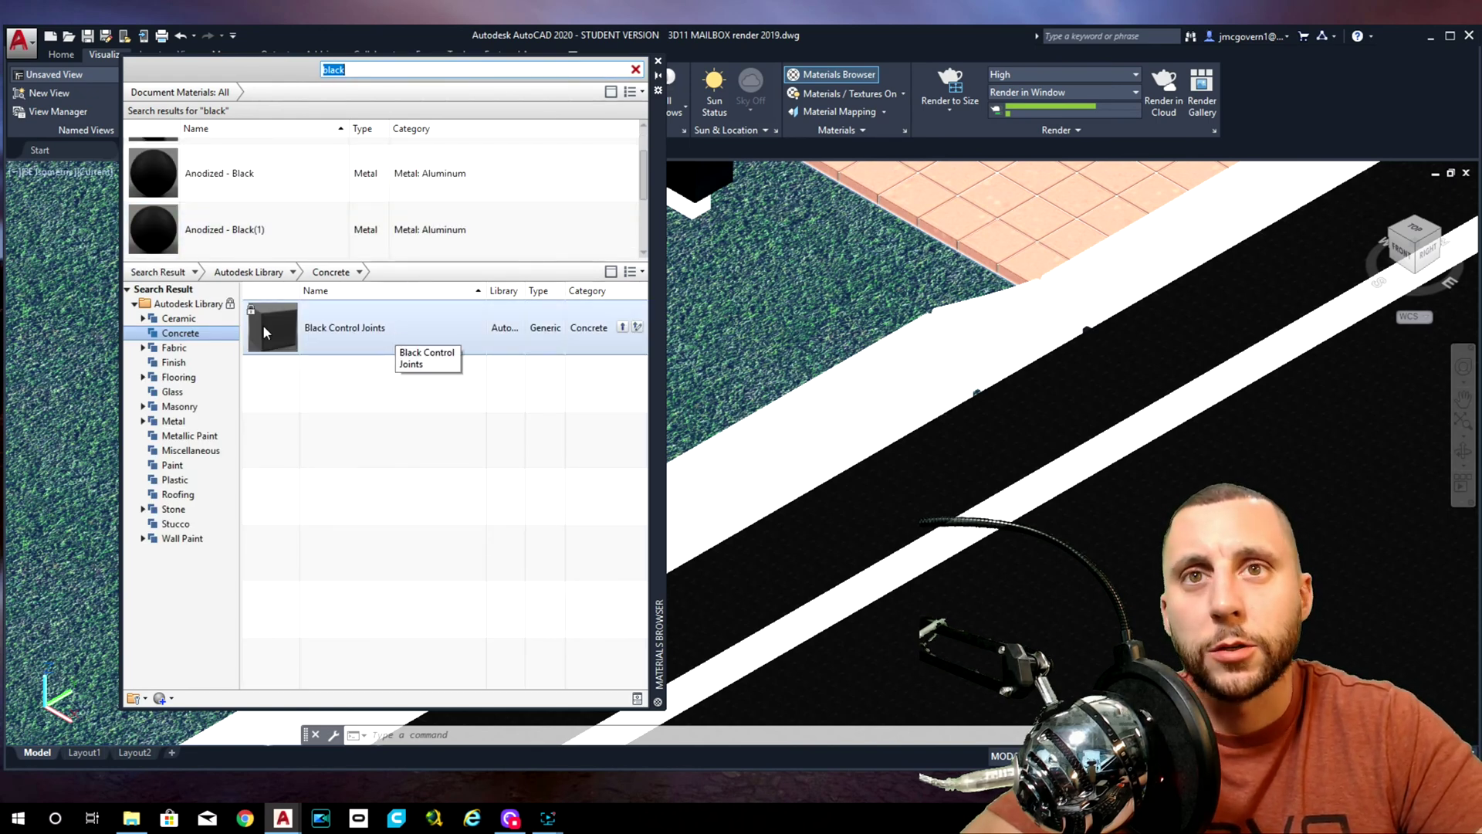
# Drag the Anodized - Black material onto the mailbox box.
pyautogui.click(137, 231)
pyautogui.moveTo(137, 231); pyautogui.dragTo(516, 325)
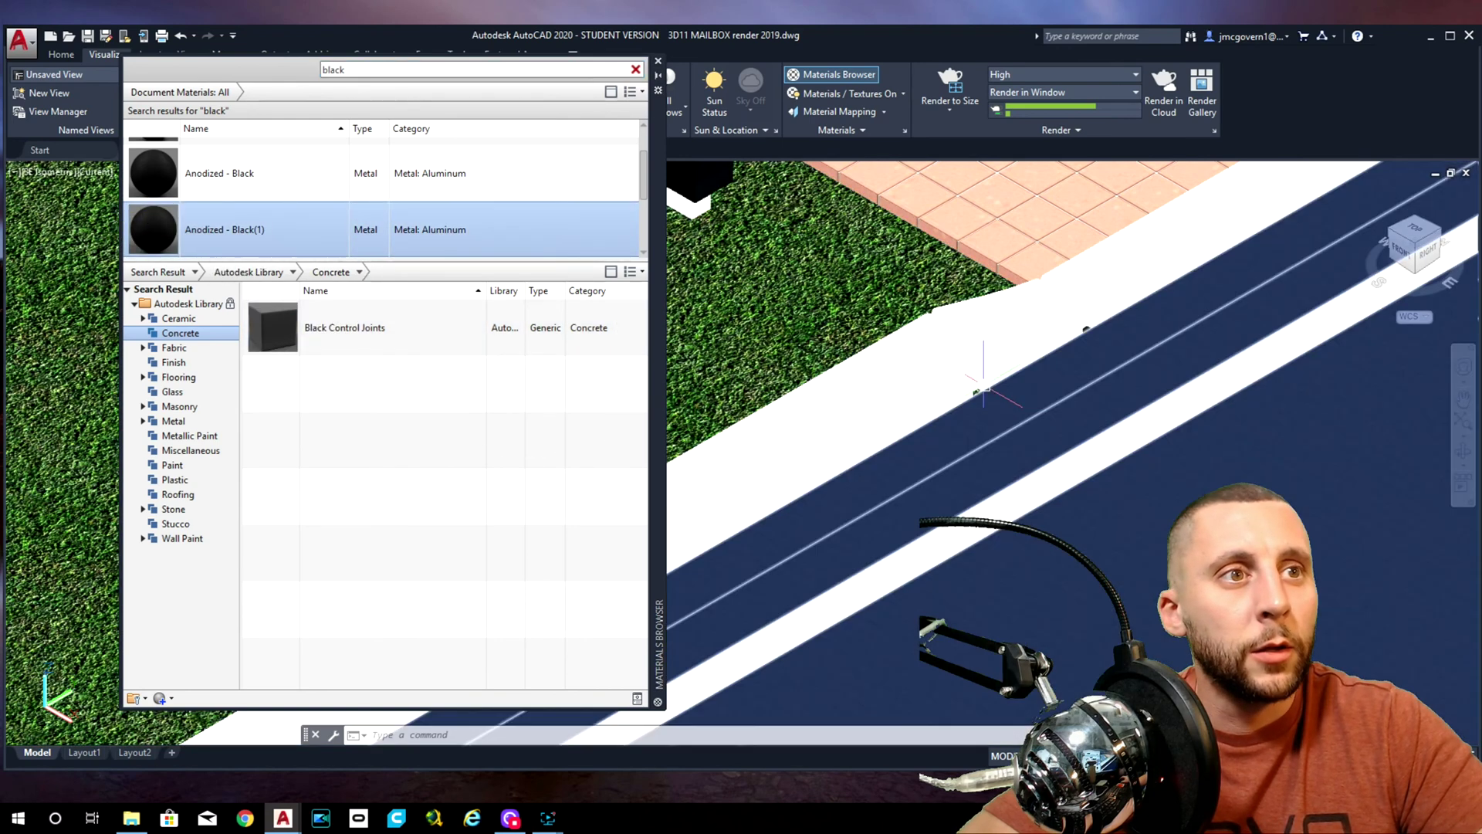
pyautogui.scroll(6, 875, 379)
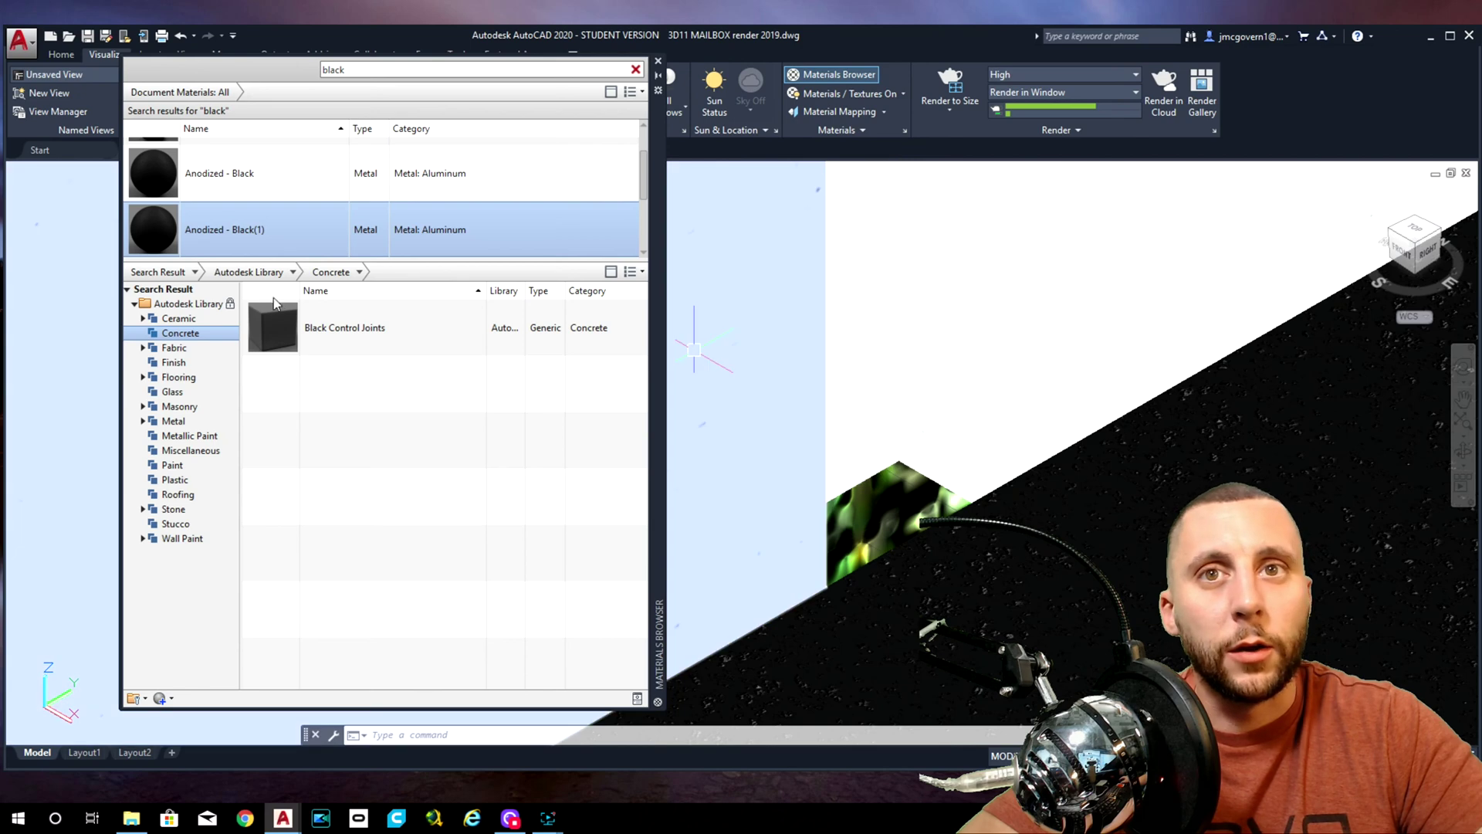
pyautogui.moveTo(154, 232); pyautogui.dragTo(884, 456)
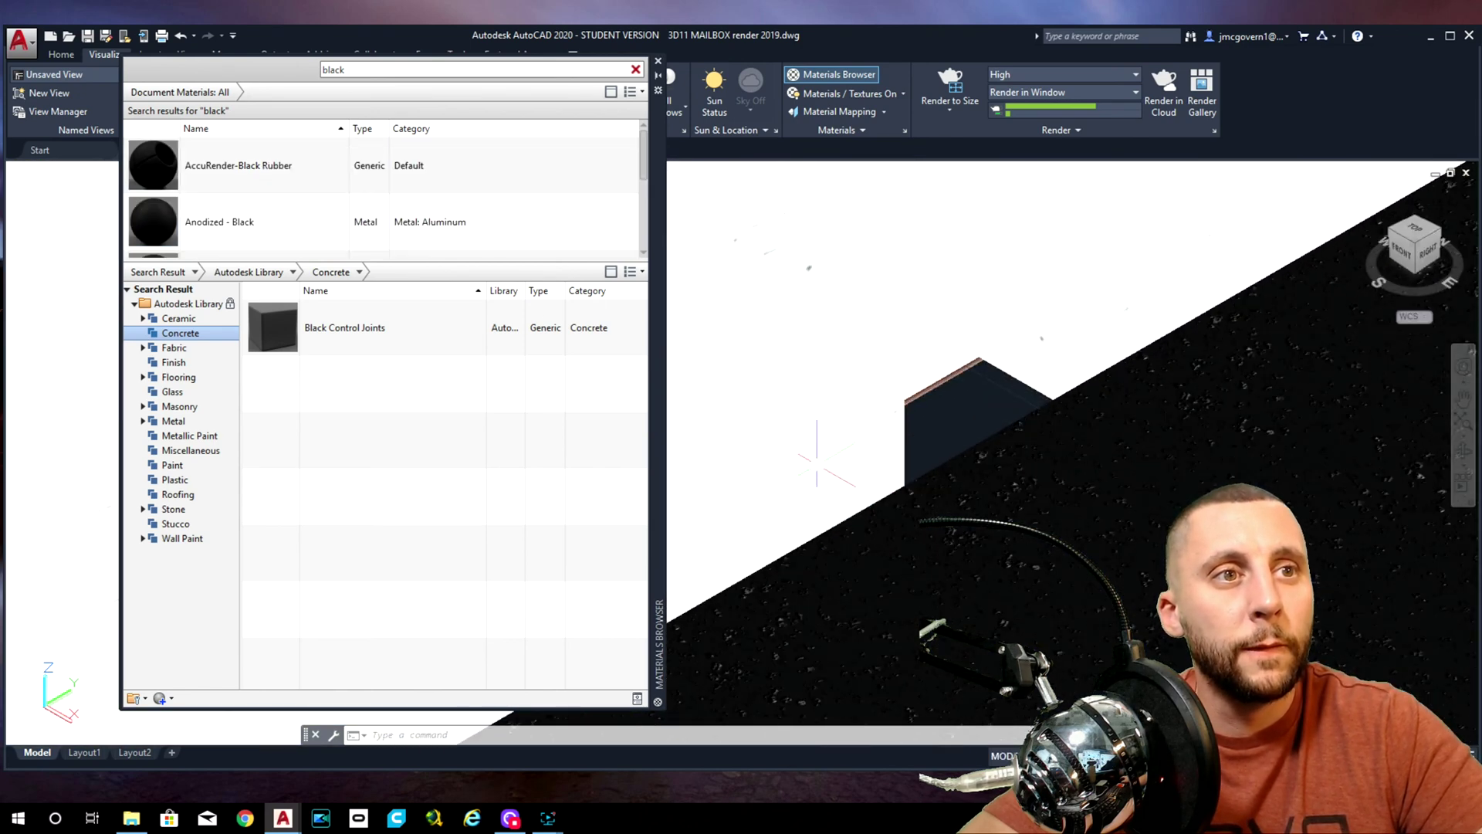
pyautogui.moveTo(231, 232); pyautogui.dragTo(969, 340)
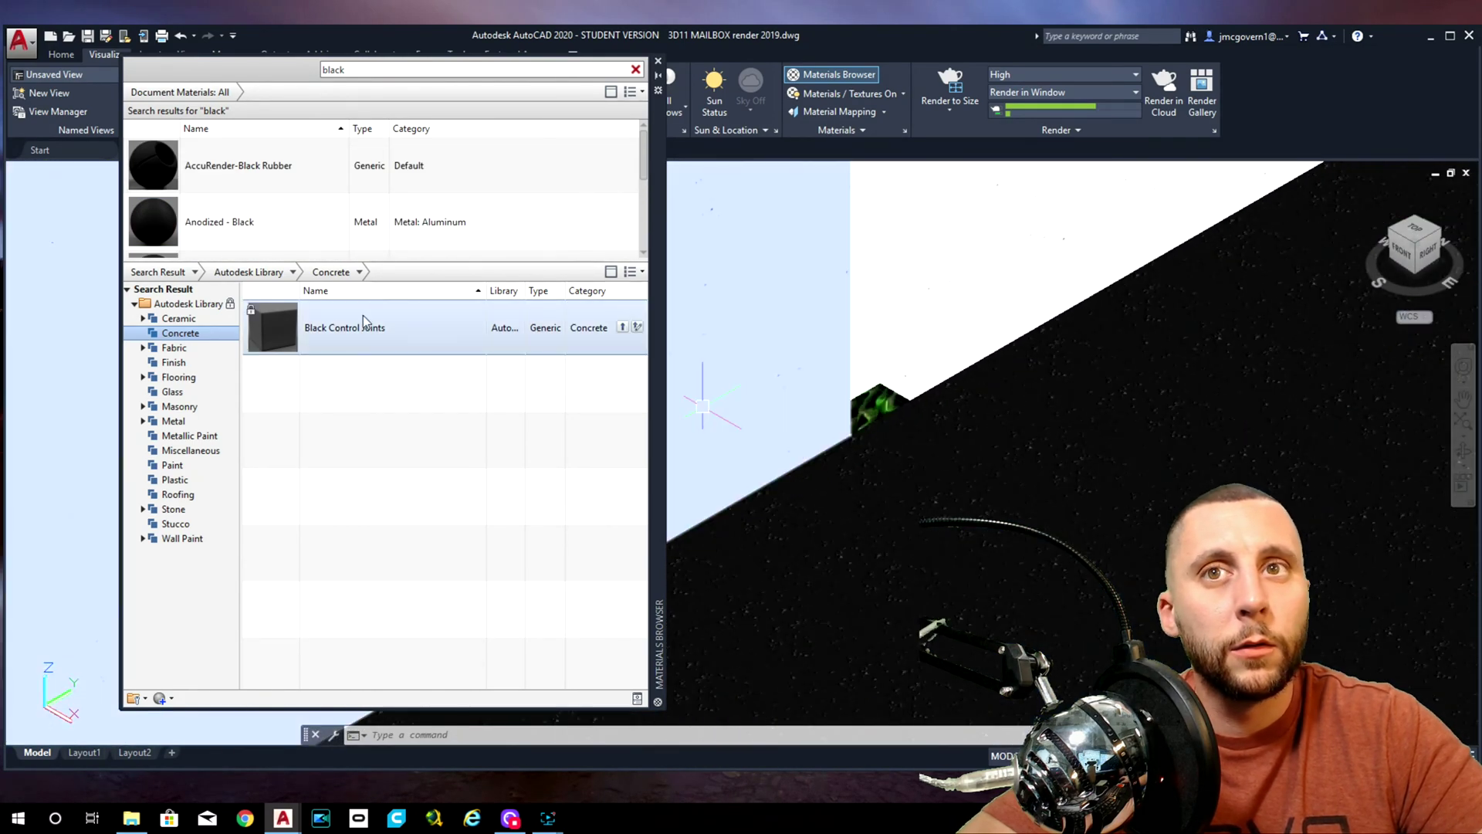
pyautogui.scroll(-1, 386, 201)
pyautogui.moveTo(232, 230); pyautogui.dragTo(915, 344)
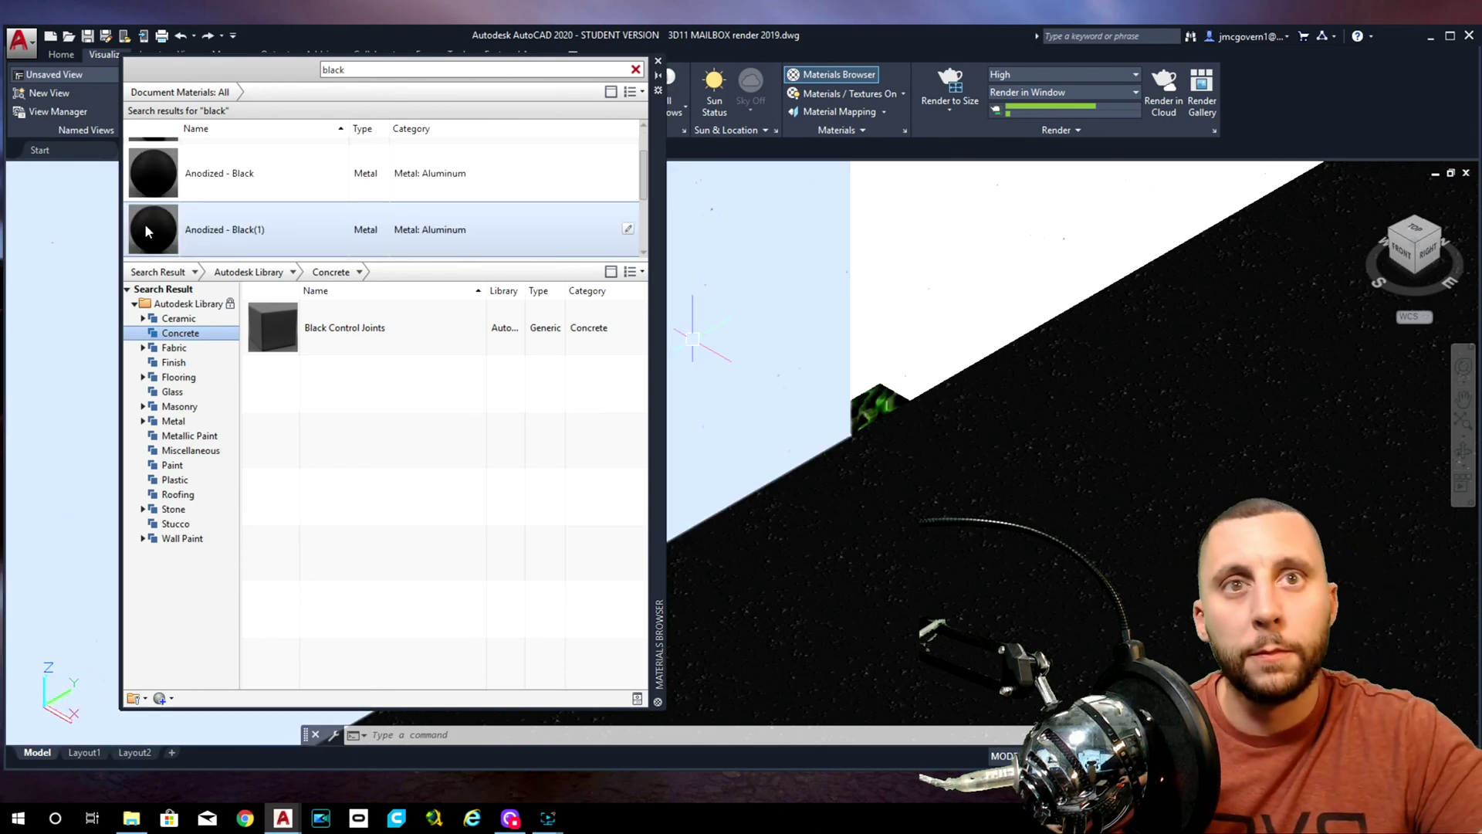
pyautogui.moveTo(149, 231); pyautogui.dragTo(884, 432)
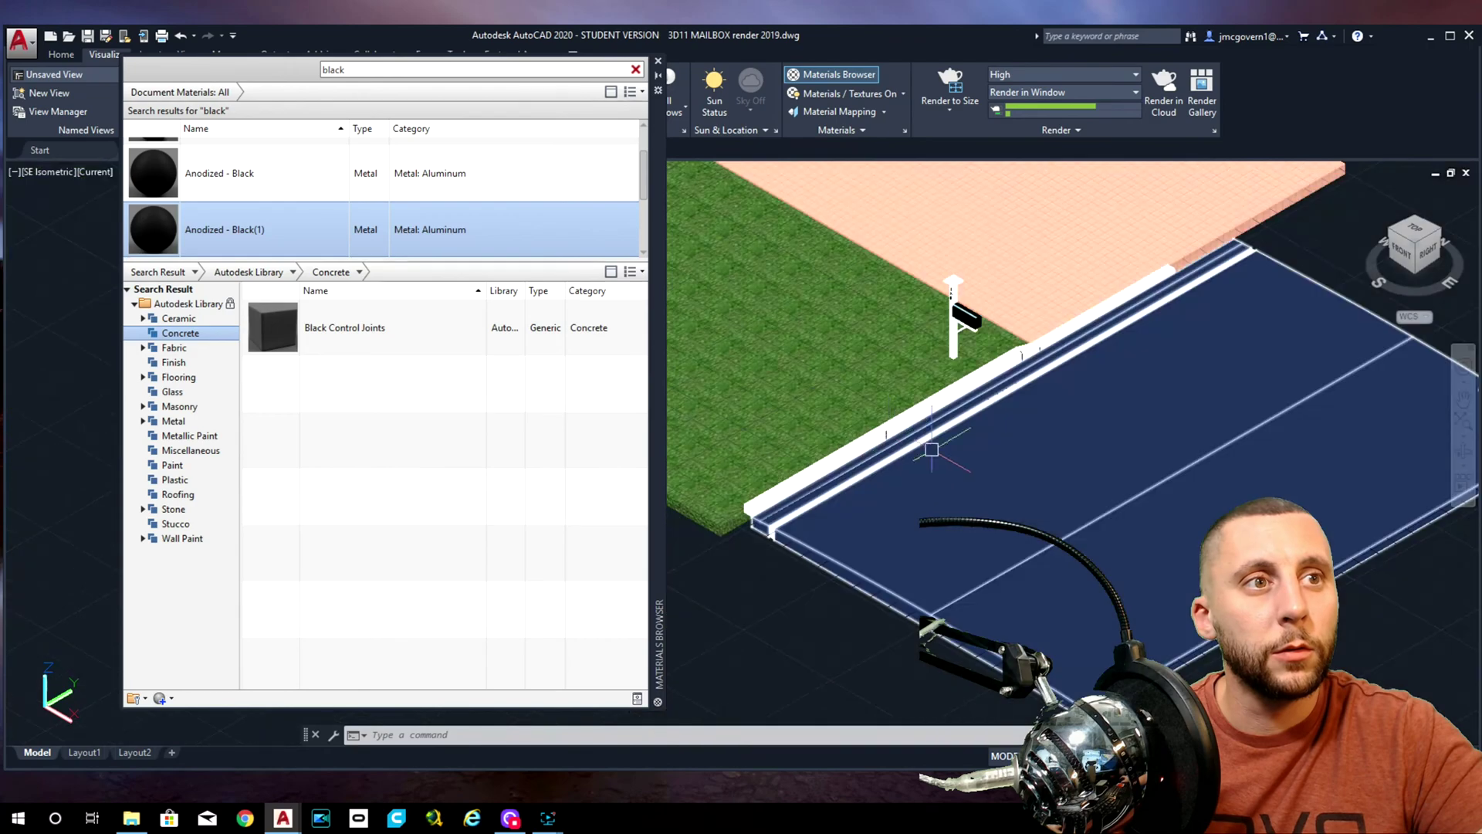
# Zoom and pan to recentre and inspect the black mailbox post.
pyautogui.scroll(10, 932, 450)
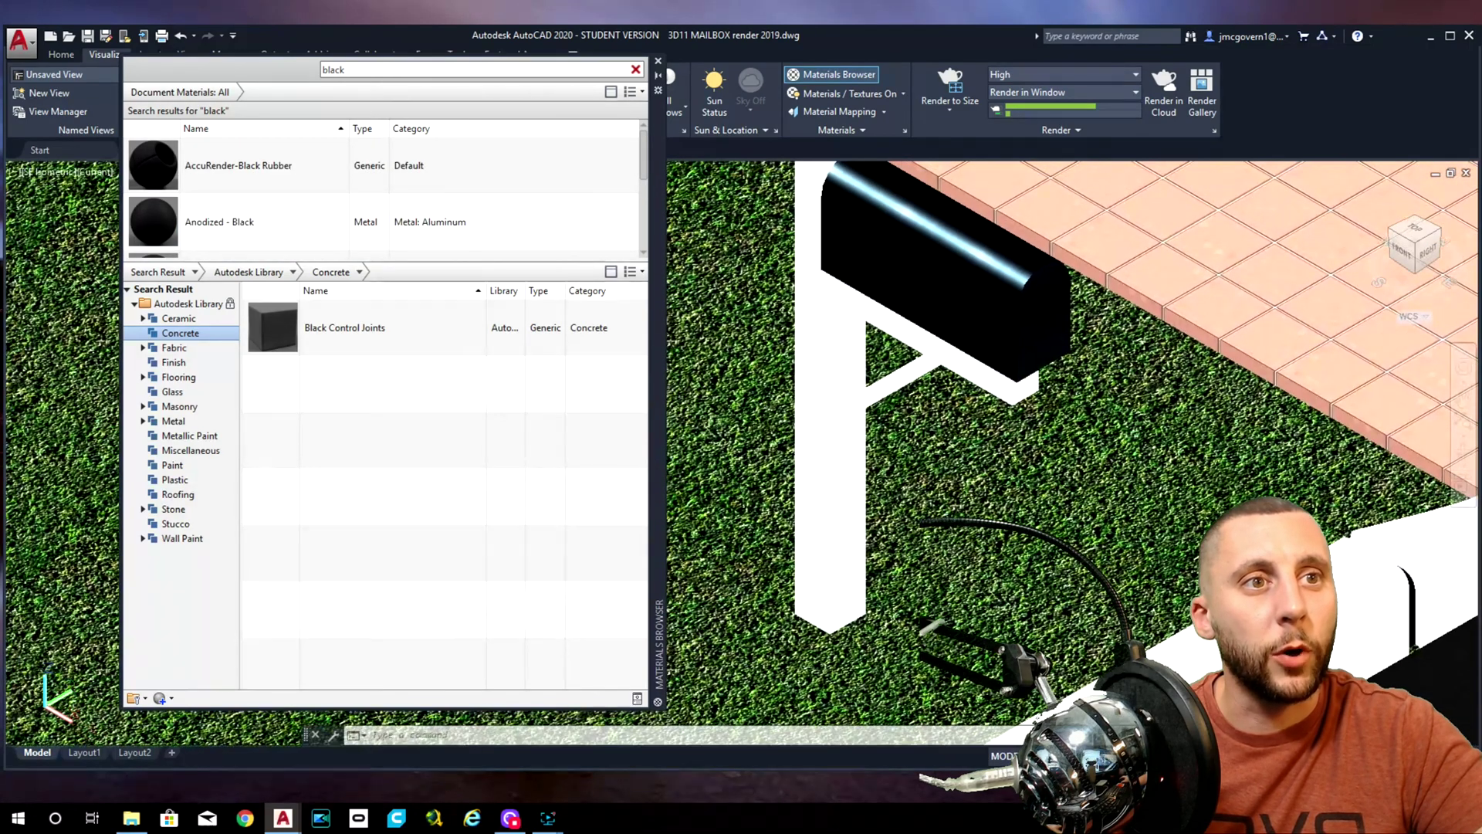
pyautogui.scroll(-2, 846, 452)
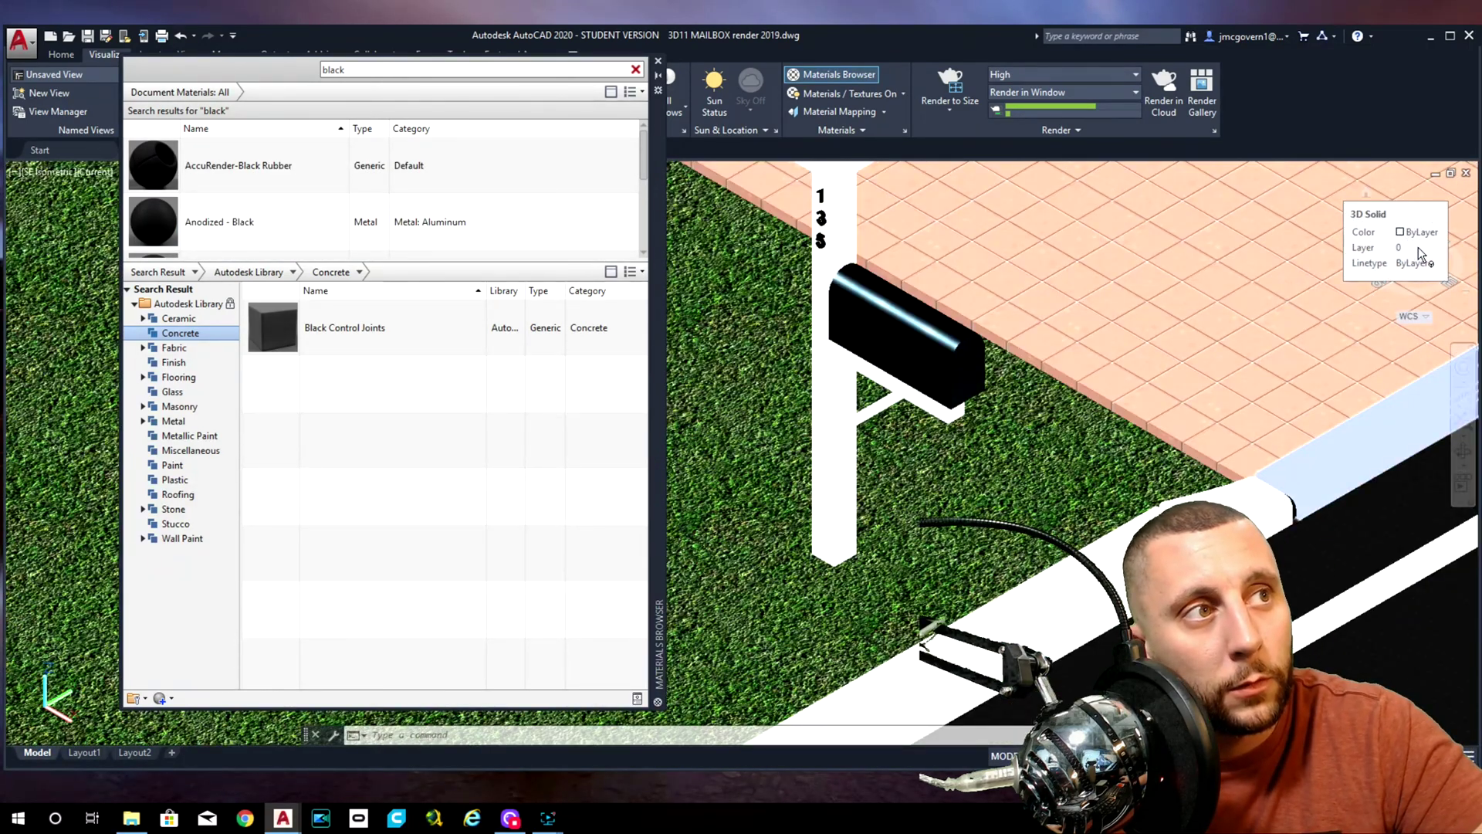
pyautogui.scroll(-5, 731, 480)
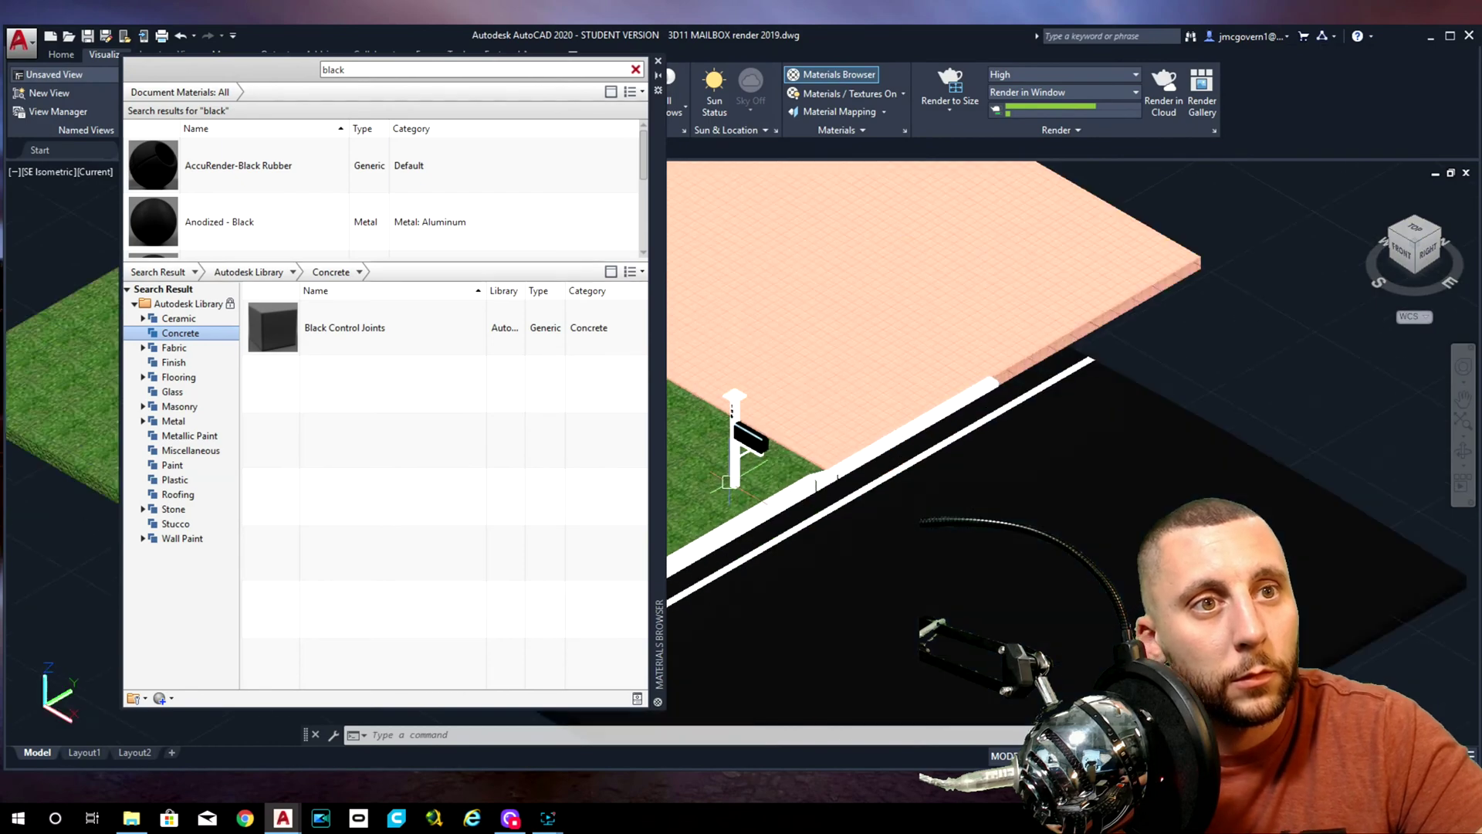
pyautogui.scroll(8, 730, 481)
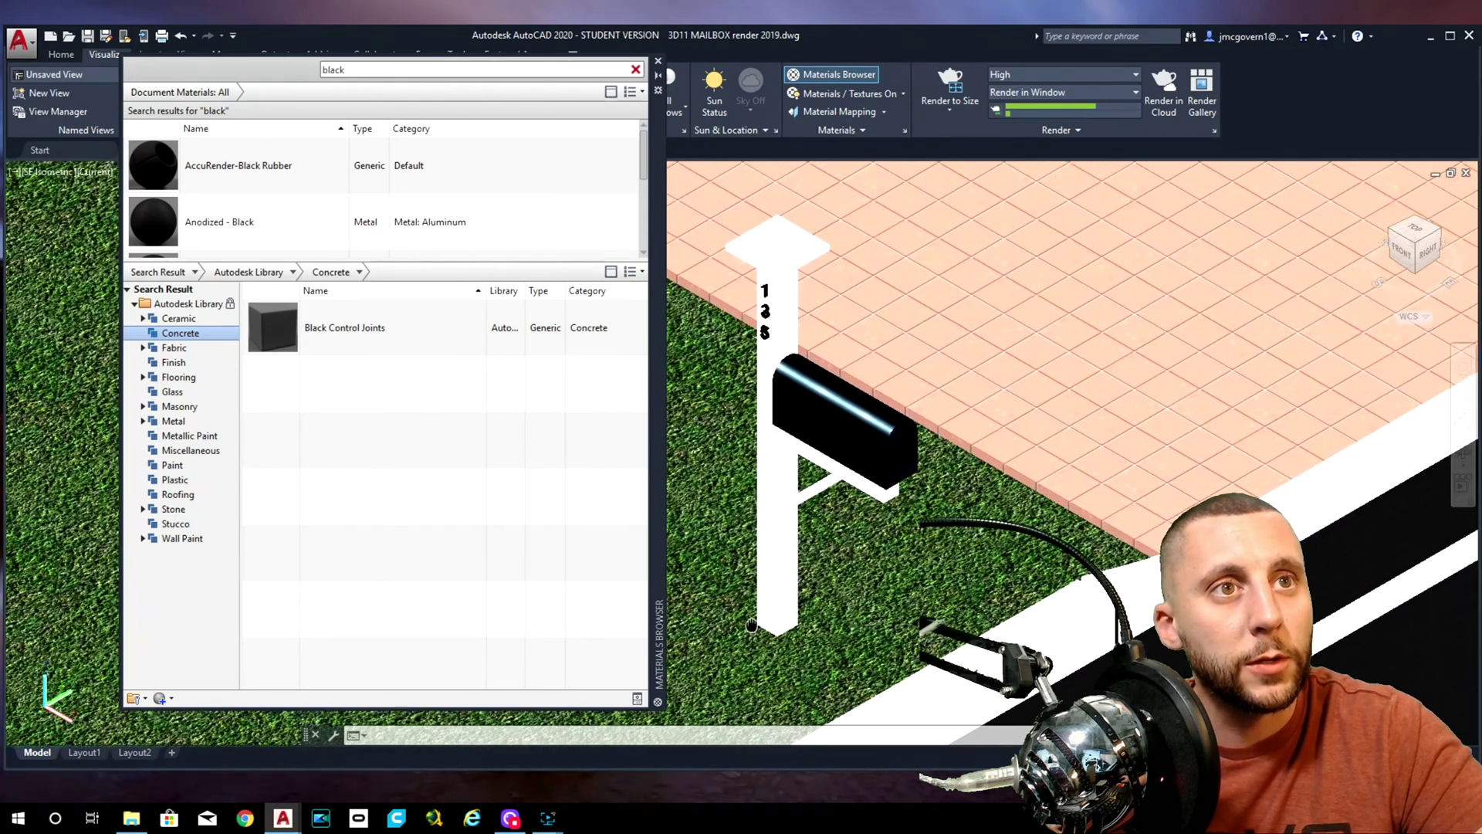
pyautogui.moveTo(751, 626); pyautogui.dragTo(687, 631, button='middle')
# Turn on Sun Status and adjust the sun's date and time sliders.
pyautogui.click(658, 62)
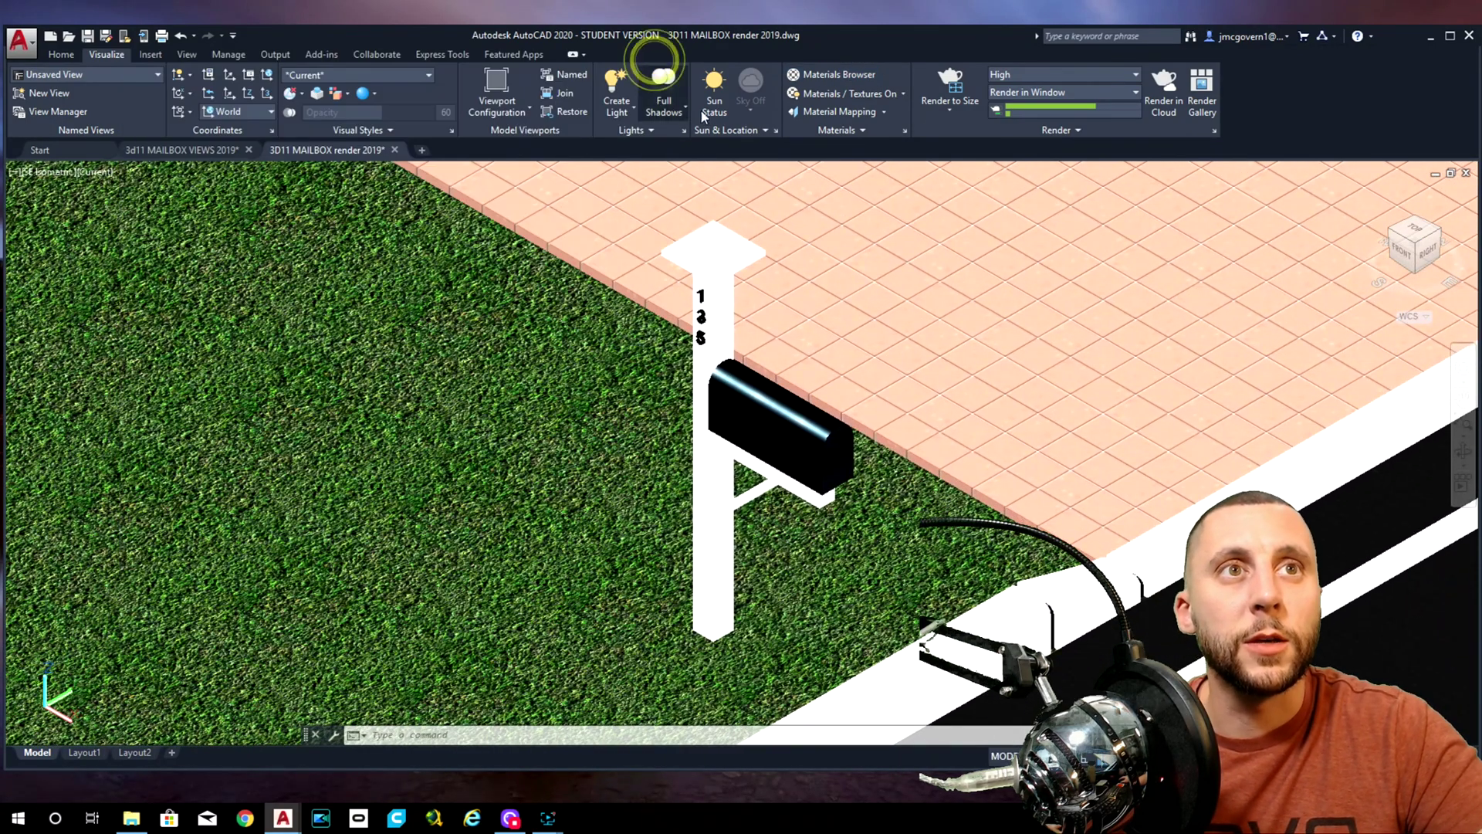
pyautogui.click(717, 99)
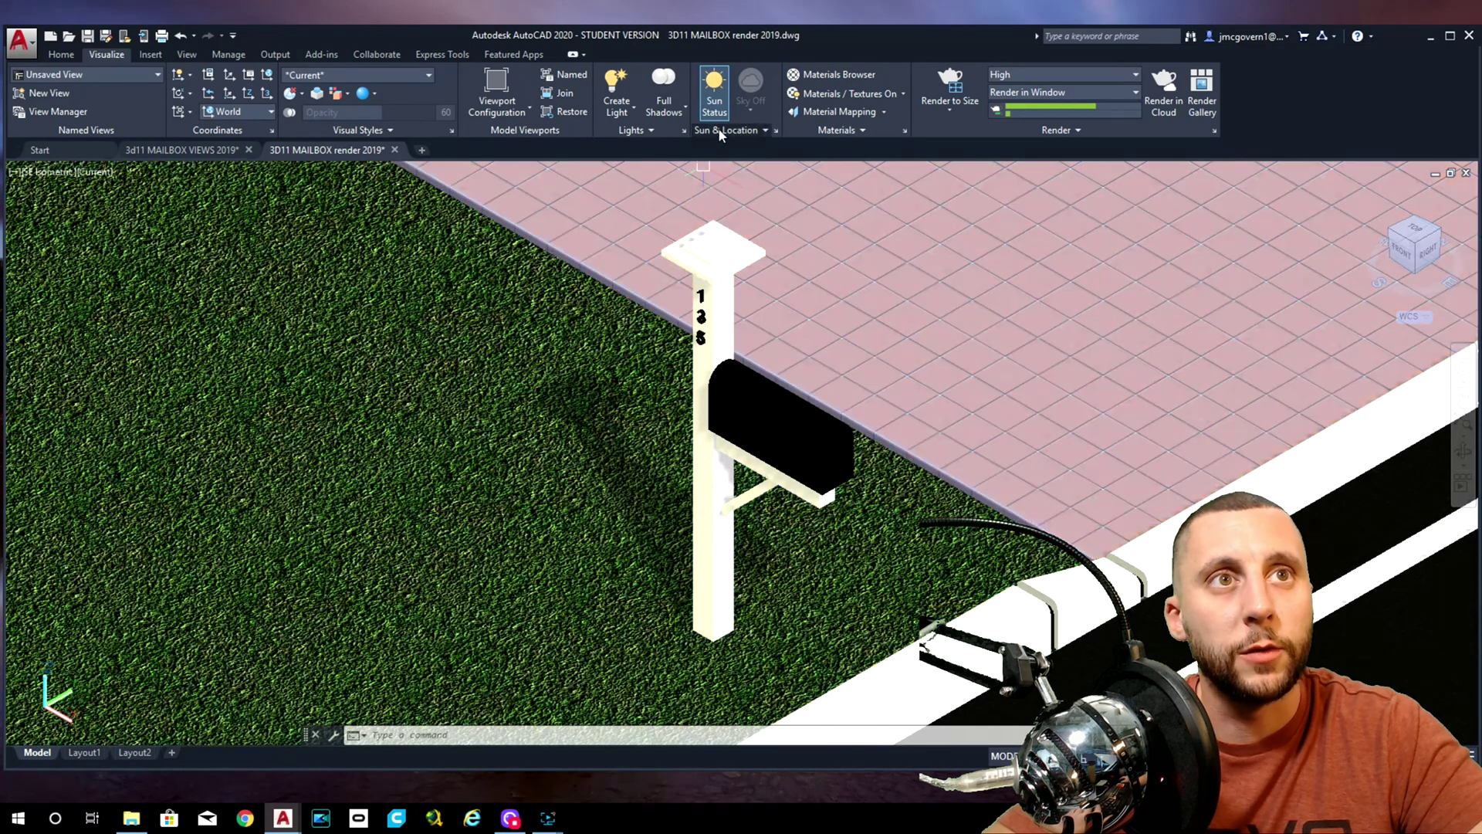
pyautogui.click(719, 129)
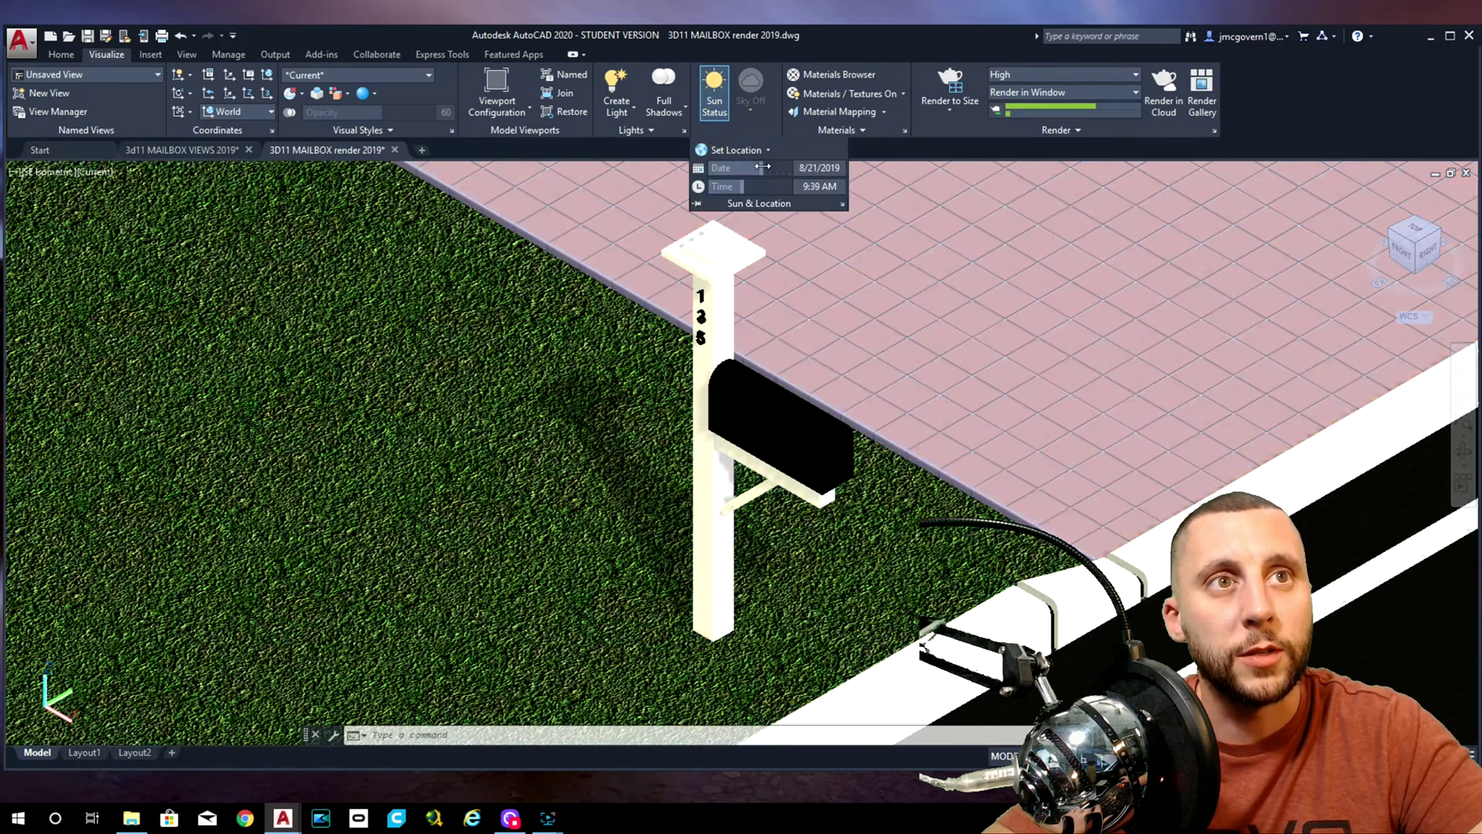
pyautogui.moveTo(762, 168); pyautogui.dragTo(760, 168)
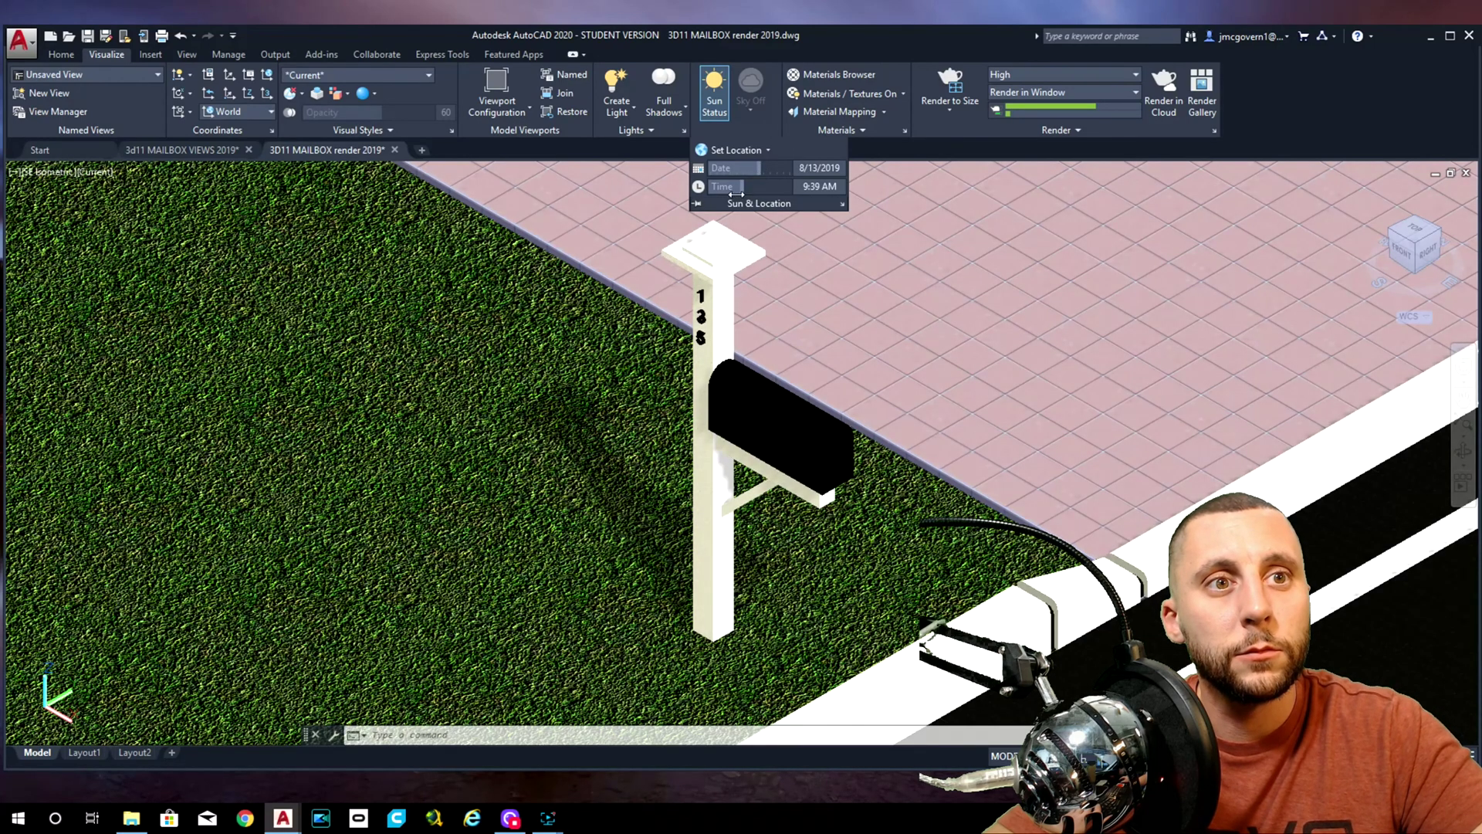
pyautogui.moveTo(741, 190); pyautogui.dragTo(744, 195)
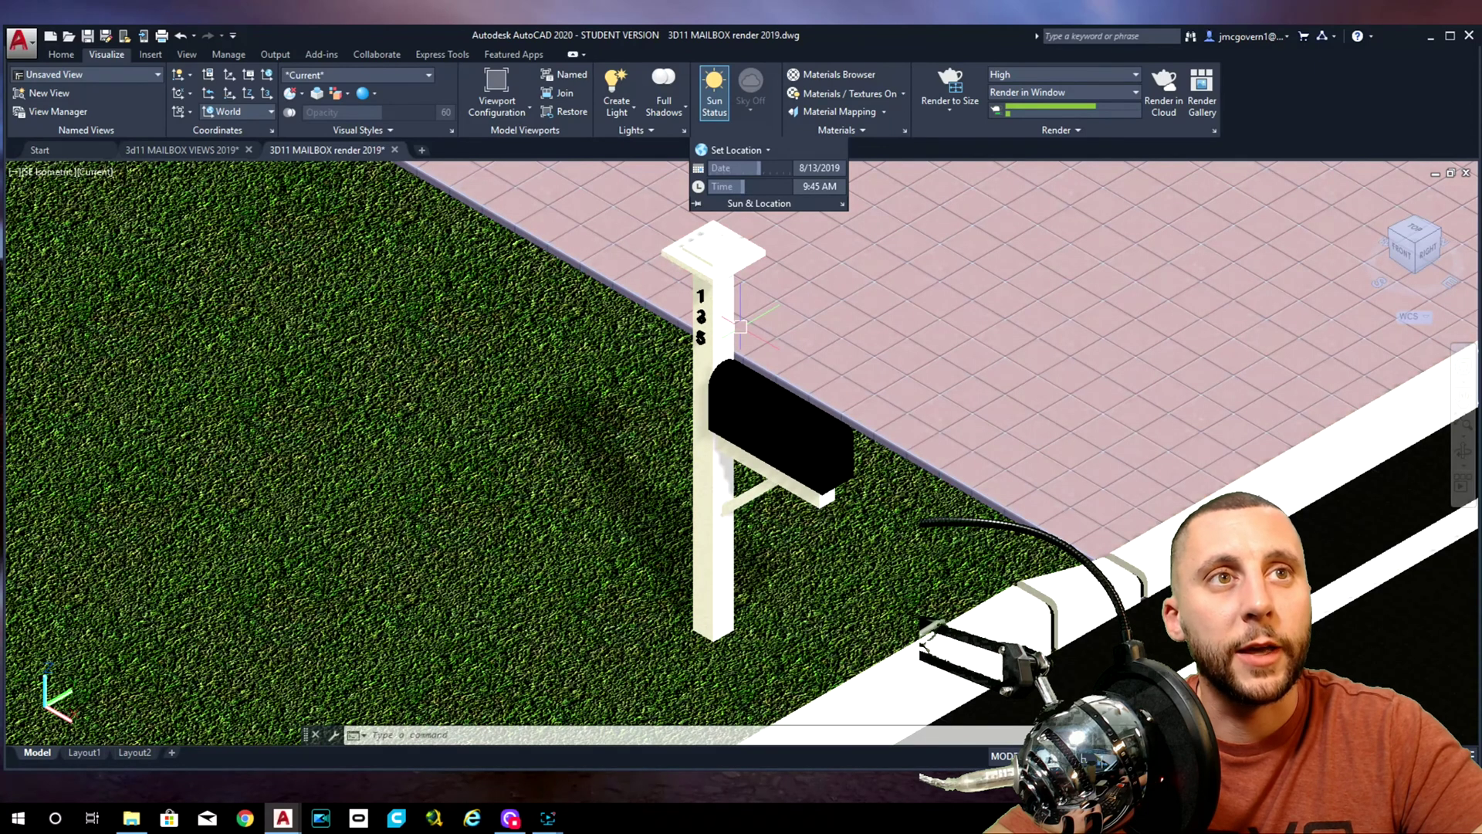
pyautogui.click(631, 131)
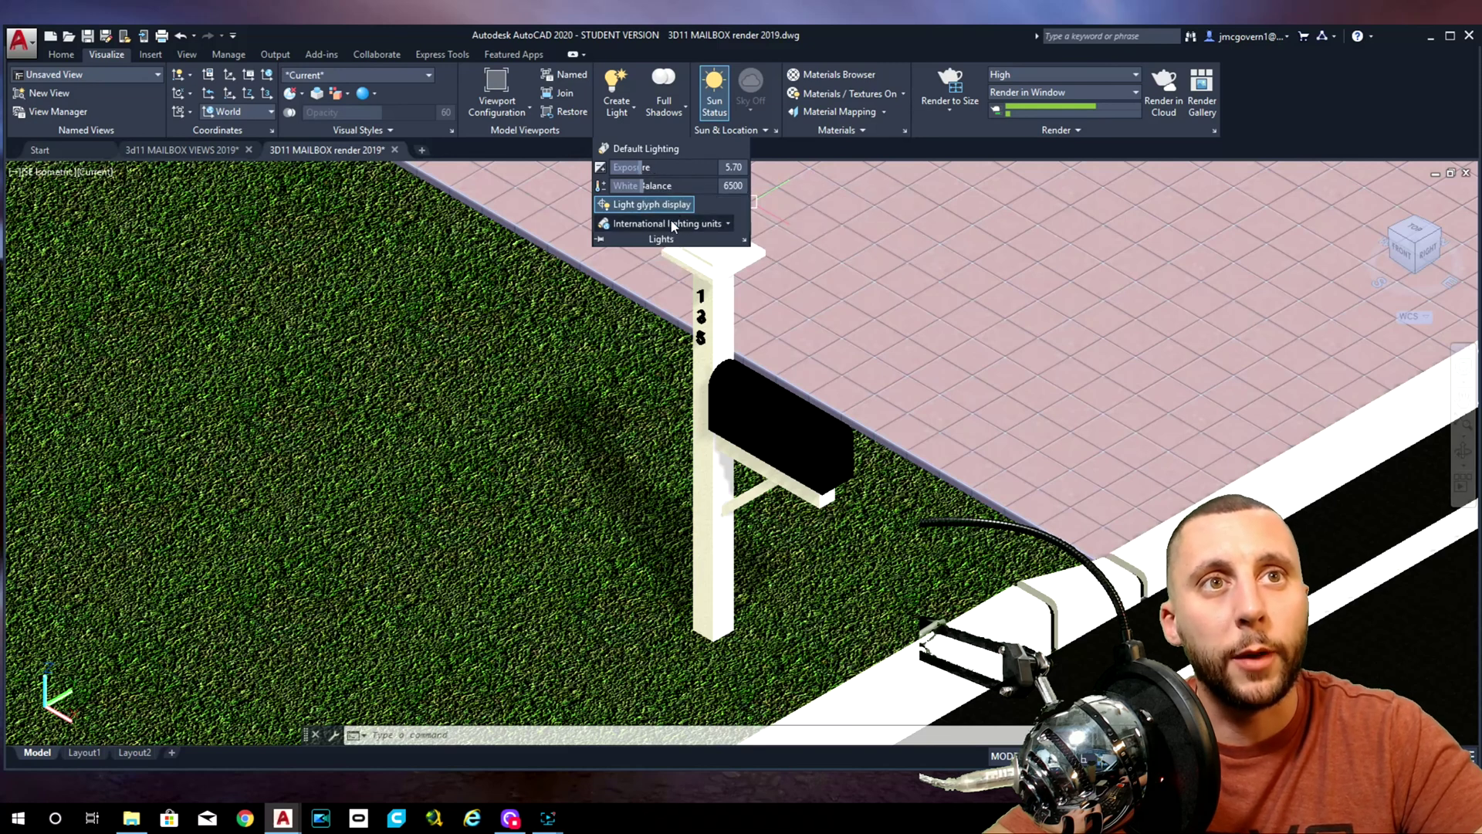
# Set the render preset to Medium and start a test render.
pyautogui.click(1008, 74)
pyautogui.click(1008, 105)
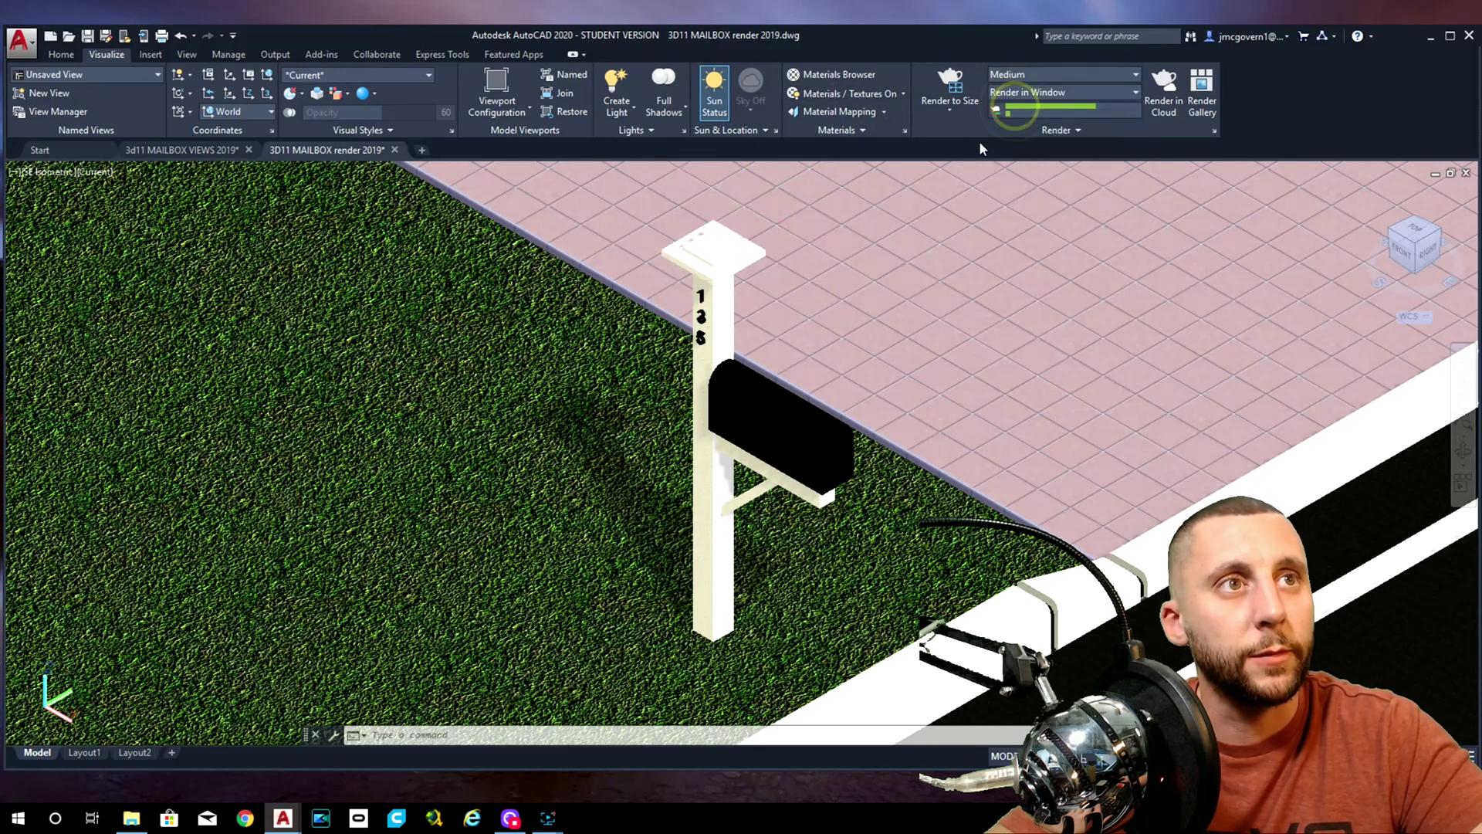
pyautogui.click(950, 83)
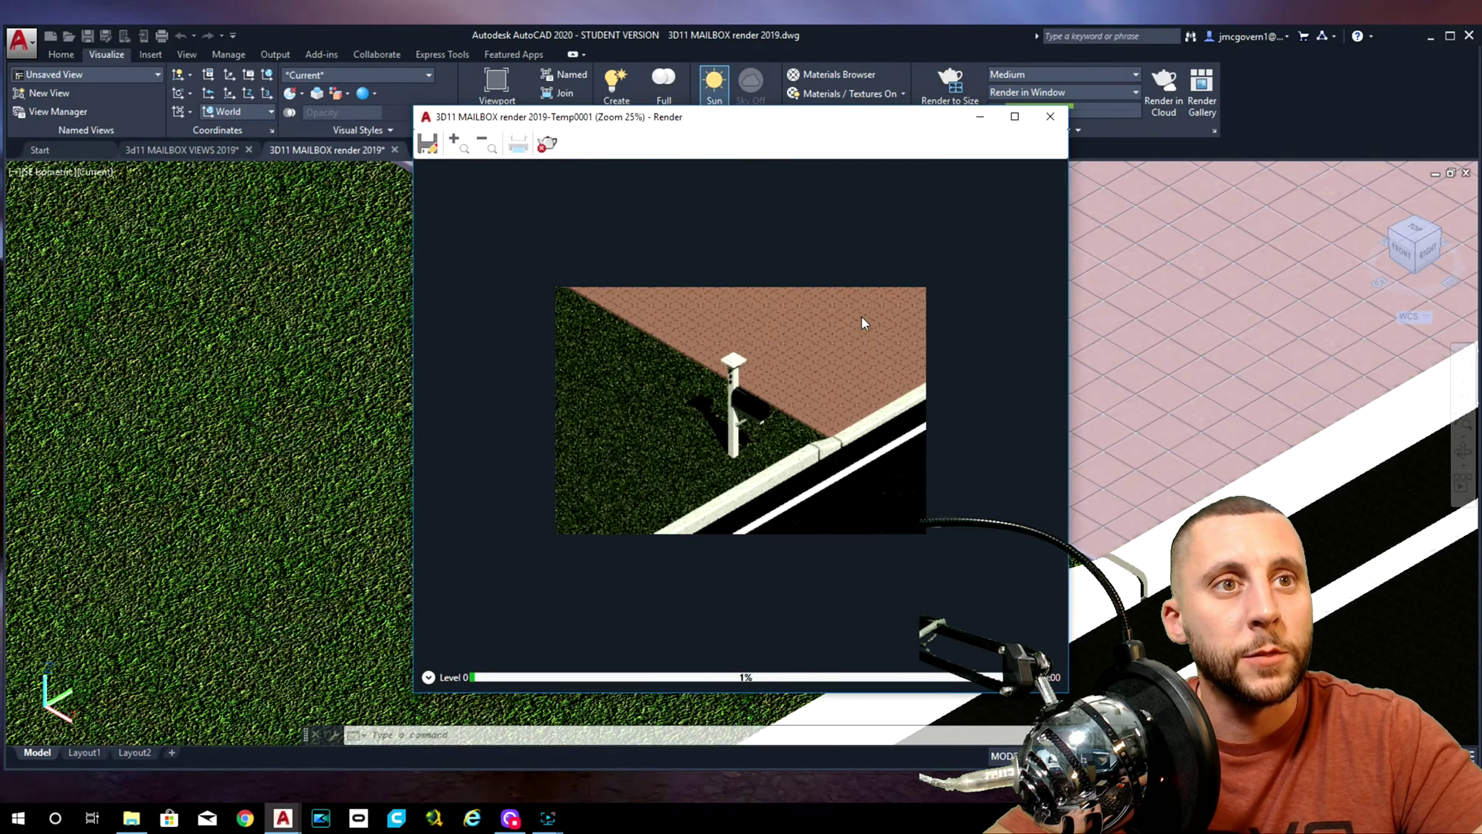
# Cancel the test render and drag the Lights panel exposure down to 4.60.
pyautogui.click(546, 144)
pyautogui.click(1052, 116)
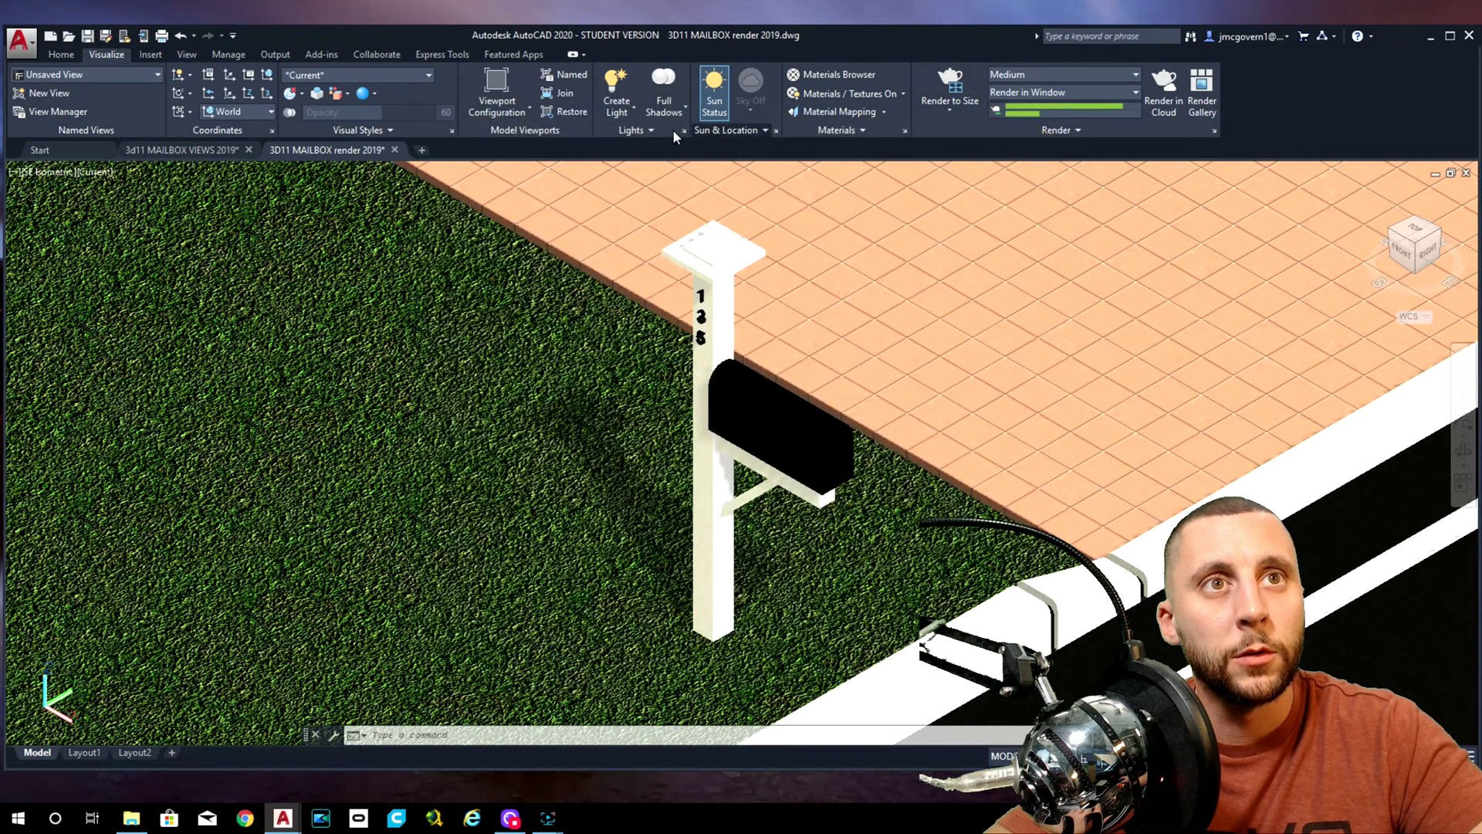
pyautogui.click(647, 132)
pyautogui.click(635, 167)
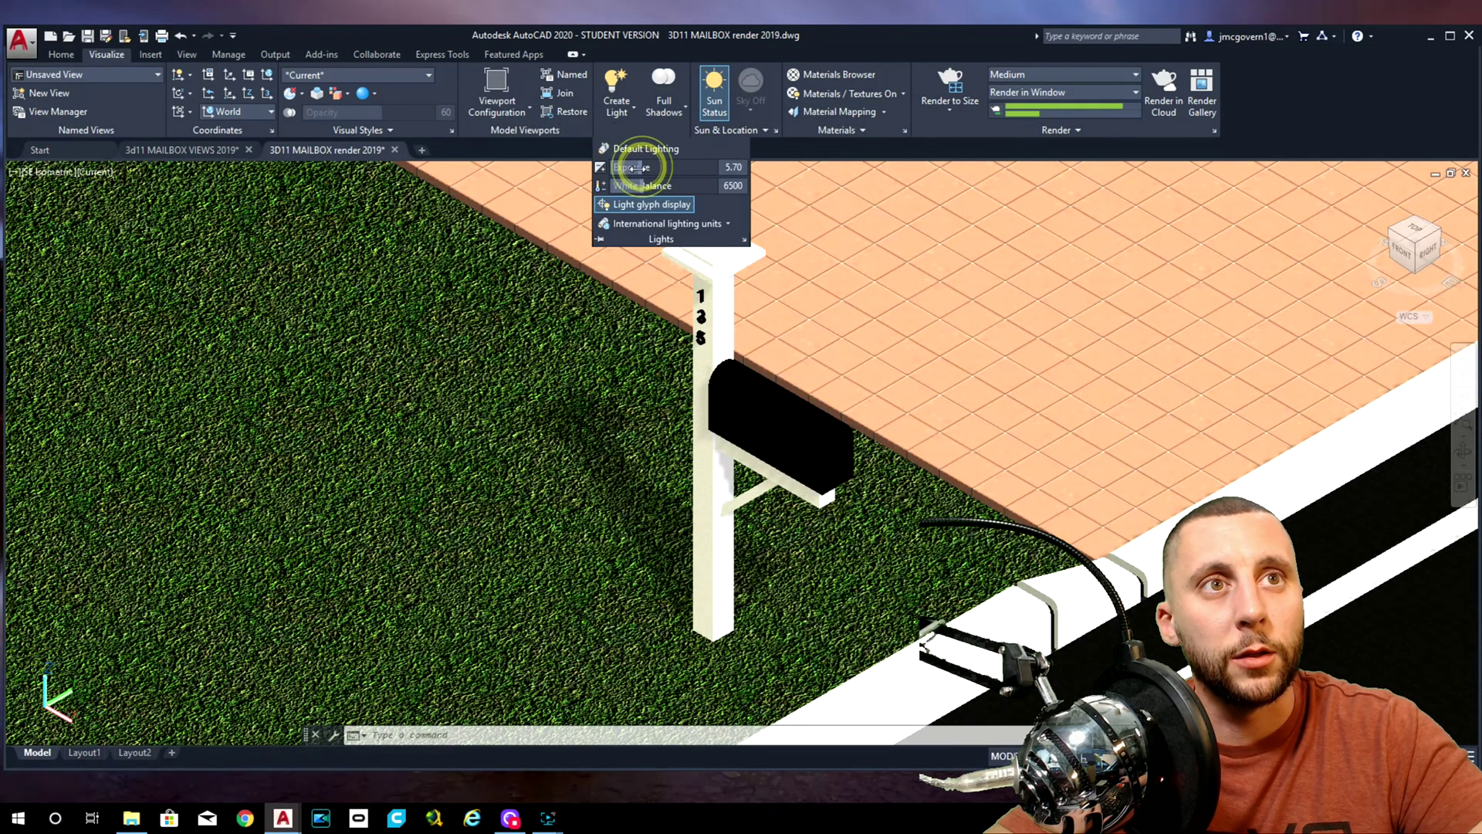
pyautogui.moveTo(634, 167); pyautogui.dragTo(629, 168)
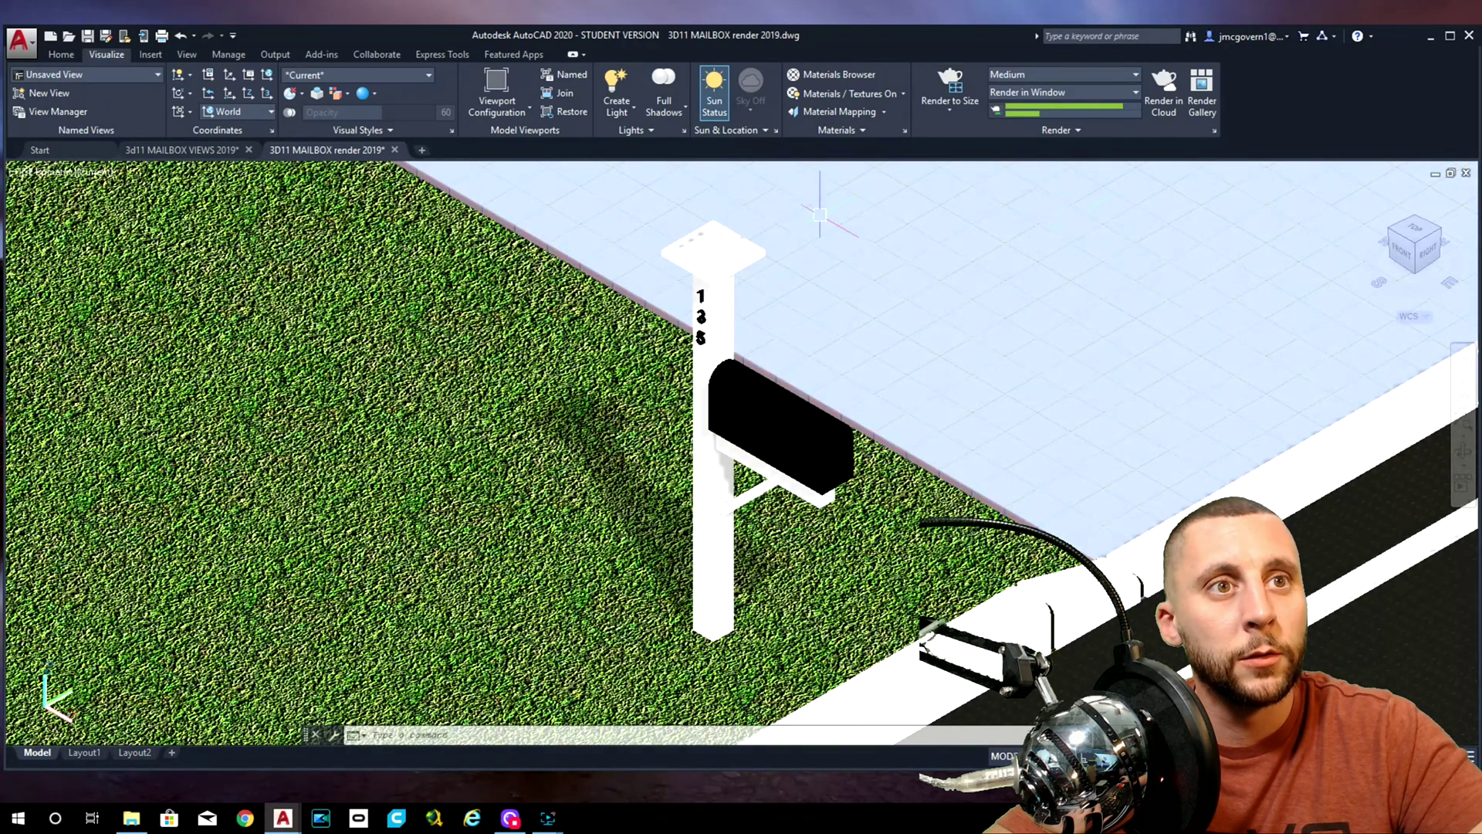
# Zoom closer to the mailbox, re-render, then cancel and close the Render window.
pyautogui.scroll(2, 820, 215)
pyautogui.moveTo(994, 187); pyautogui.dragTo(1014, 166, button='middle')
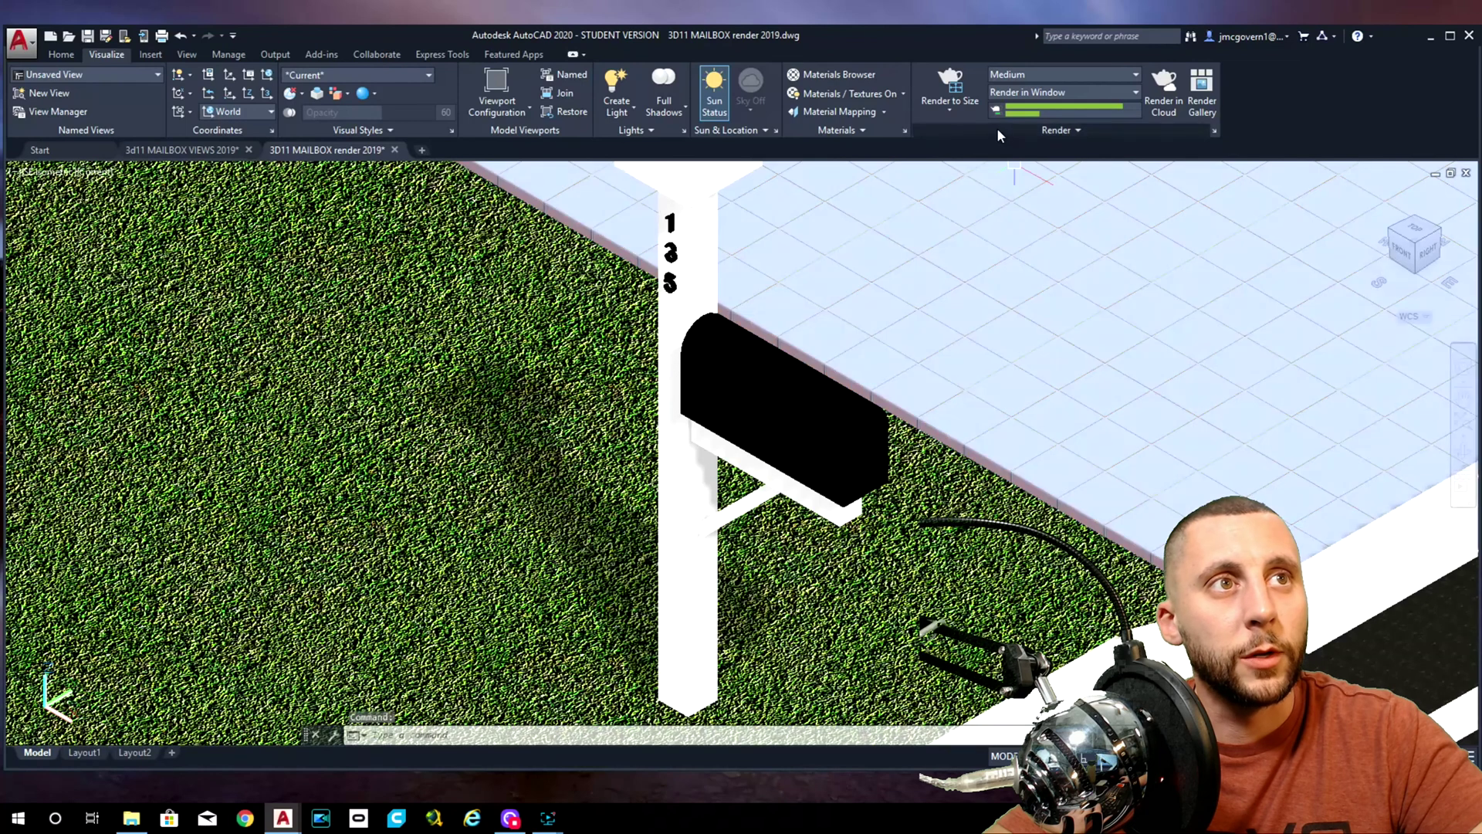
pyautogui.click(950, 84)
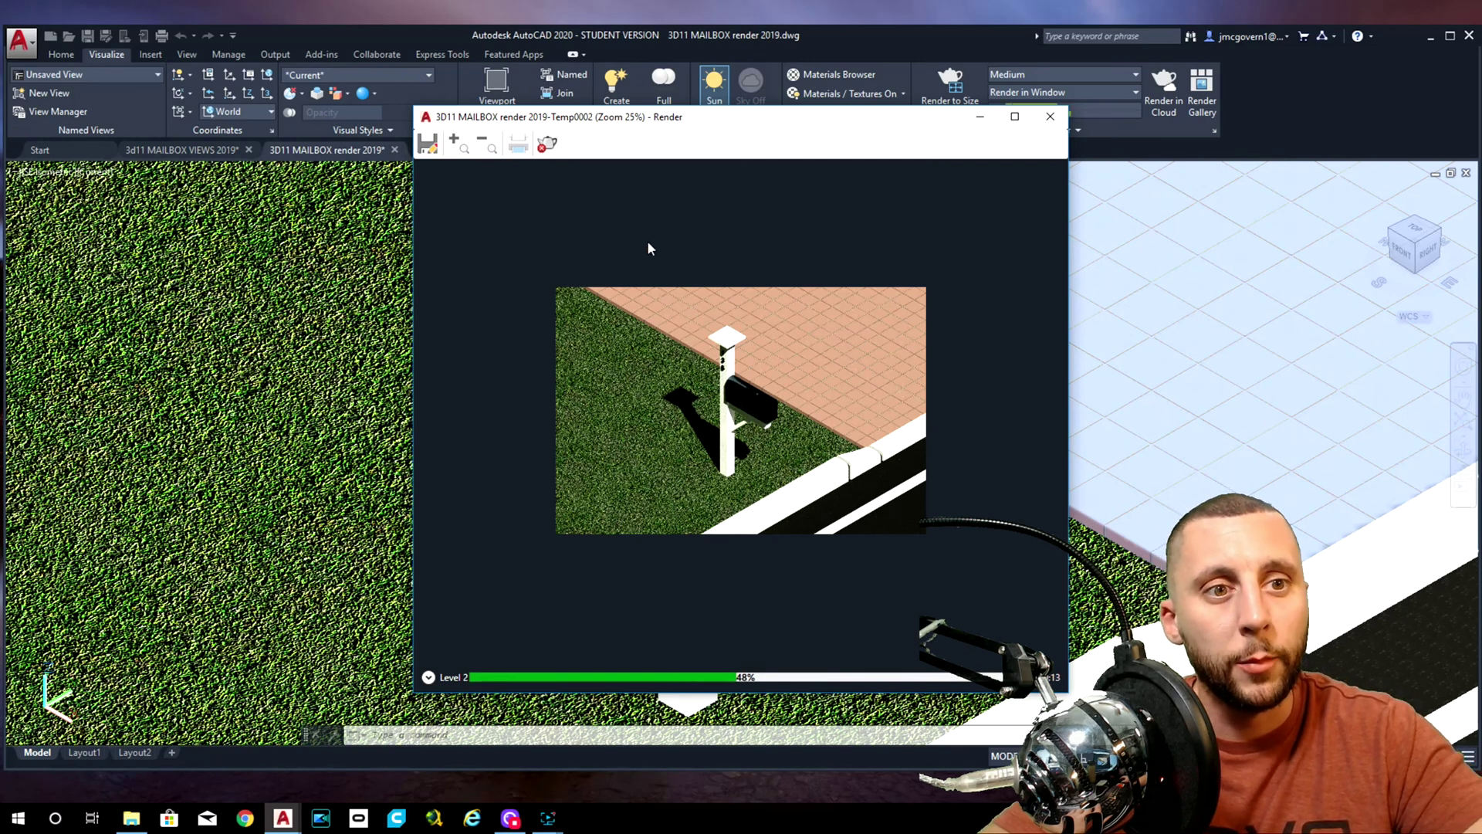
pyautogui.click(546, 146)
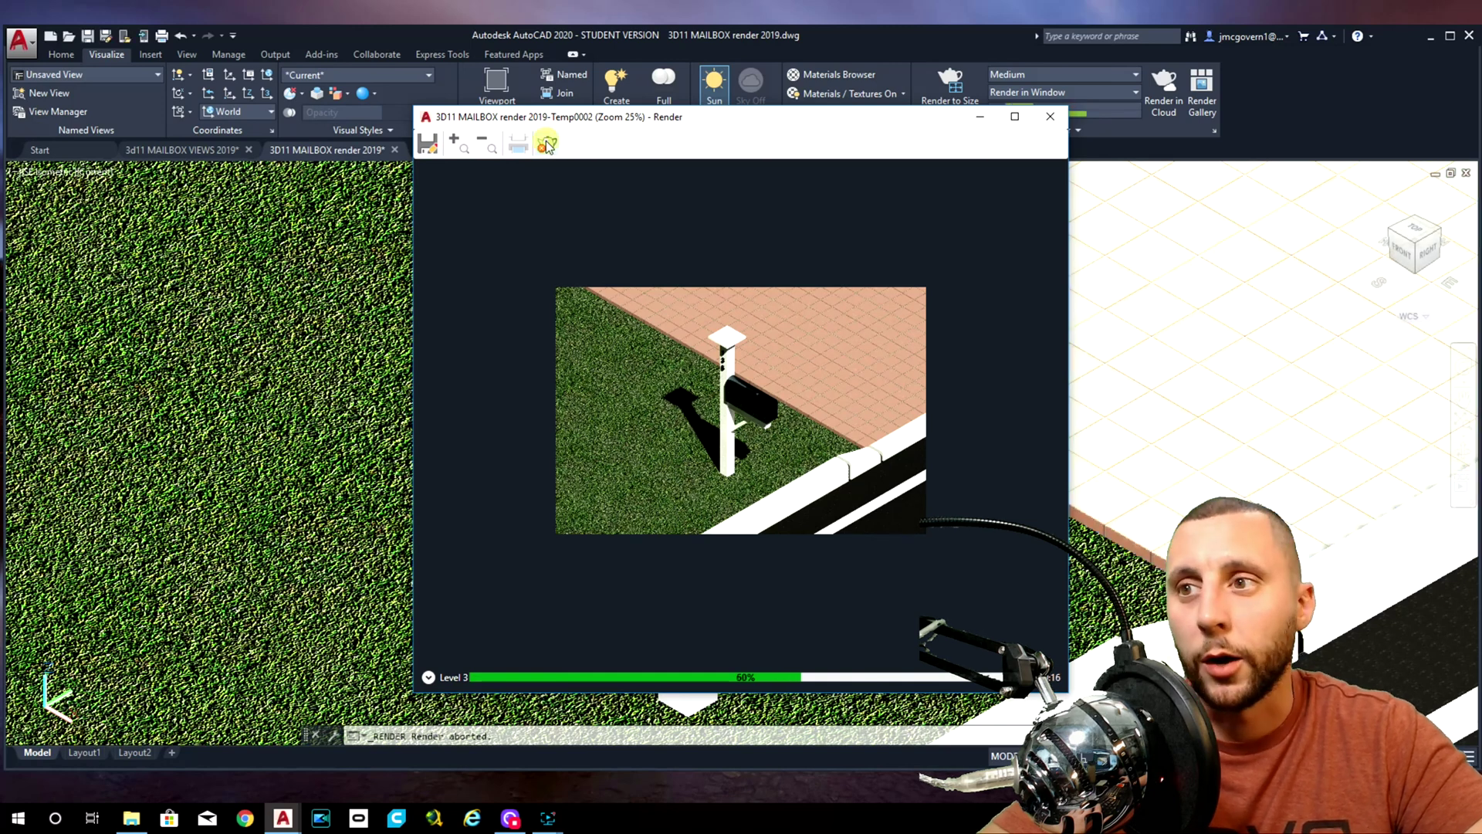
pyautogui.click(1048, 120)
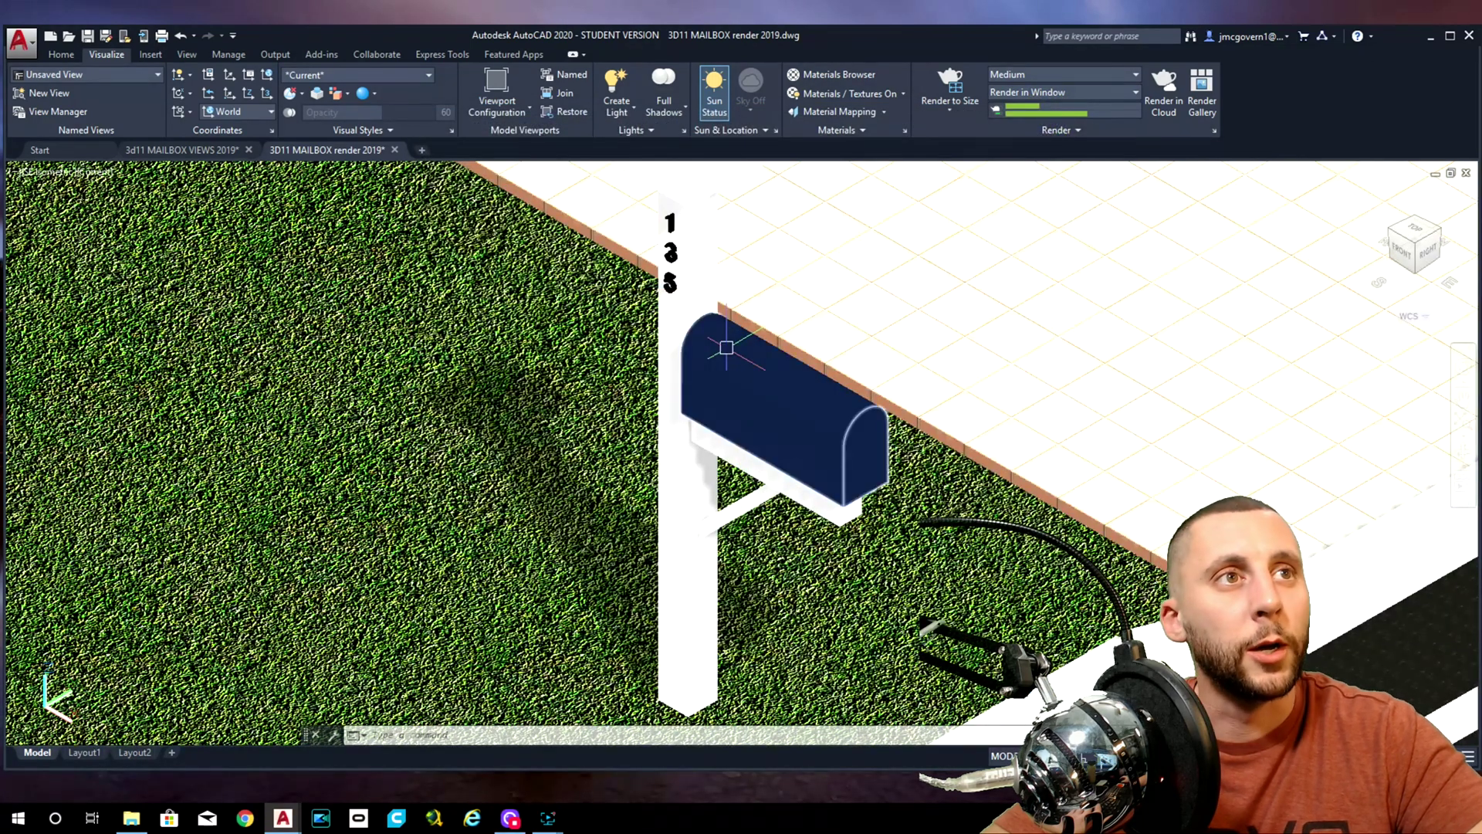
# Set the Render Presets dropdown to High.
pyautogui.moveTo(727, 348)
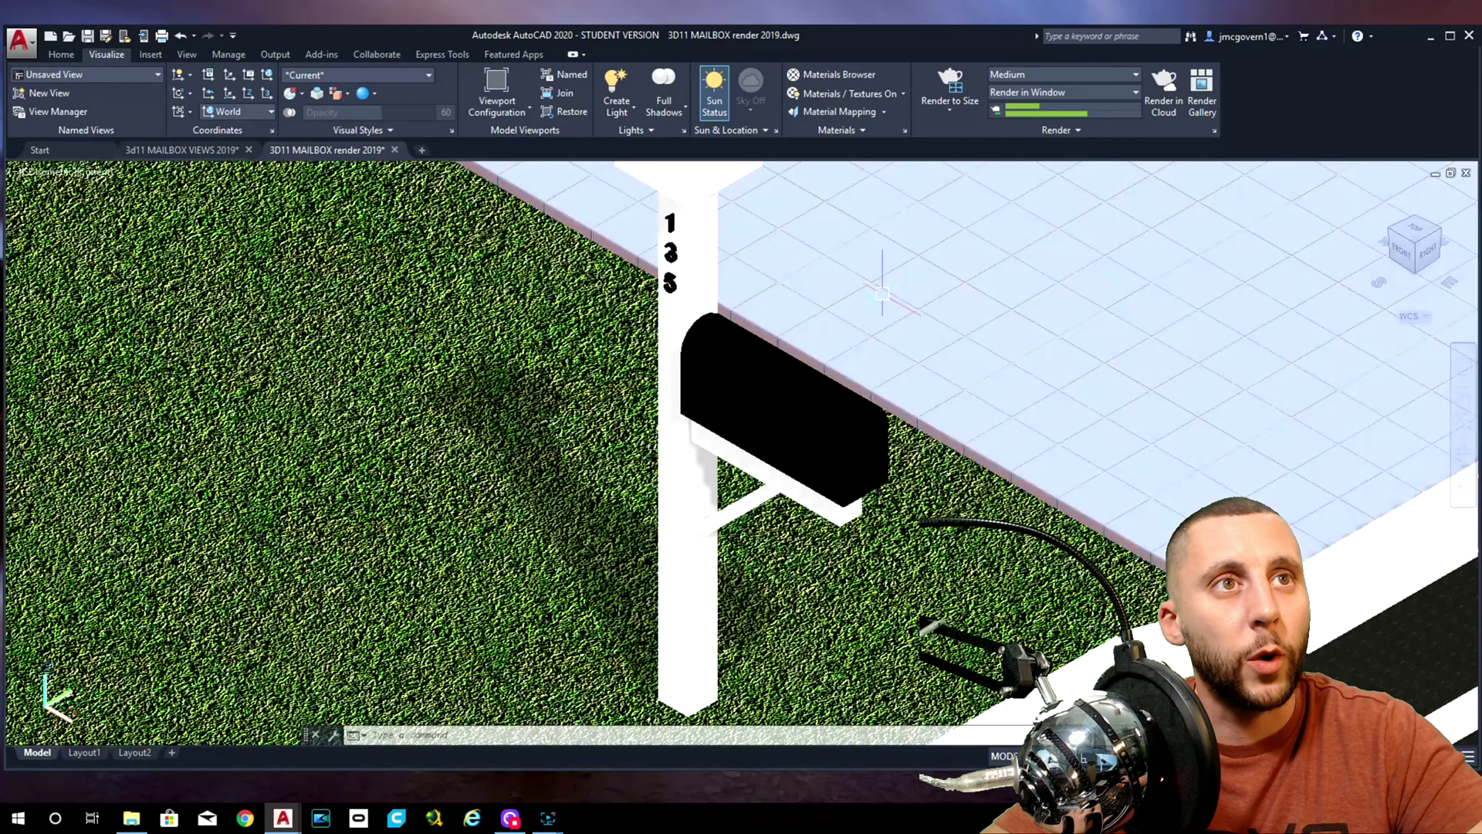
pyautogui.click(1013, 73)
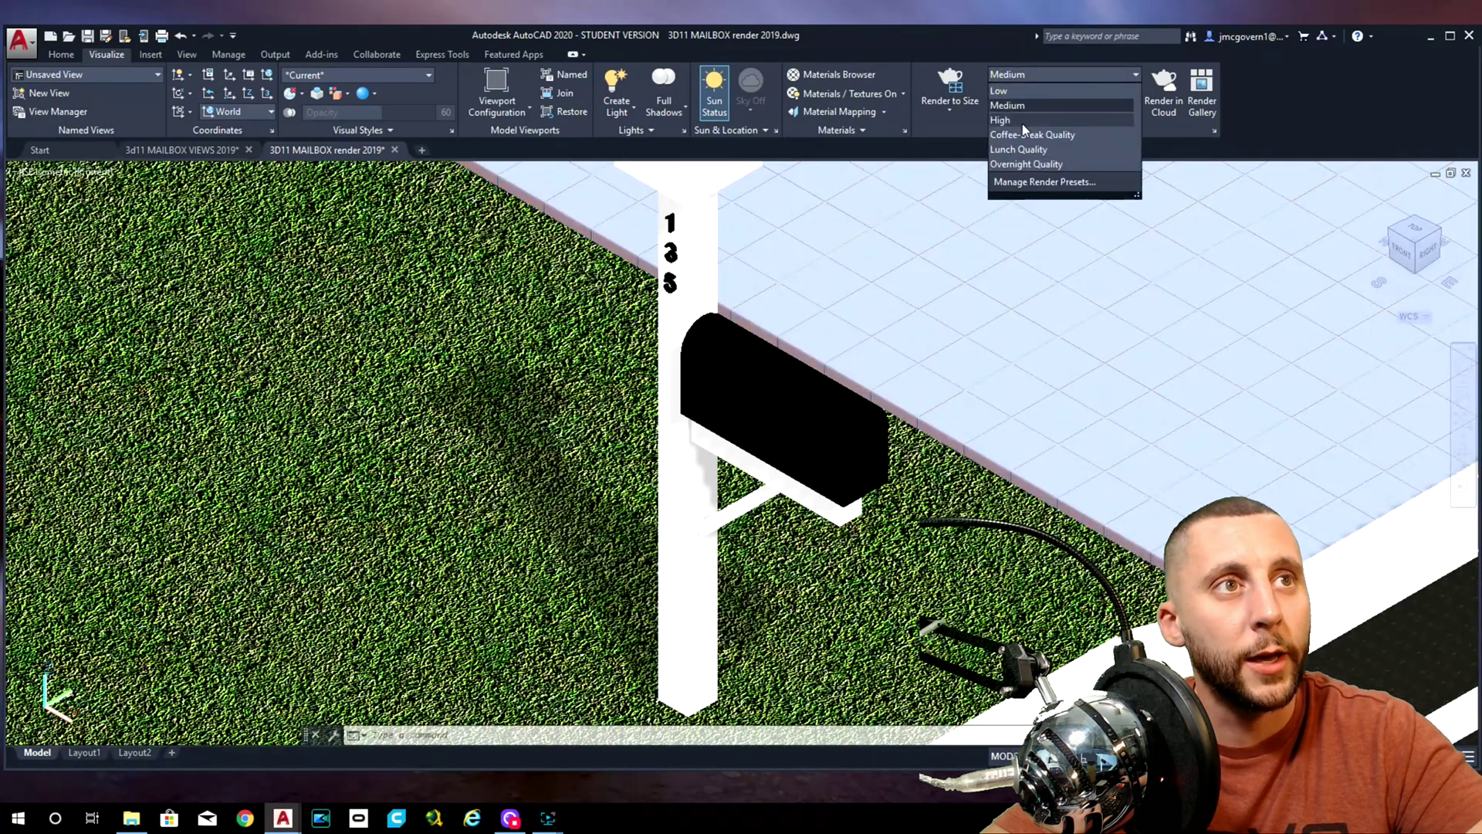
pyautogui.click(1022, 121)
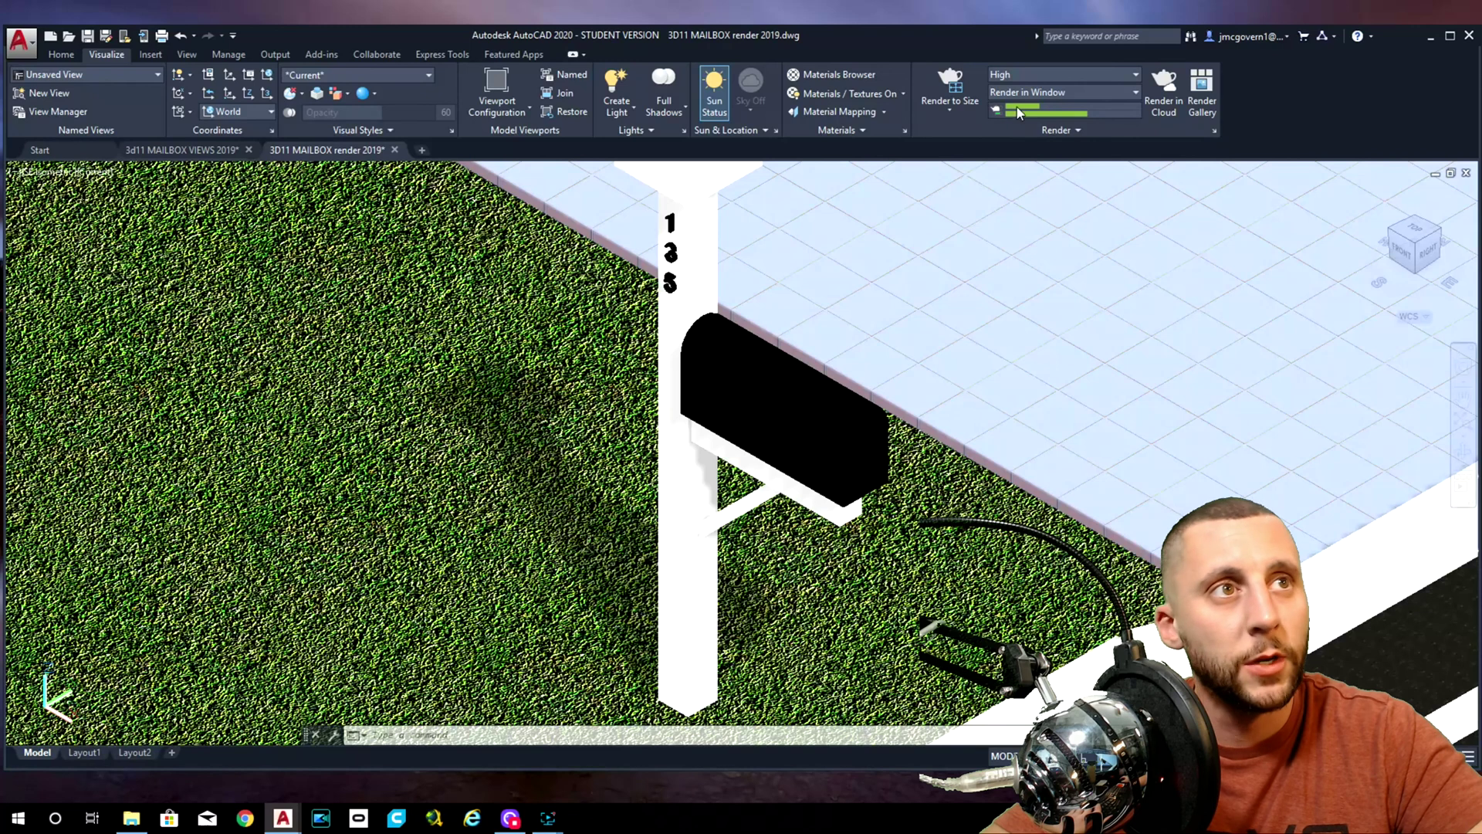
# Render to size at 1920 x 1080 px - Full HDTV.
pyautogui.click(953, 105)
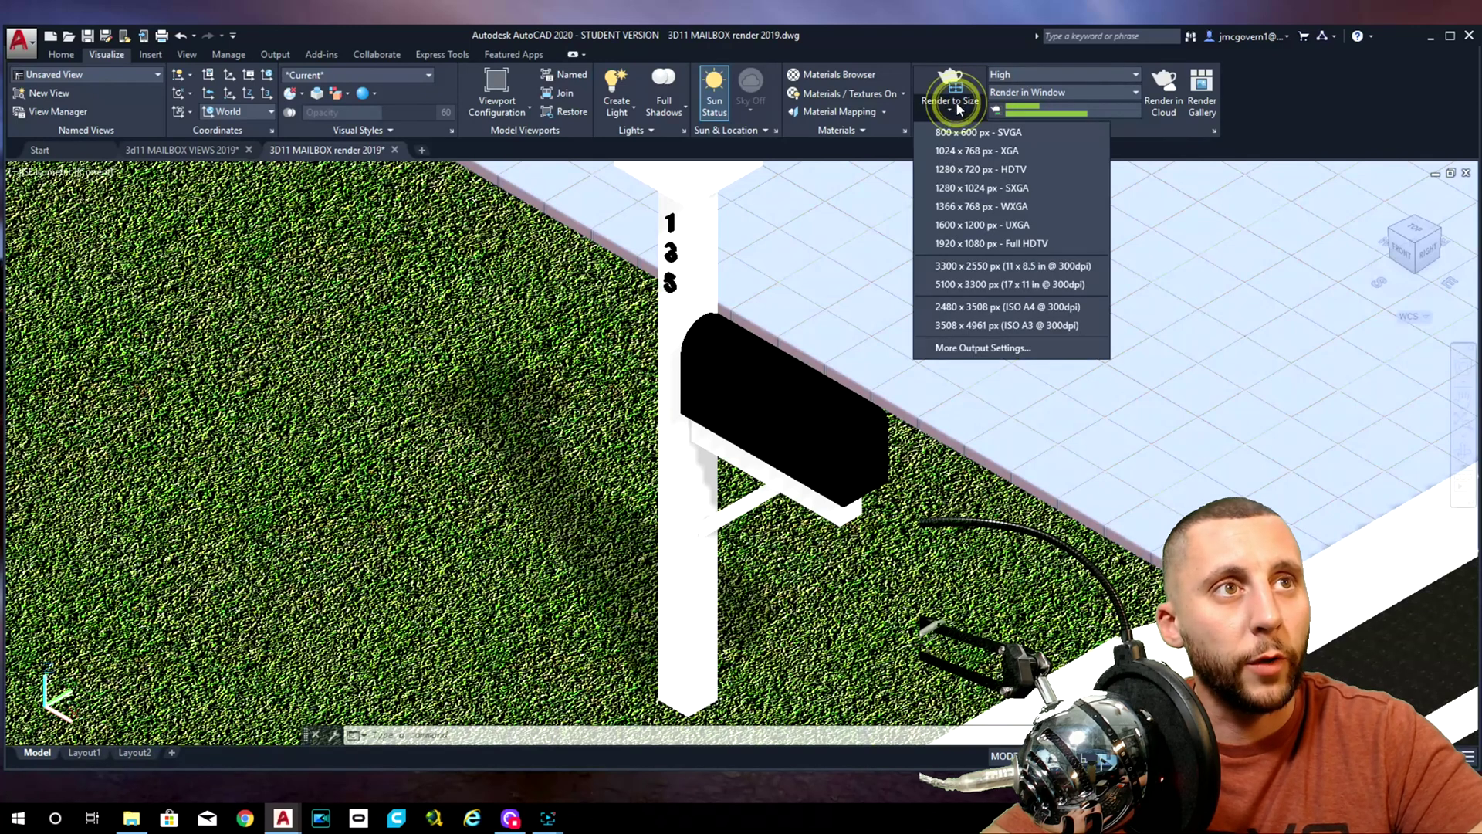
pyautogui.click(963, 244)
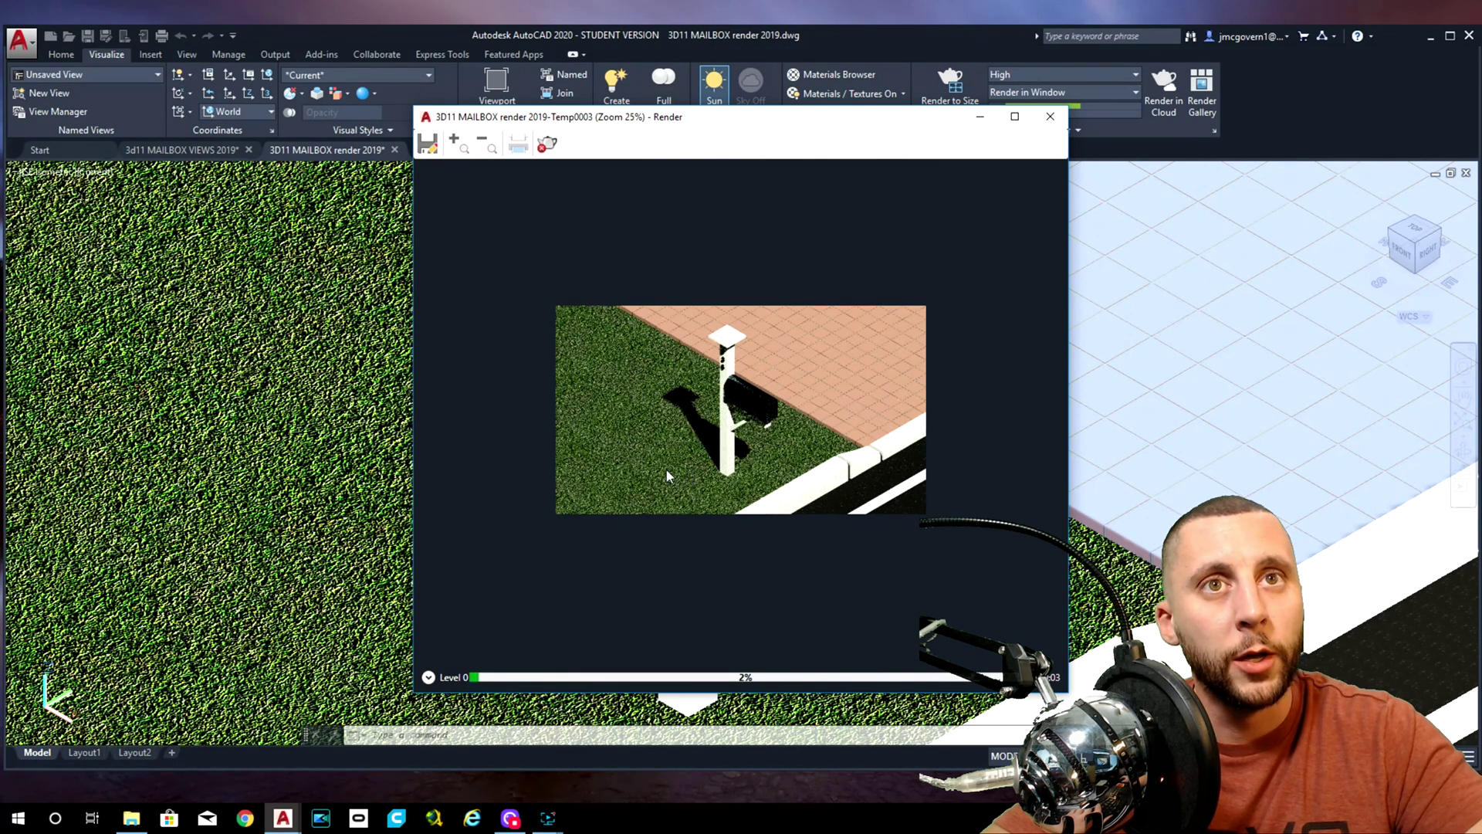
pyautogui.click(428, 145)
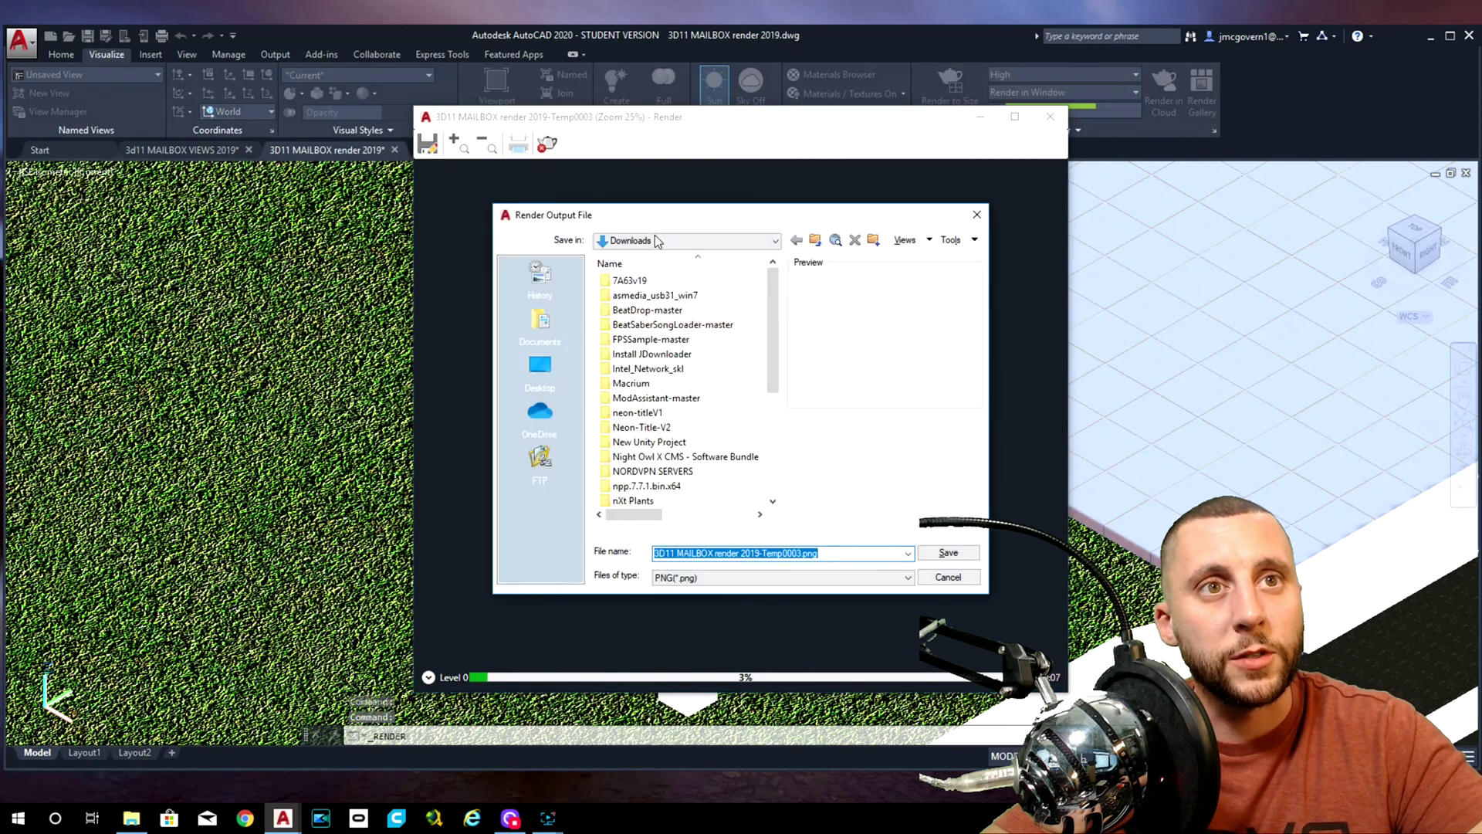
# Save the render into Downloads as a JPEG with quality 100.
pyautogui.click(655, 241)
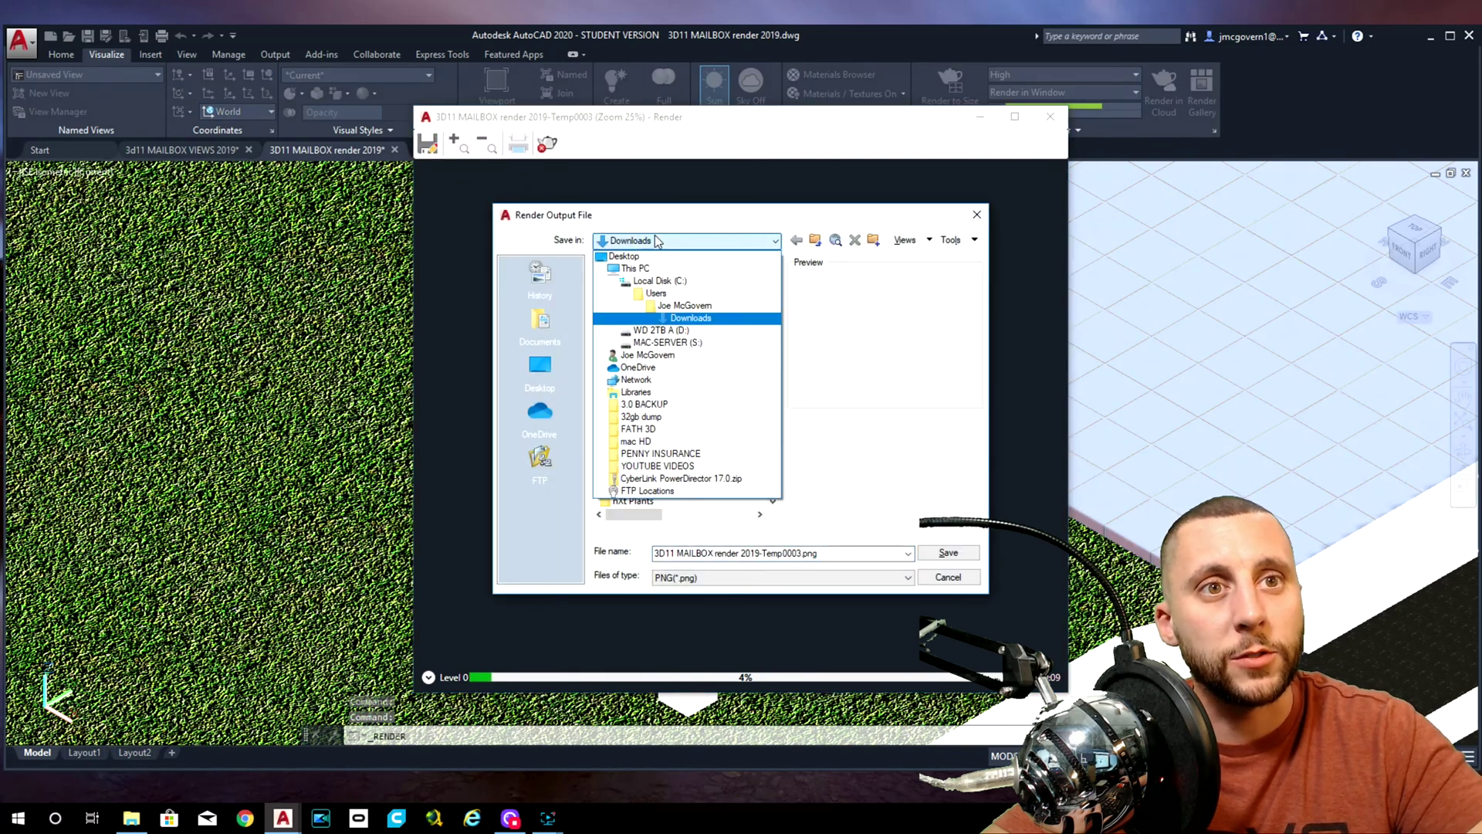
pyautogui.click(655, 241)
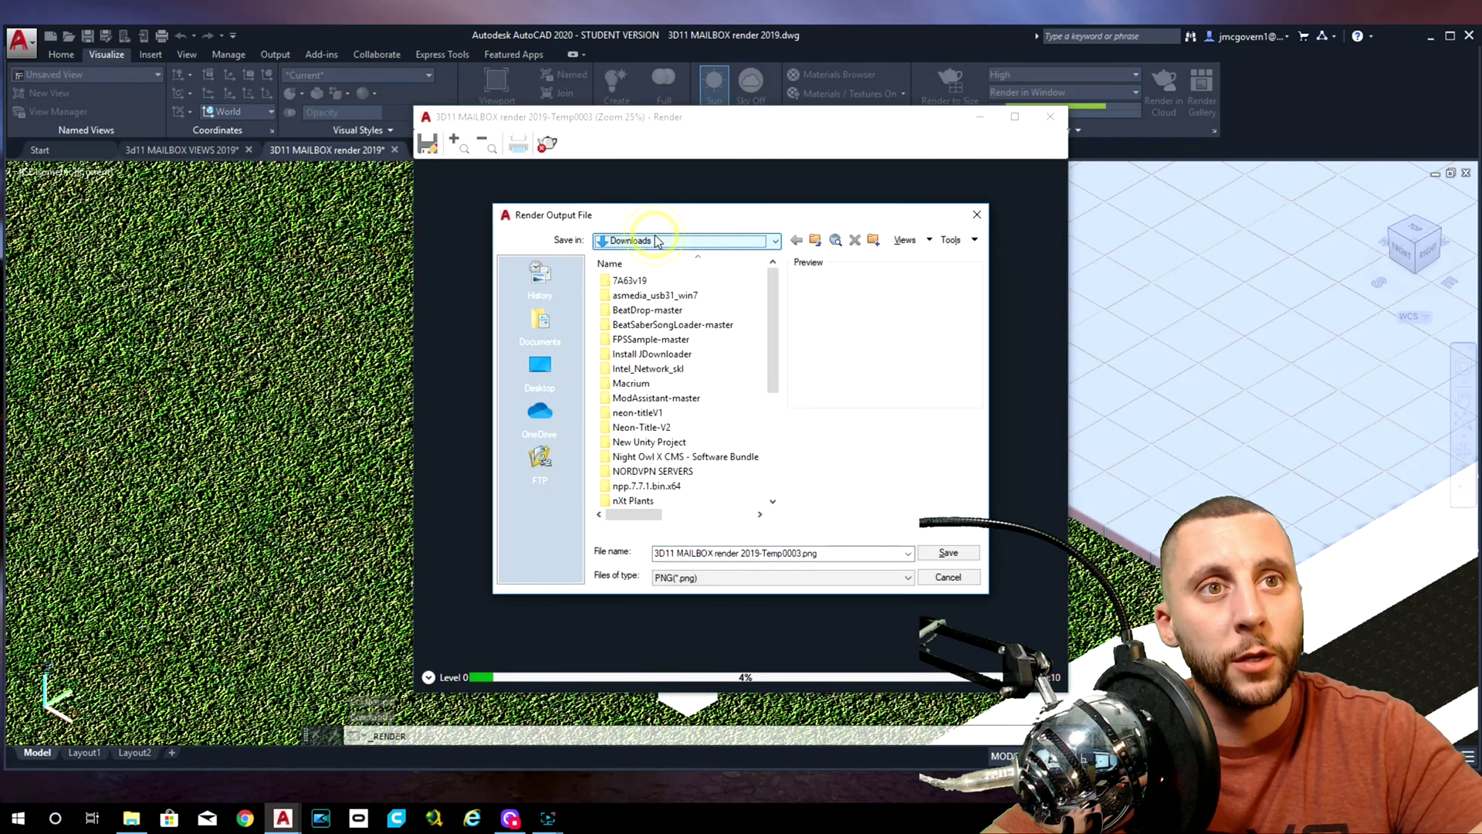
pyautogui.click(693, 577)
pyautogui.click(686, 632)
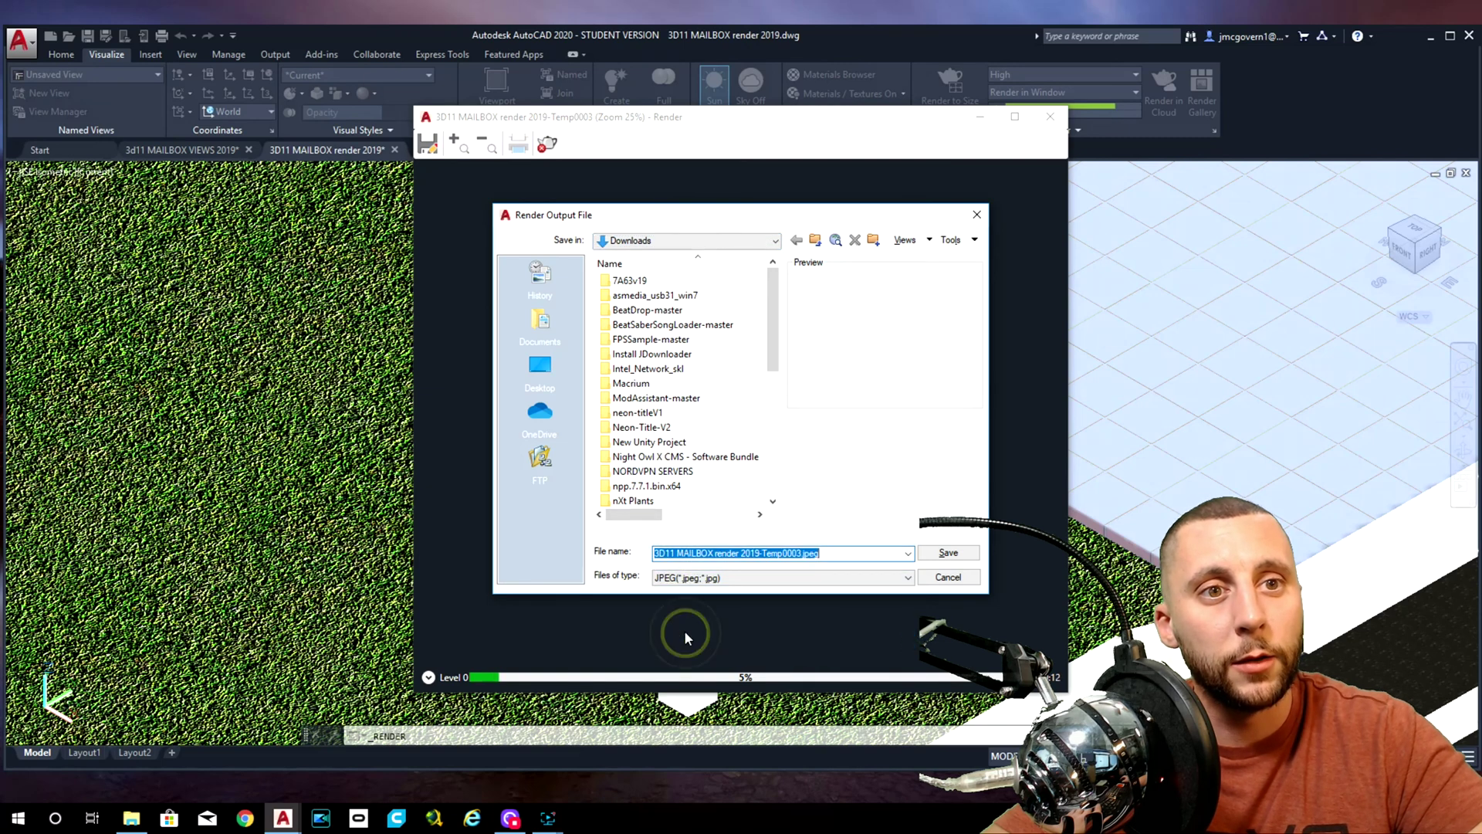
pyautogui.click(943, 553)
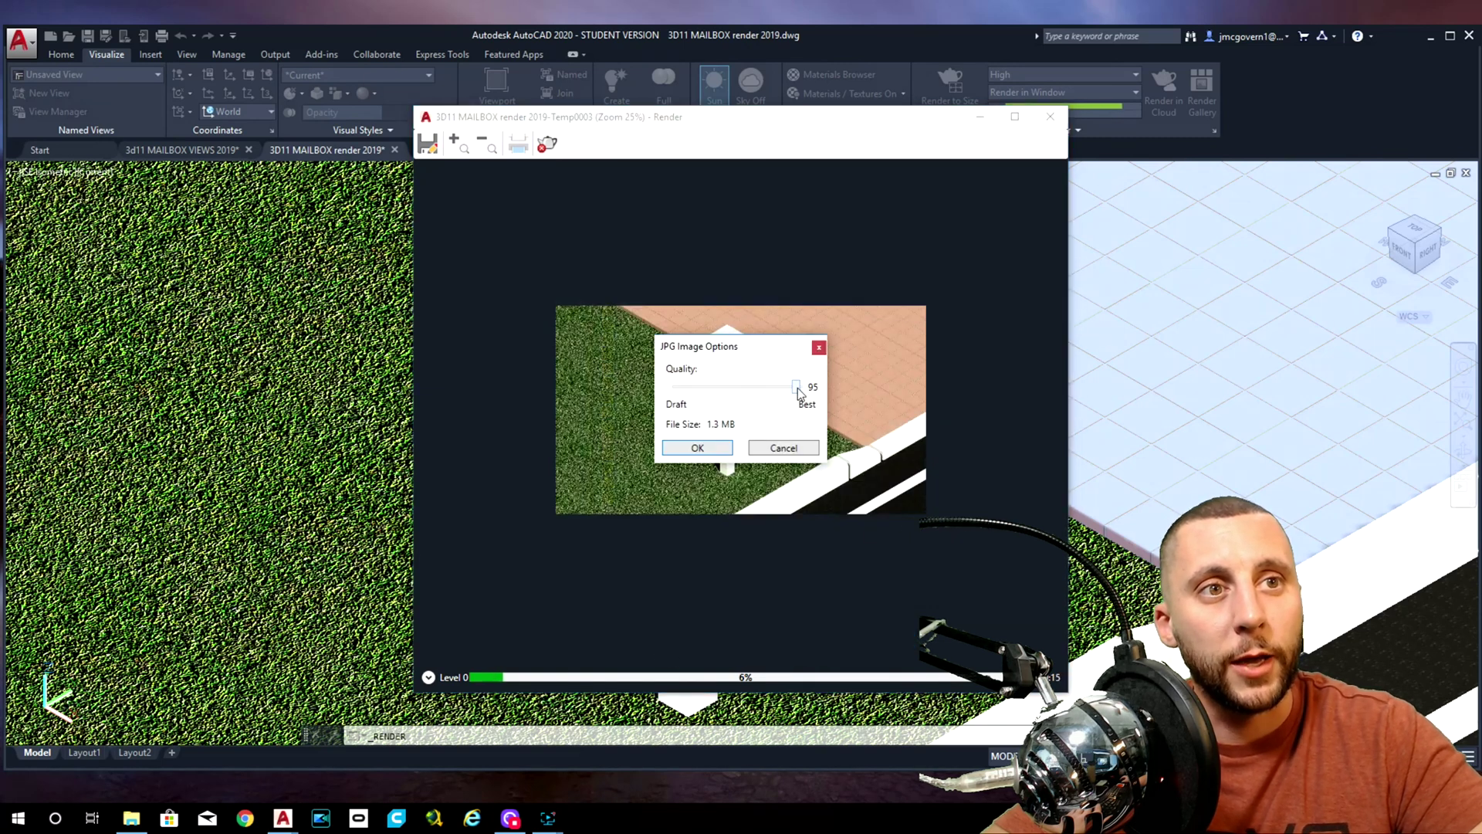
pyautogui.moveTo(798, 388); pyautogui.dragTo(823, 394)
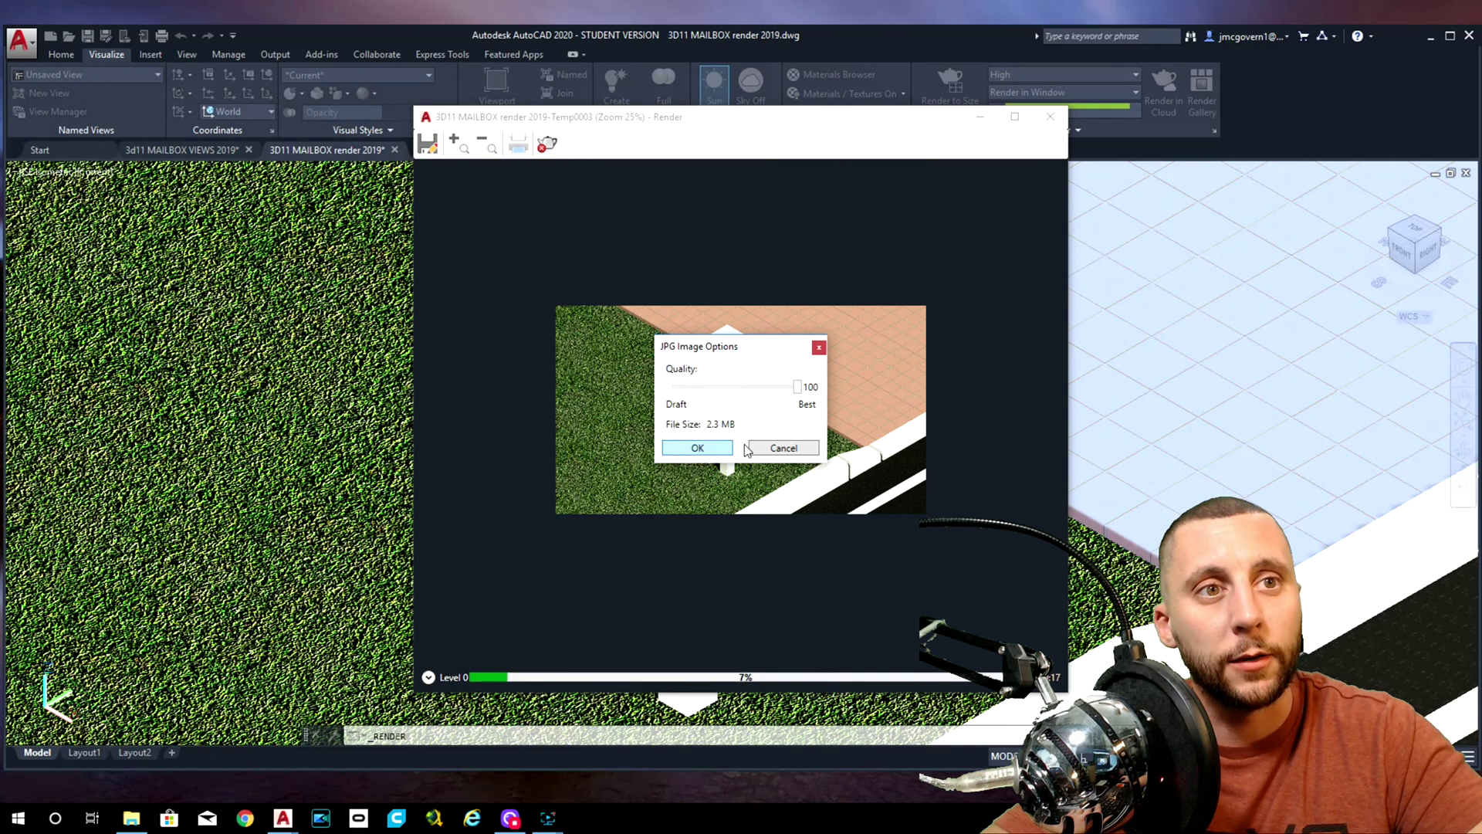
pyautogui.click(778, 448)
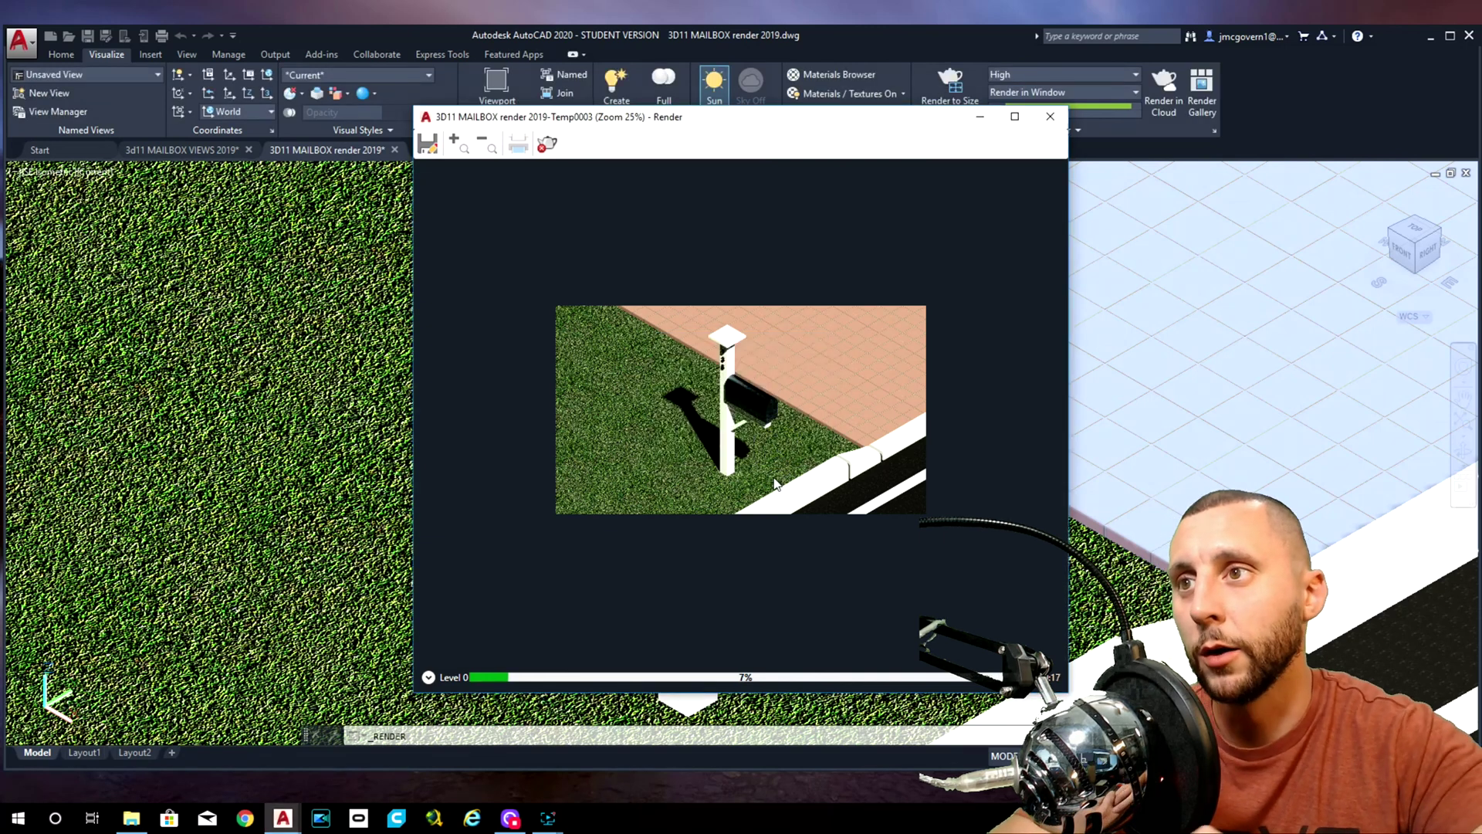